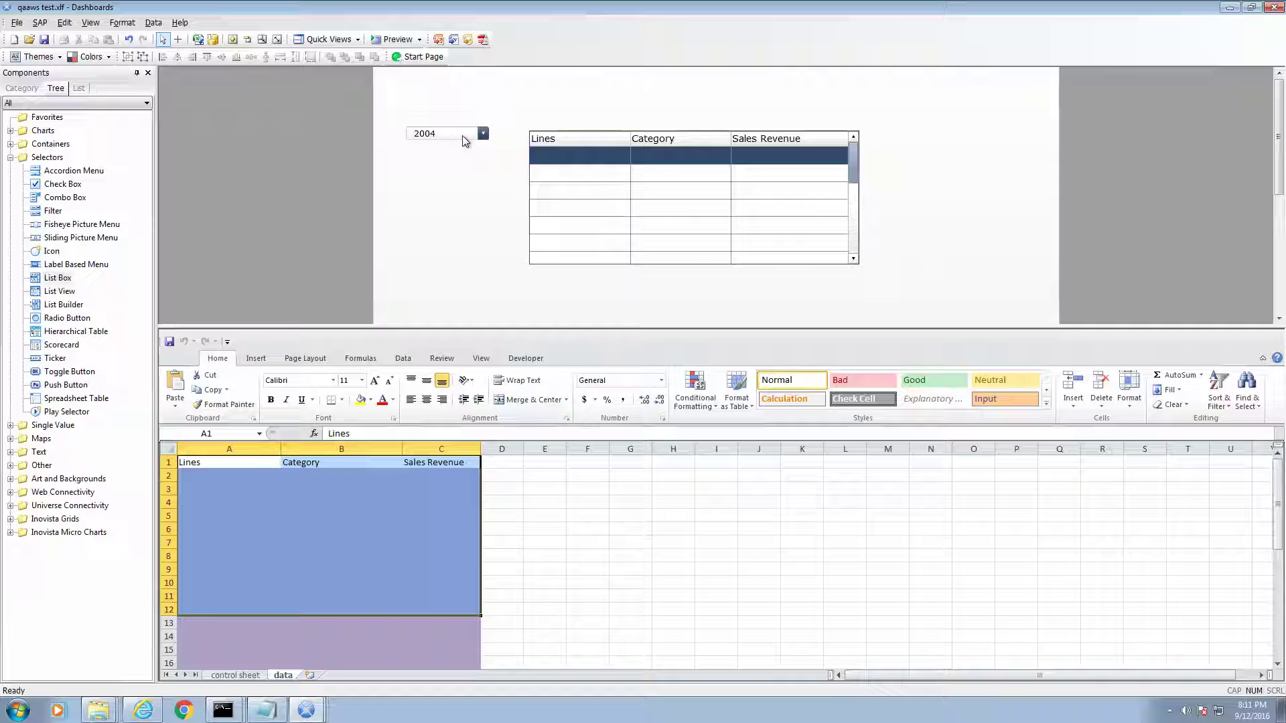
Review sales data A1:C12 and control-sheet year cells A1:A8, then place a List Builder and List Box.
left_click(651, 187)
left_click_drag(195, 462, 474, 625)
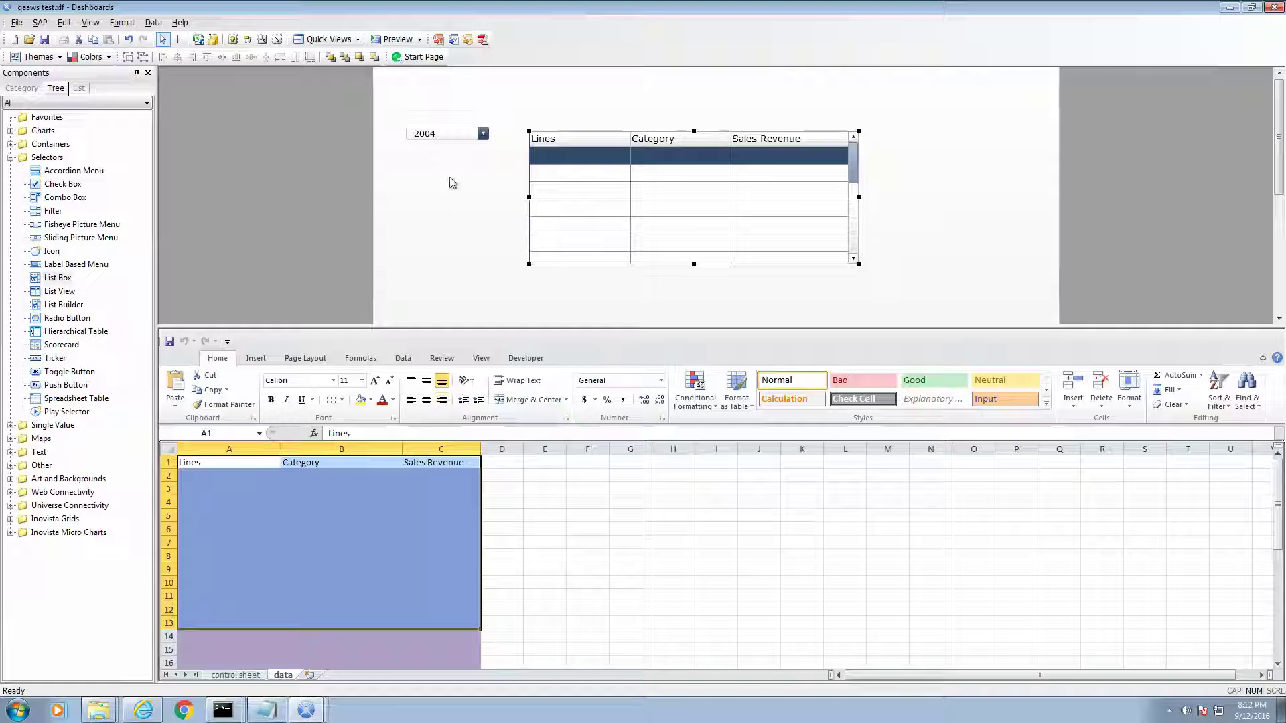
left_click(469, 133)
left_click(235, 675)
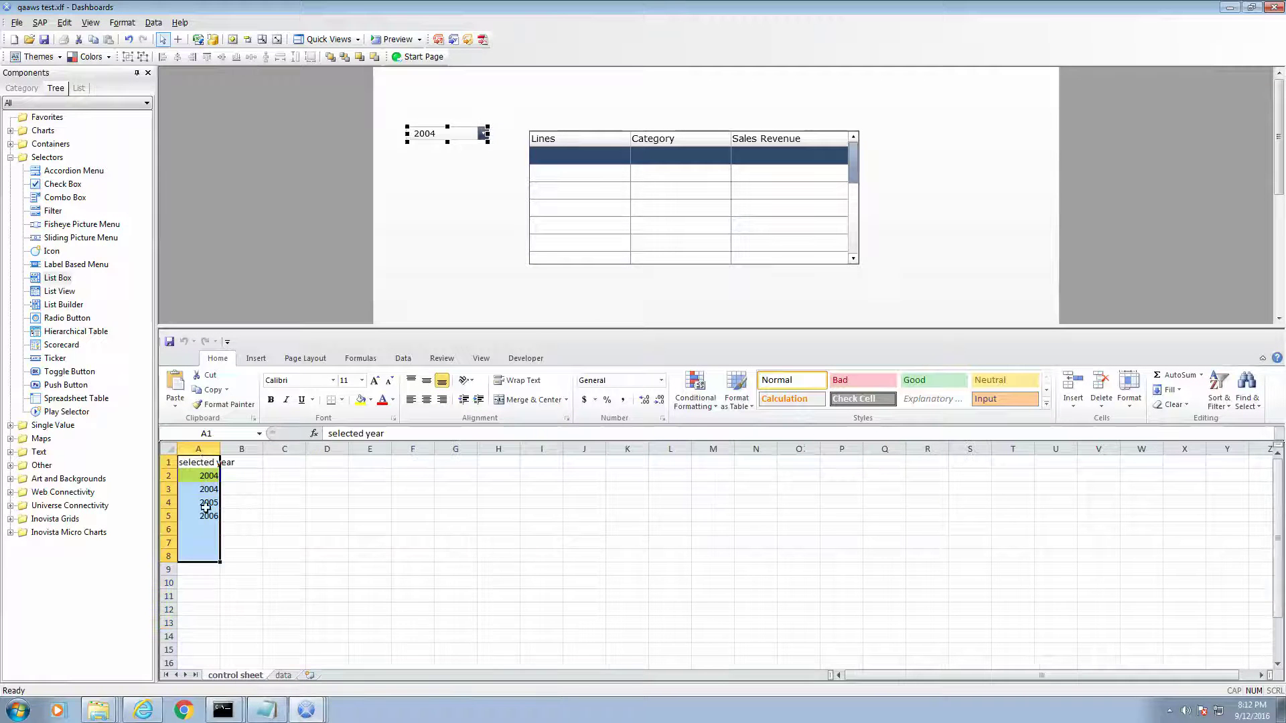
left_click_drag(190, 462, 217, 540)
left_click_drag(59, 304, 603, 101)
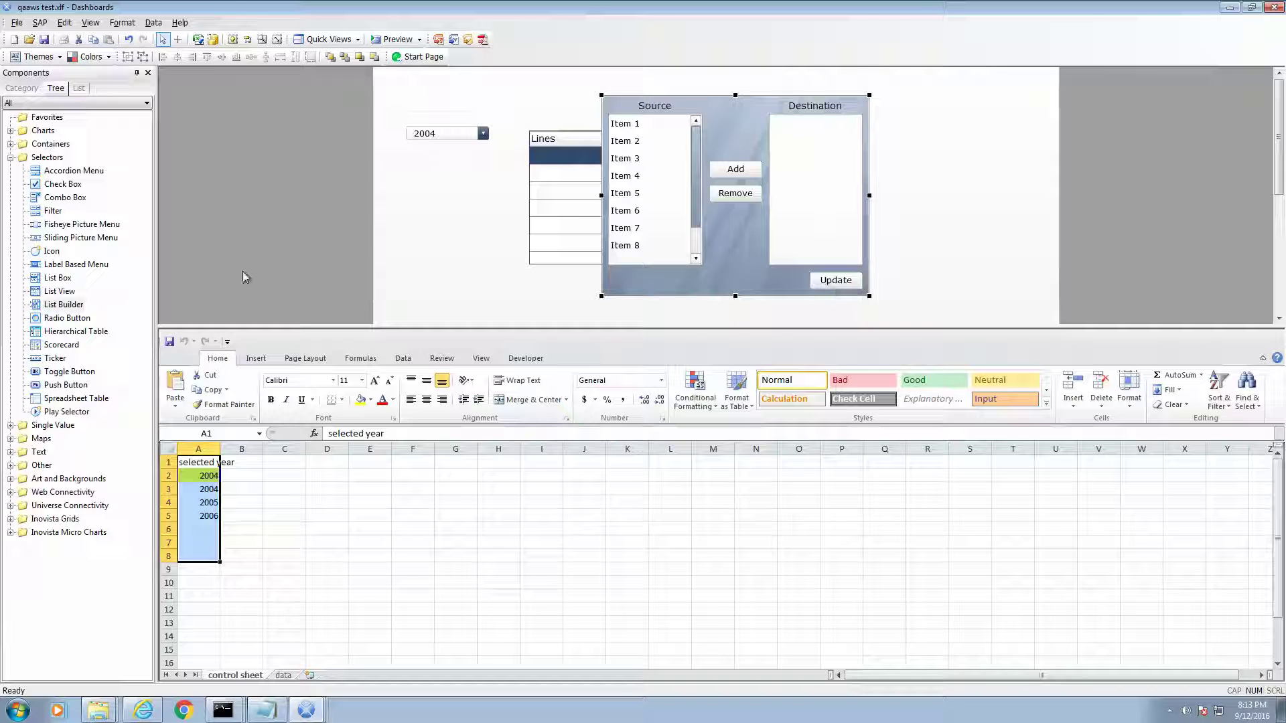
left_click_drag(41, 283, 473, 198)
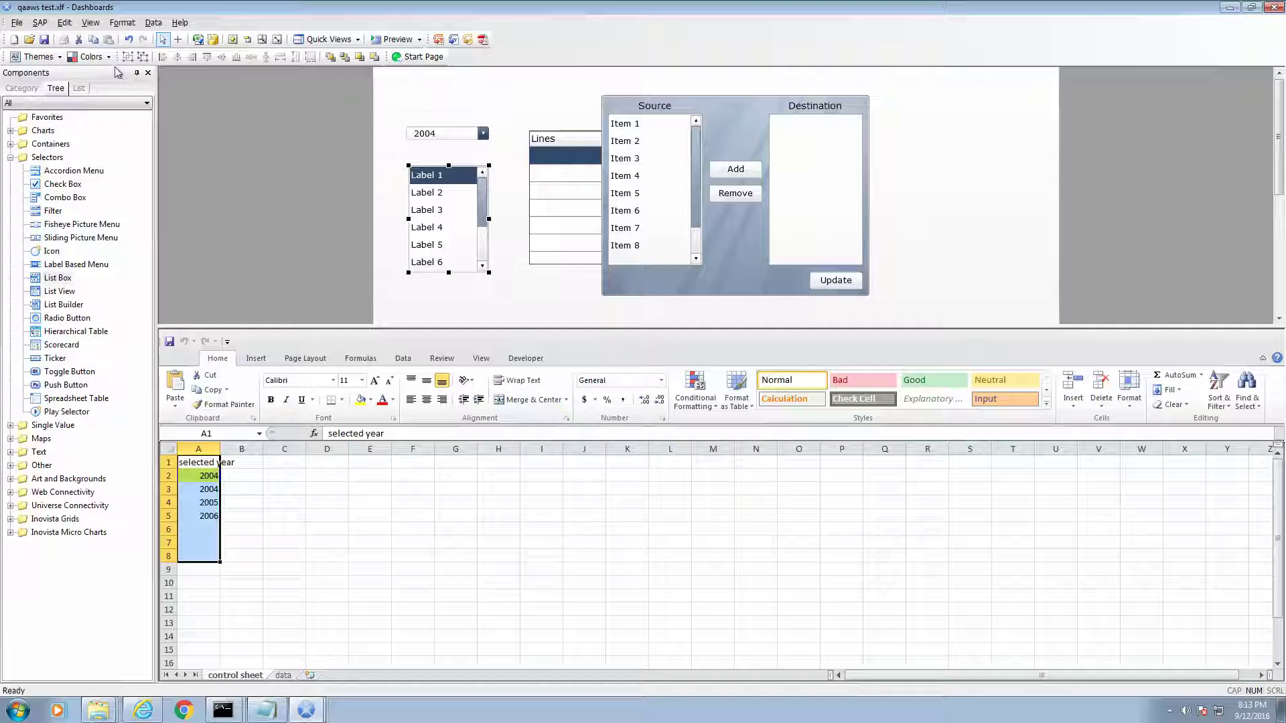
Close the QAAWS test dashboard and place a combo box near the top of a blank canvas.
left_click(1234, 9)
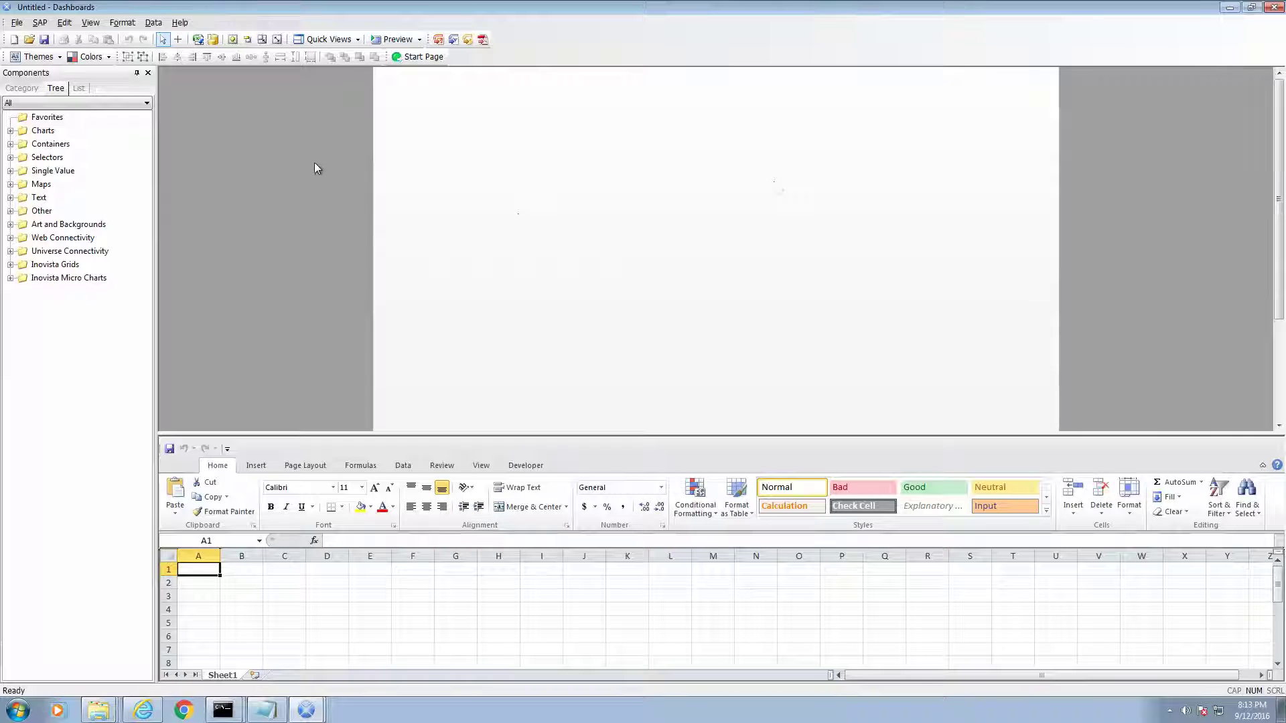
left_click(10, 158)
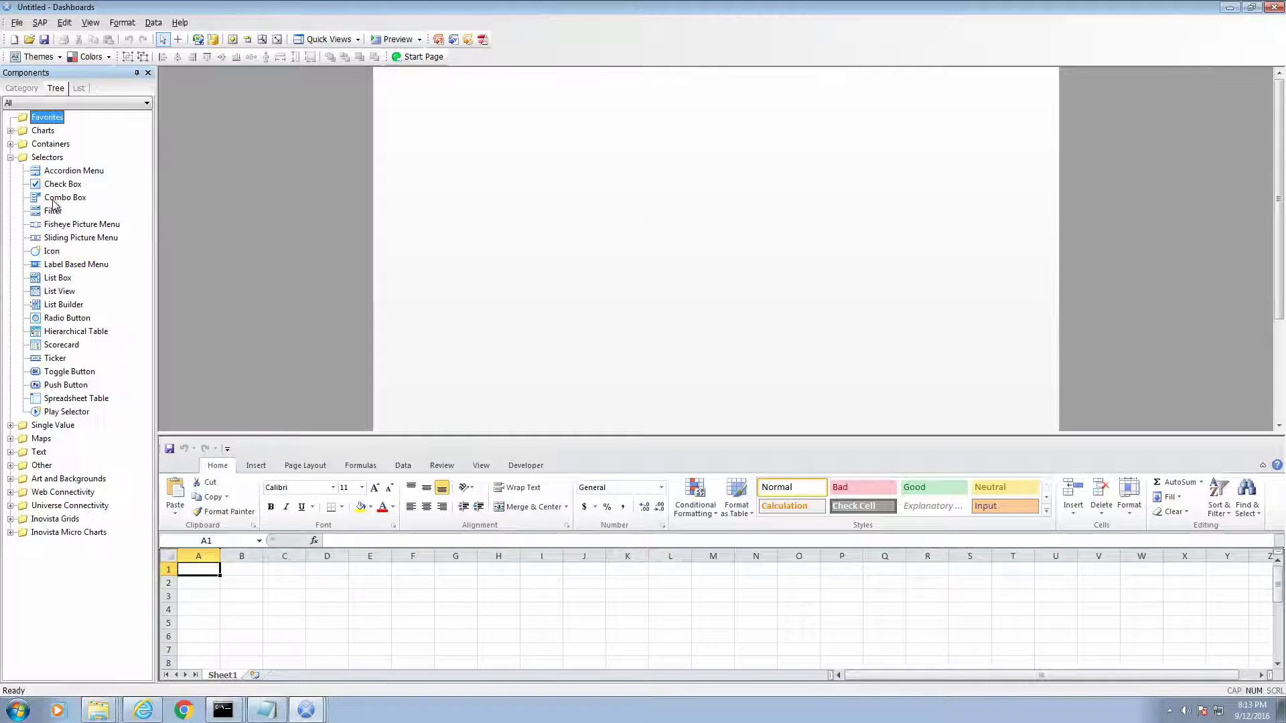
left_click_drag(54, 203, 406, 151)
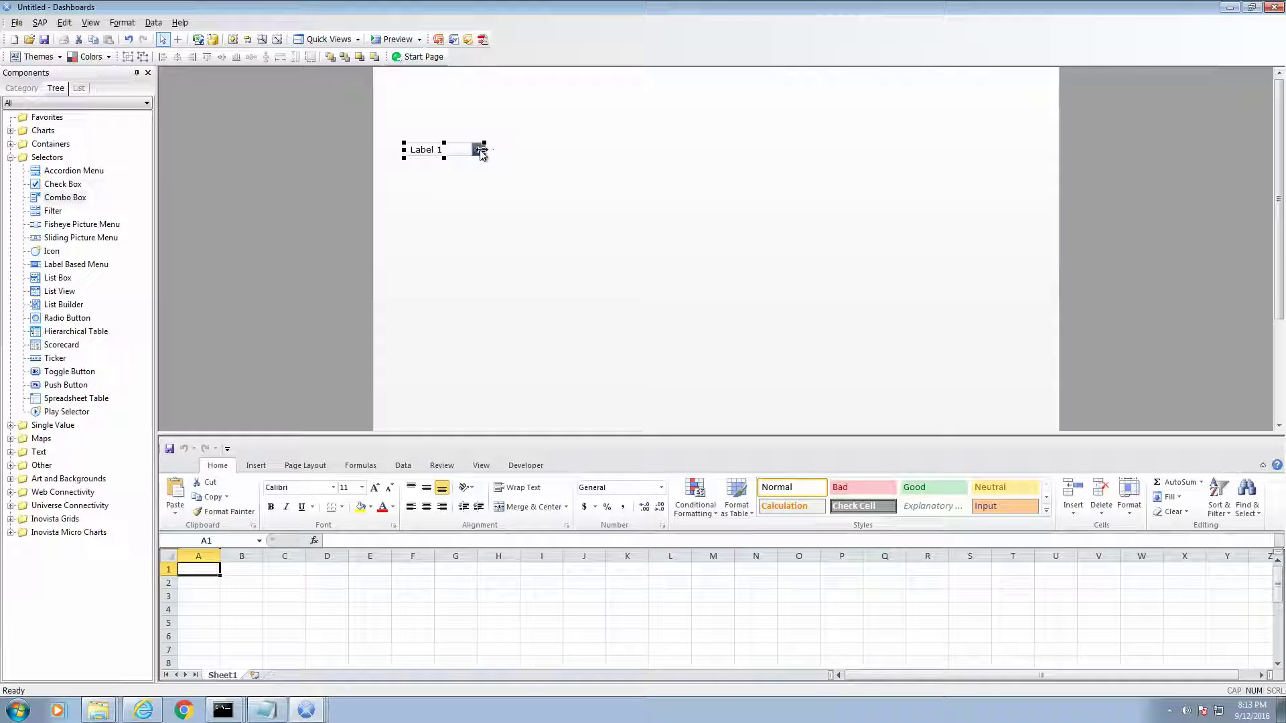
left_click_drag(480, 153, 506, 136)
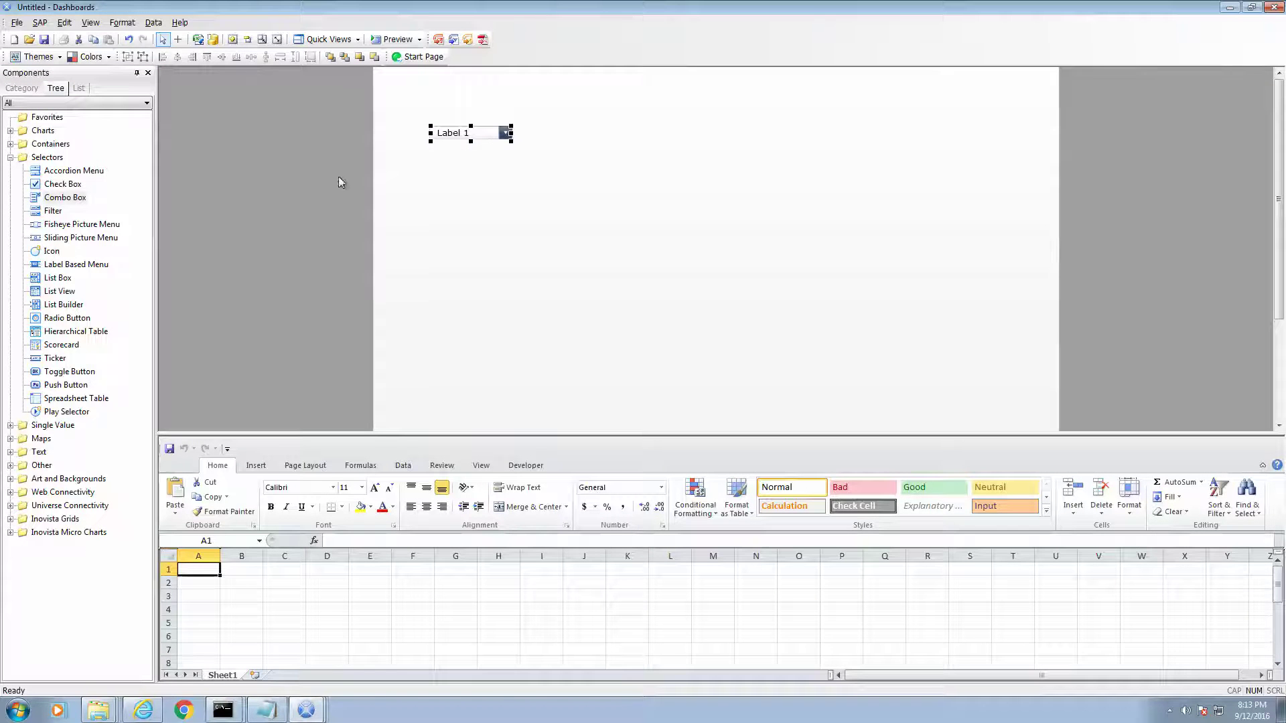
Add a column chart beside the combo box.
left_click(10, 132)
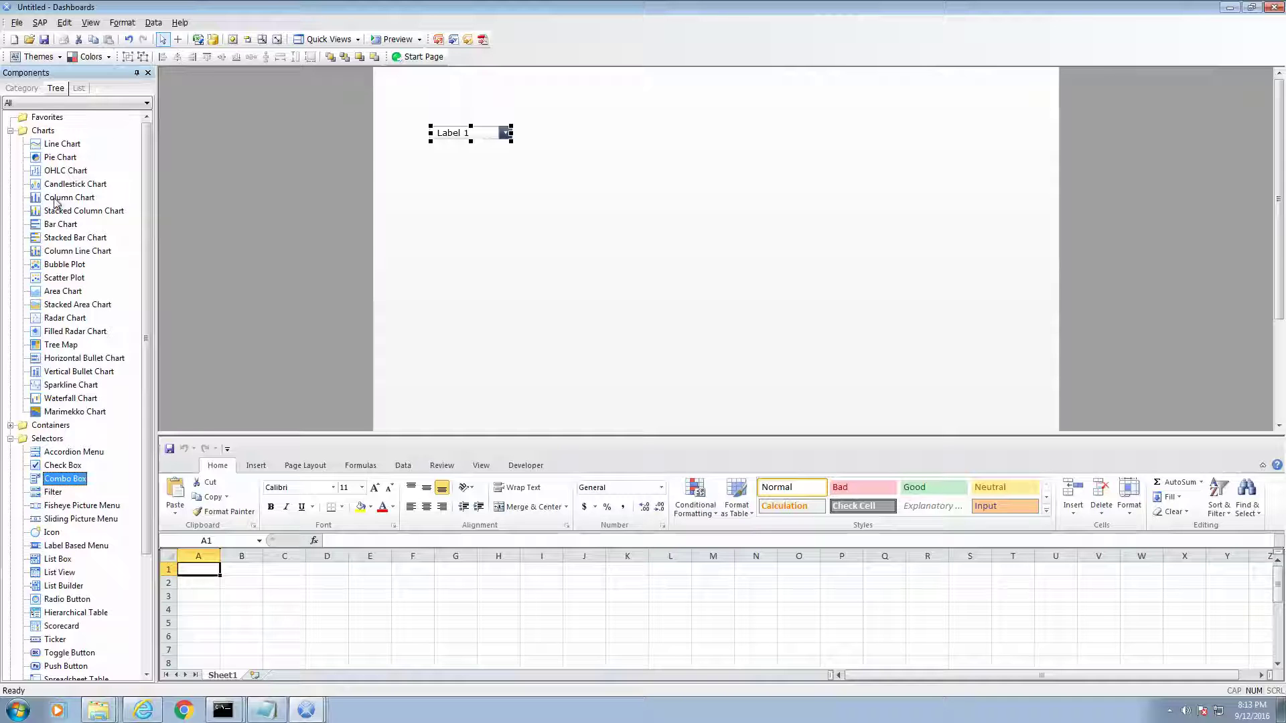
left_click_drag(55, 203, 565, 115)
left_click(483, 207)
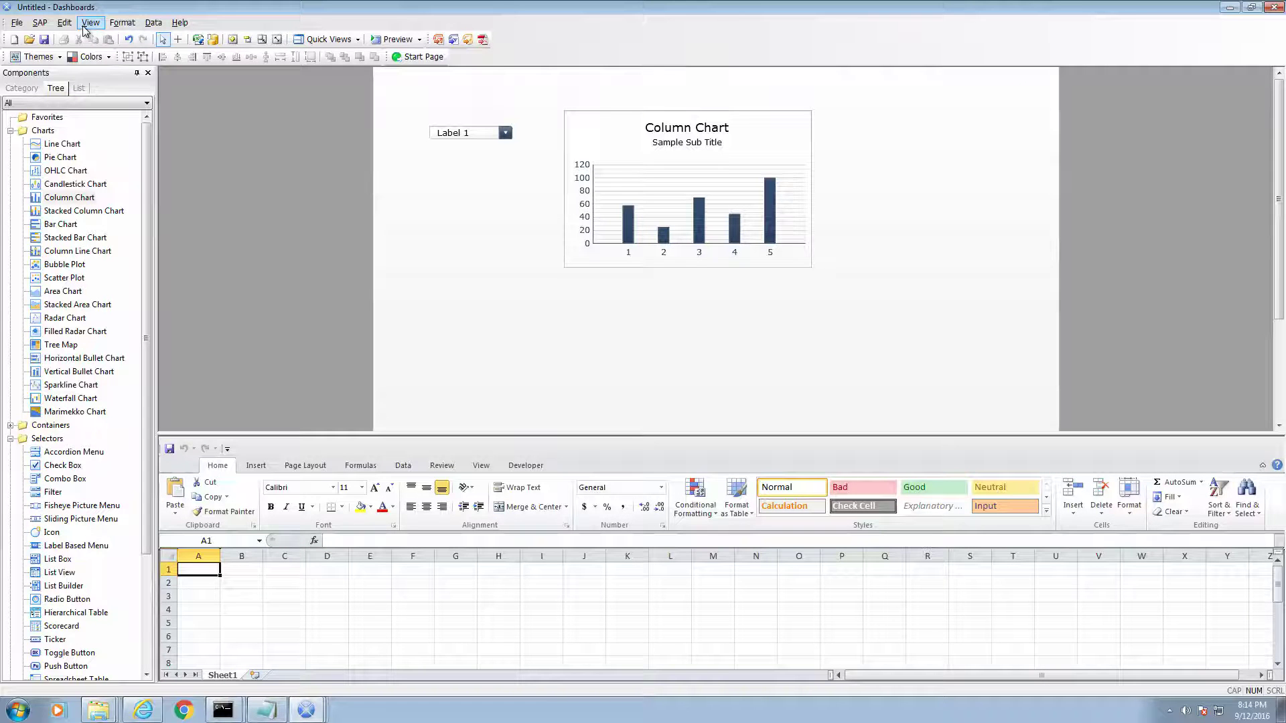
Start a new query from the Query Browser and log on to the BusinessObjects server.
left_click(86, 25)
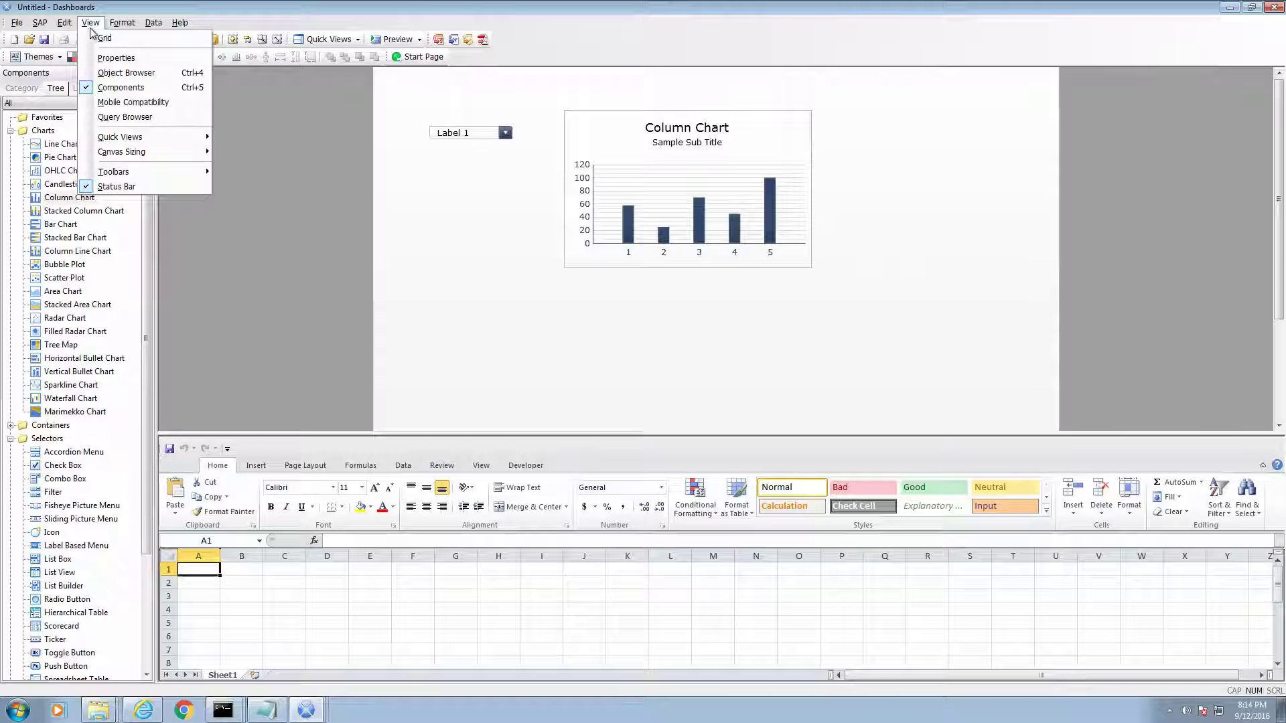
left_click(123, 118)
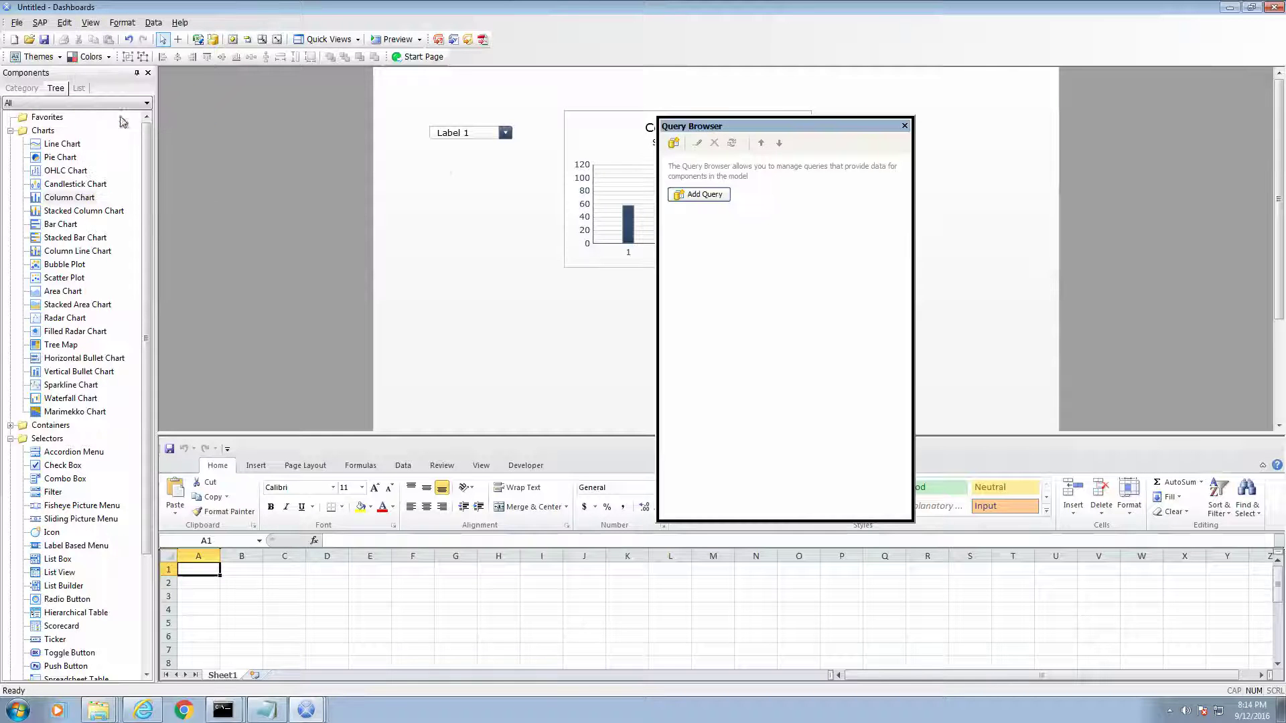
left_click(705, 195)
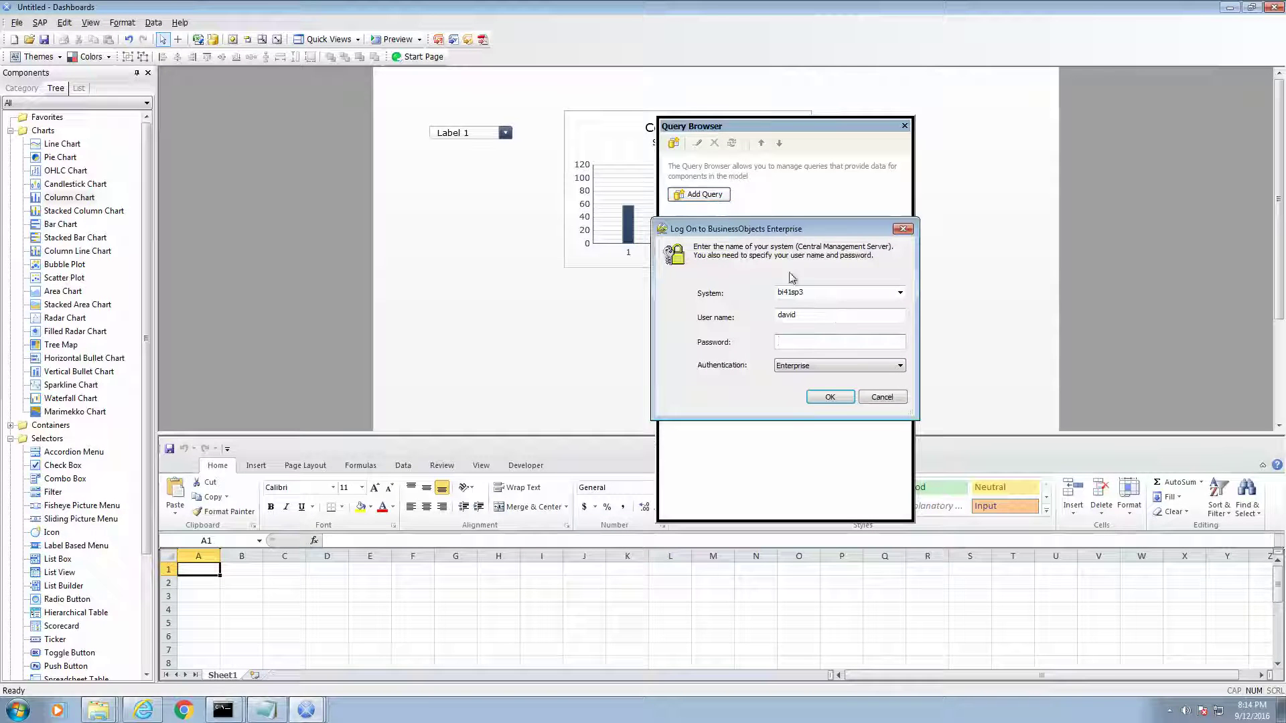
left_click(831, 398)
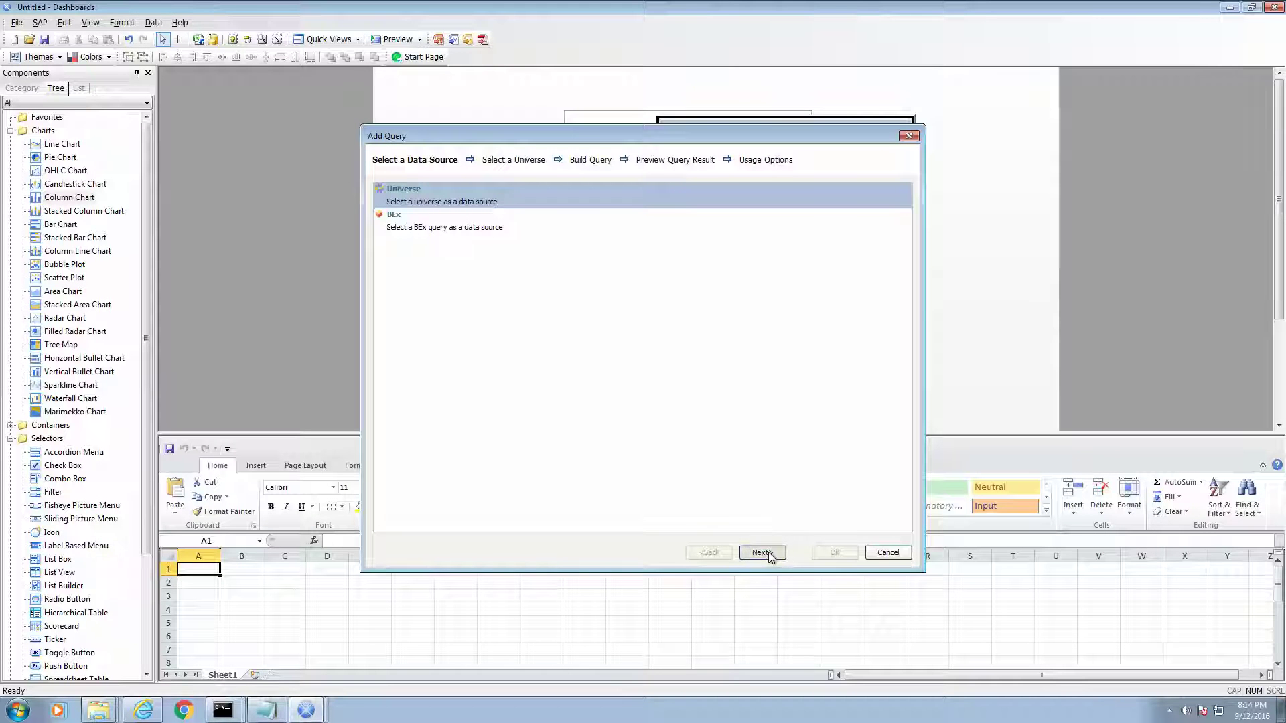
Choose the adventureworksdw.unx universe as the query's data source.
left_click(768, 554)
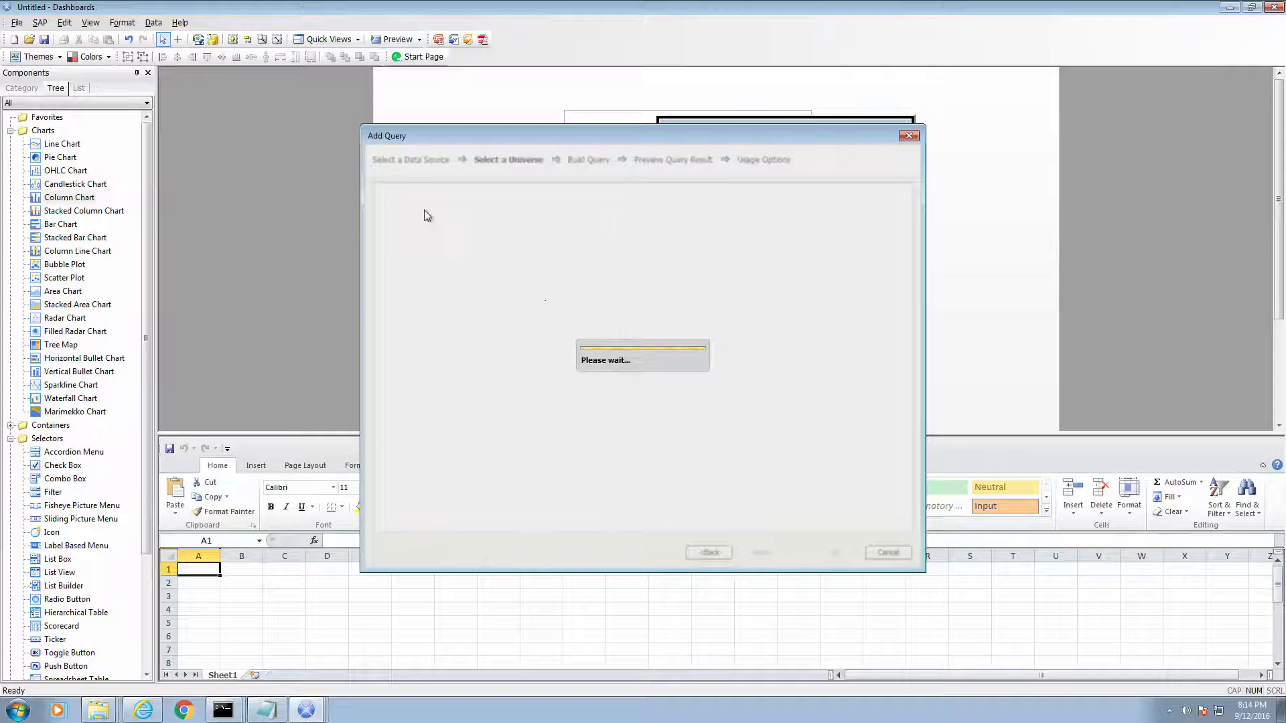
left_click(400, 205)
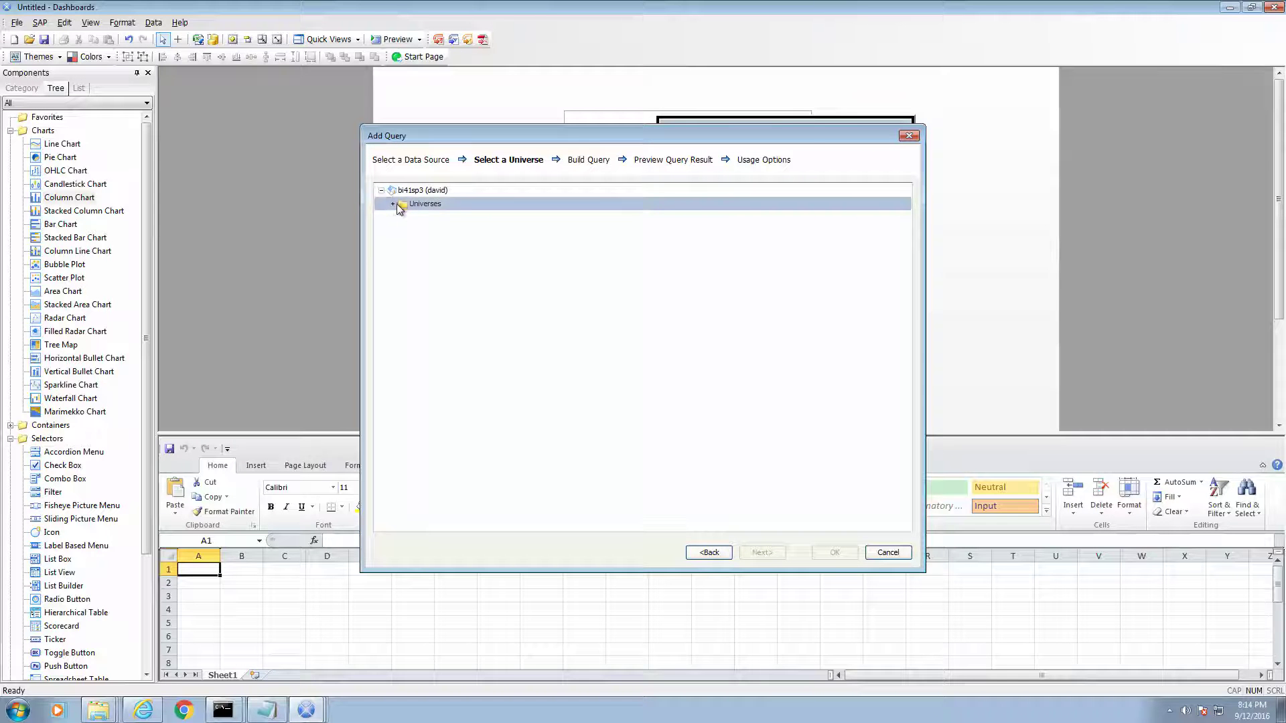
left_click(392, 204)
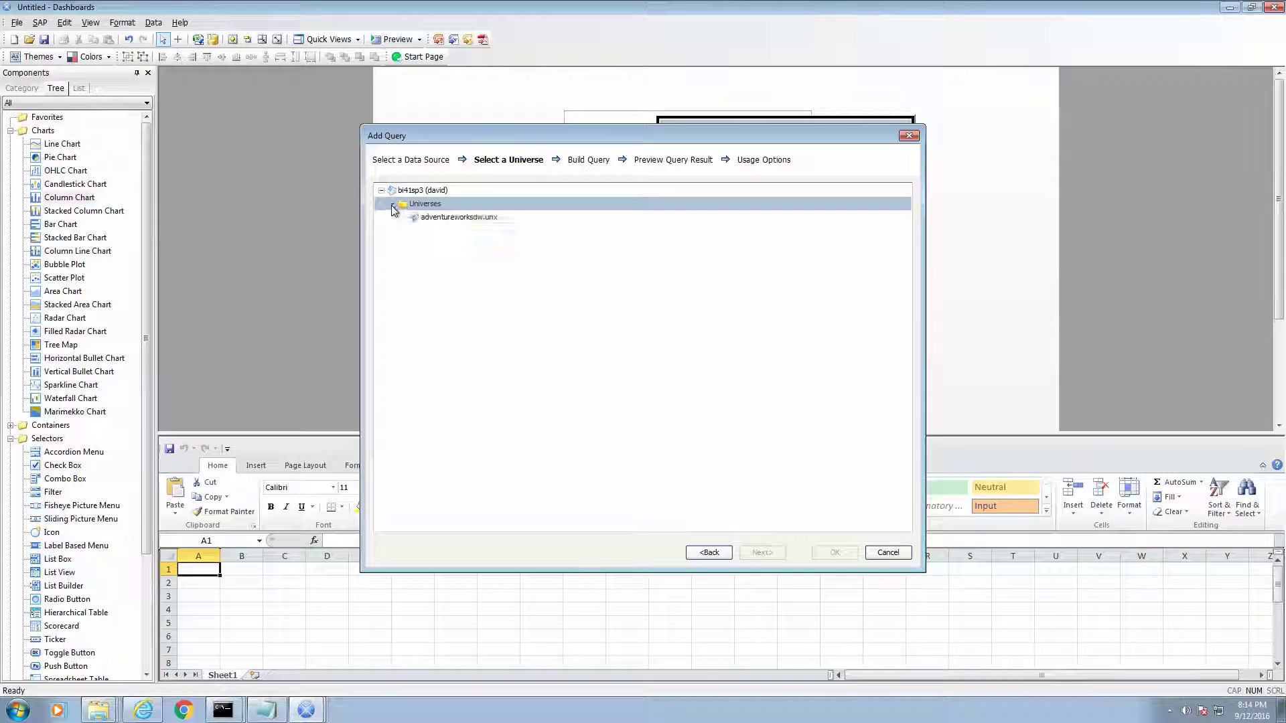
left_click(461, 217)
left_click(762, 552)
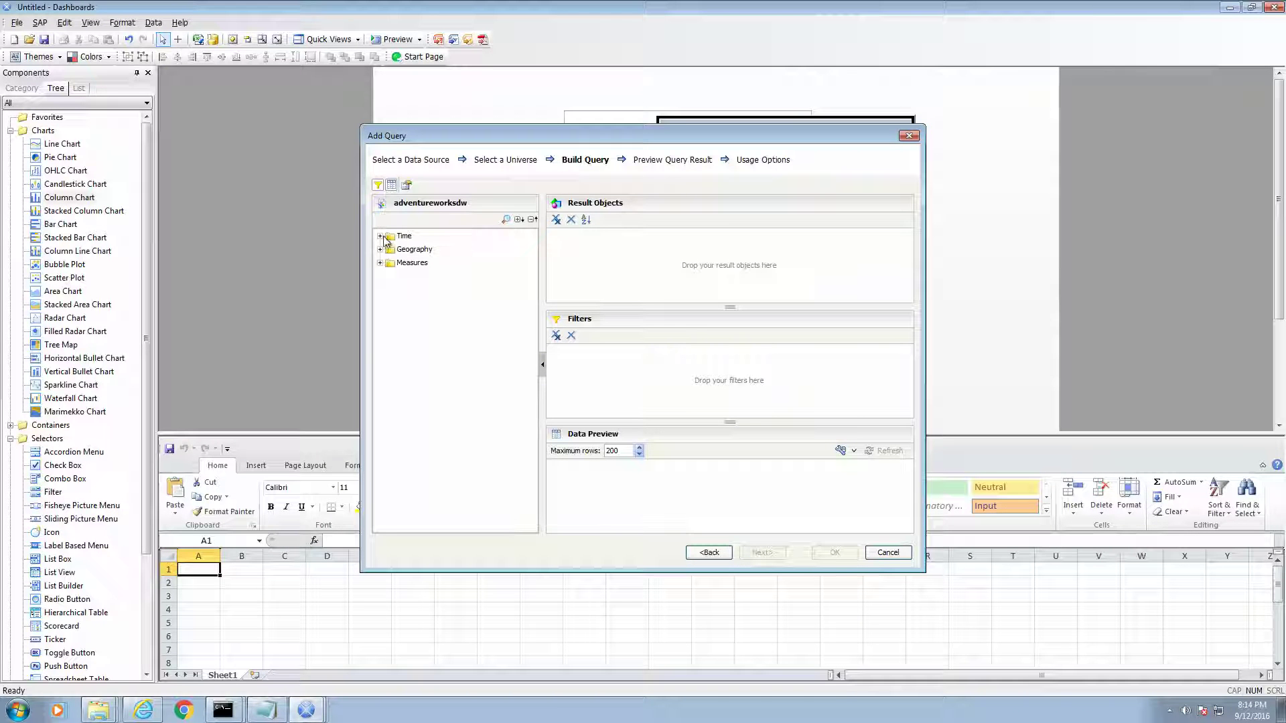
Add Calendar Year from the Time folder to Result Objects and refresh the 200-row data preview.
left_click(379, 236)
left_click_drag(432, 250, 593, 251)
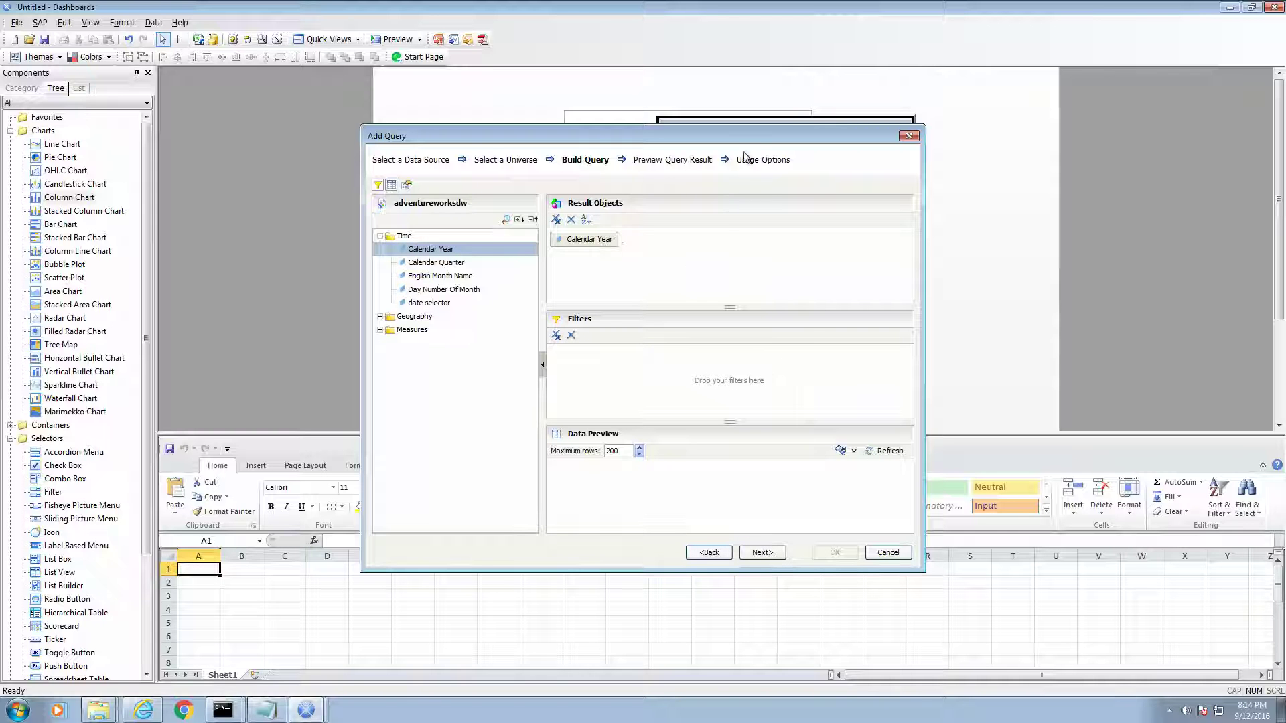
left_click_drag(737, 137, 558, 69)
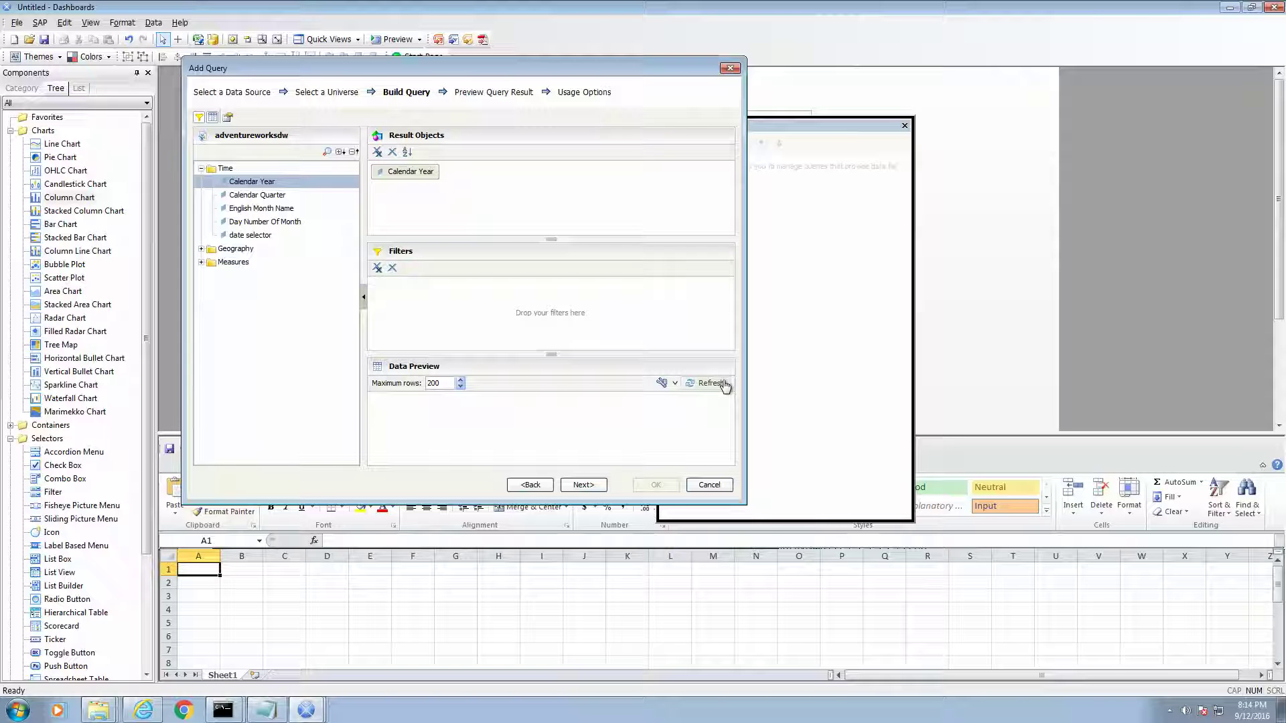
left_click(711, 383)
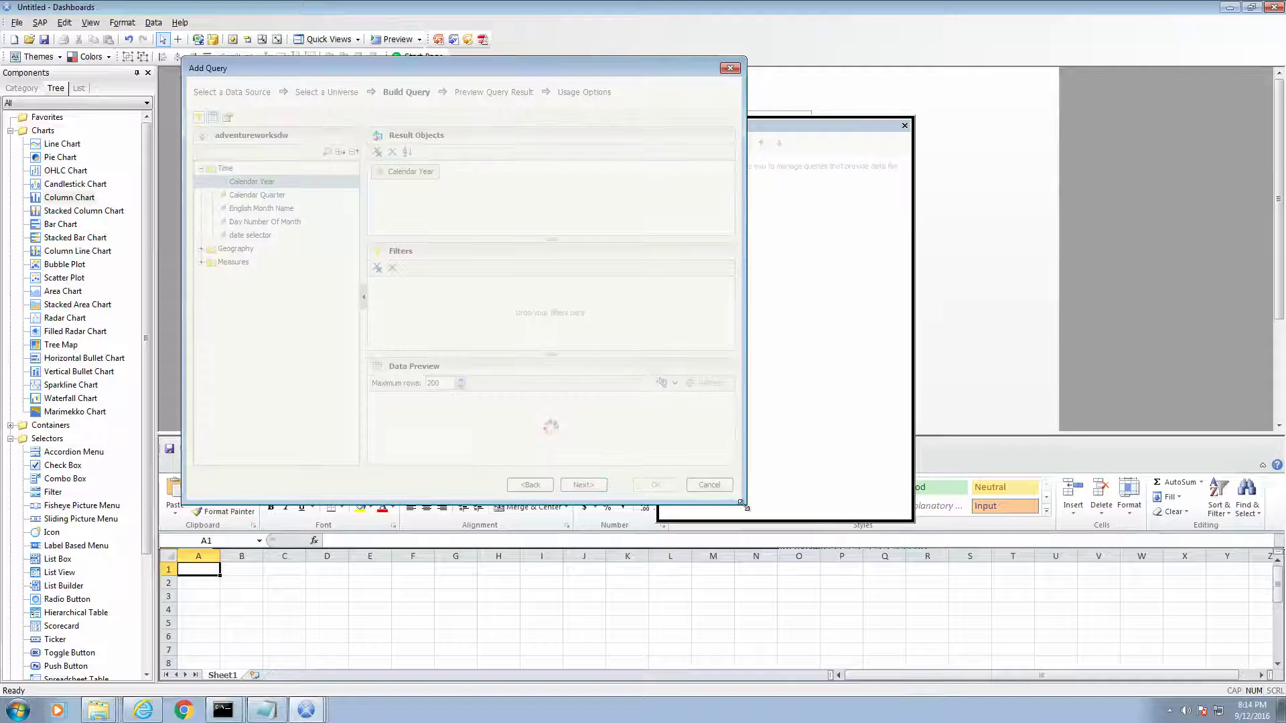
left_click_drag(741, 502, 901, 601)
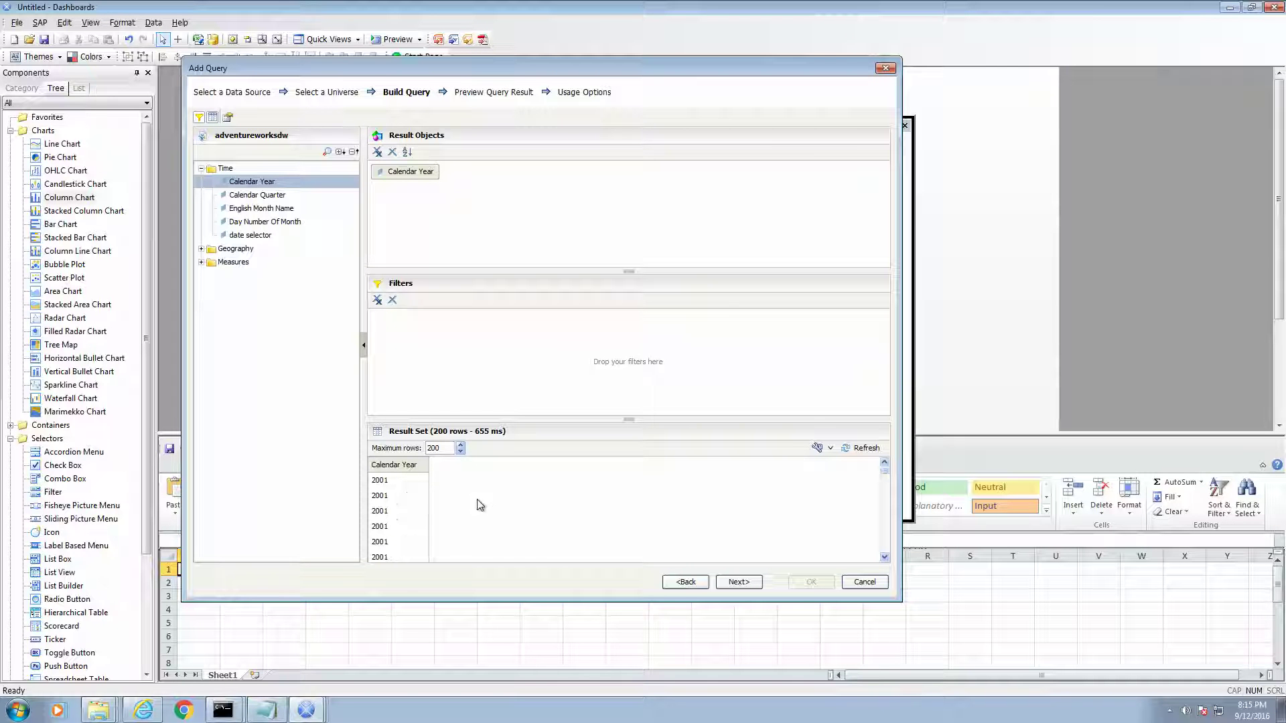
scroll(481, 506, "down", 3)
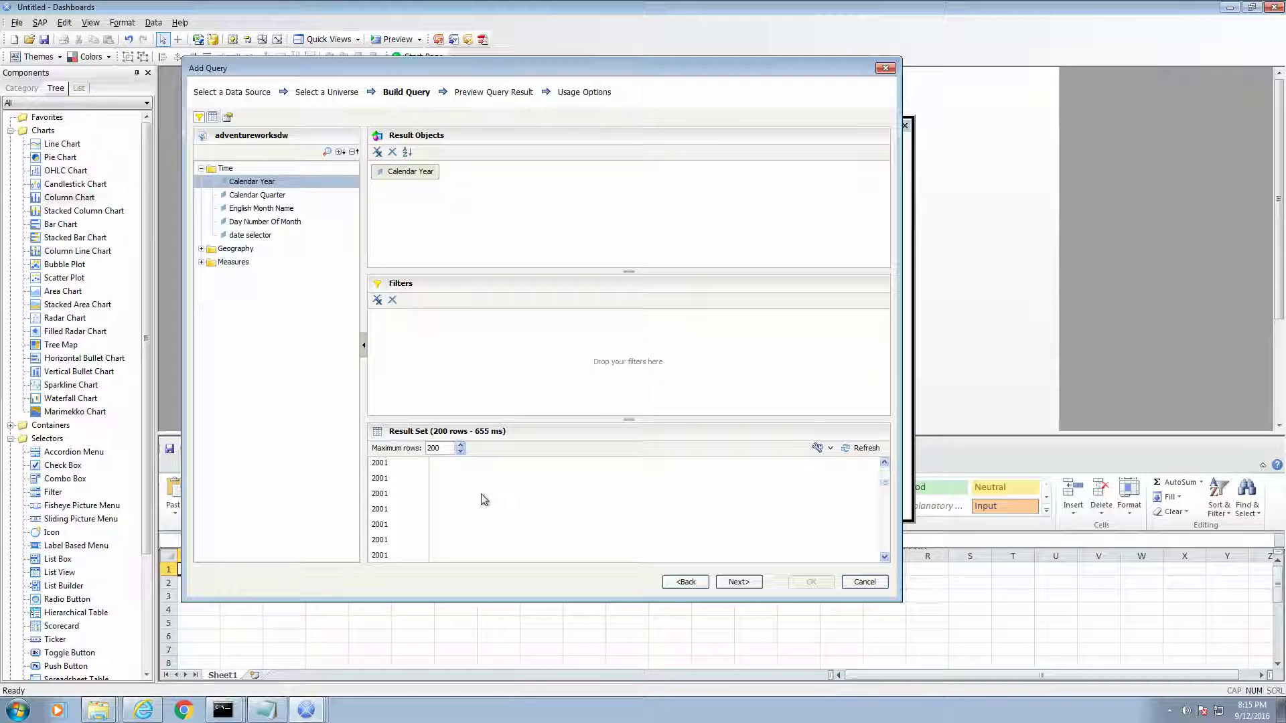
scroll(483, 499, "up", 3)
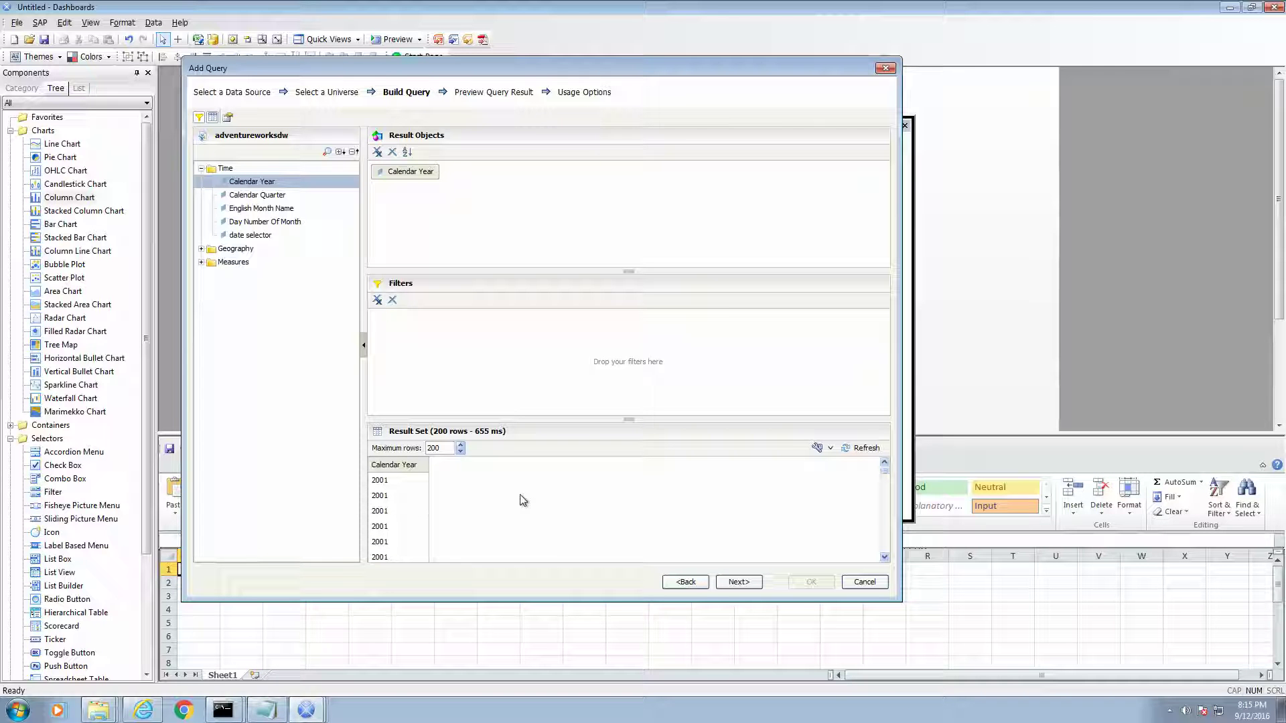
Check the first 'select year from date_table' query line in the Notepad notes, then minimize them.
left_click(267, 710)
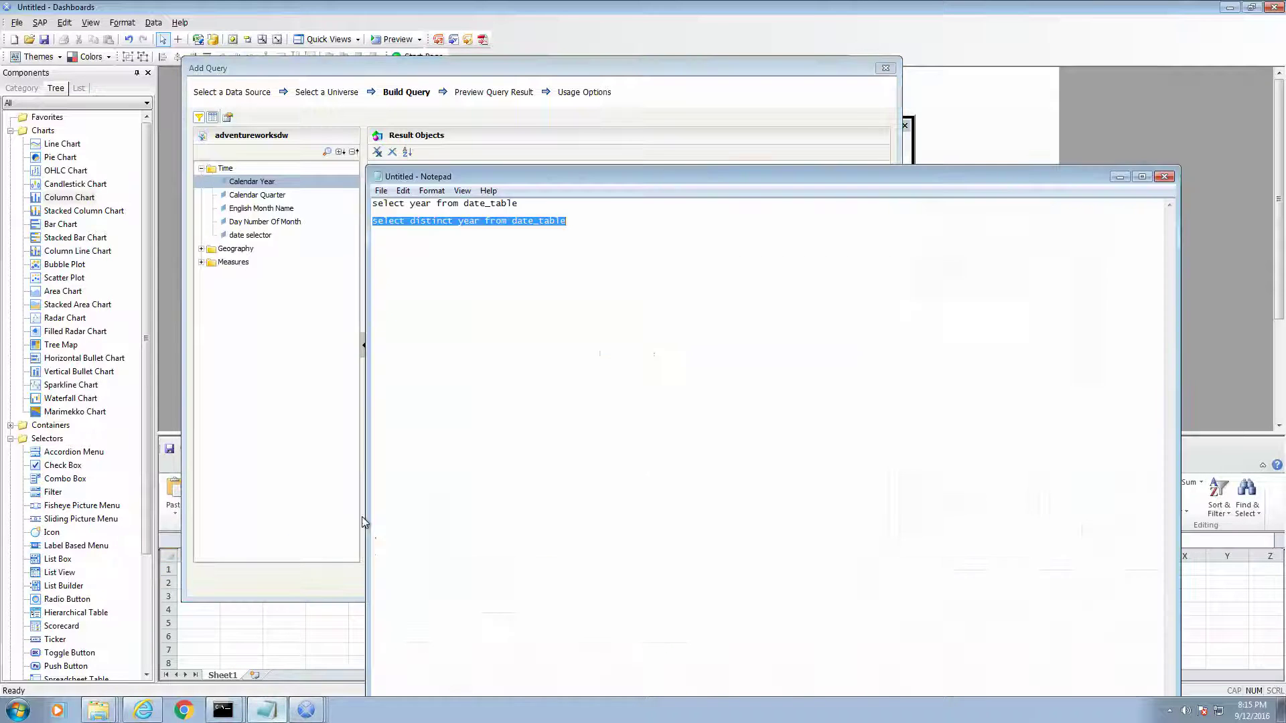
left_click_drag(388, 203, 517, 203)
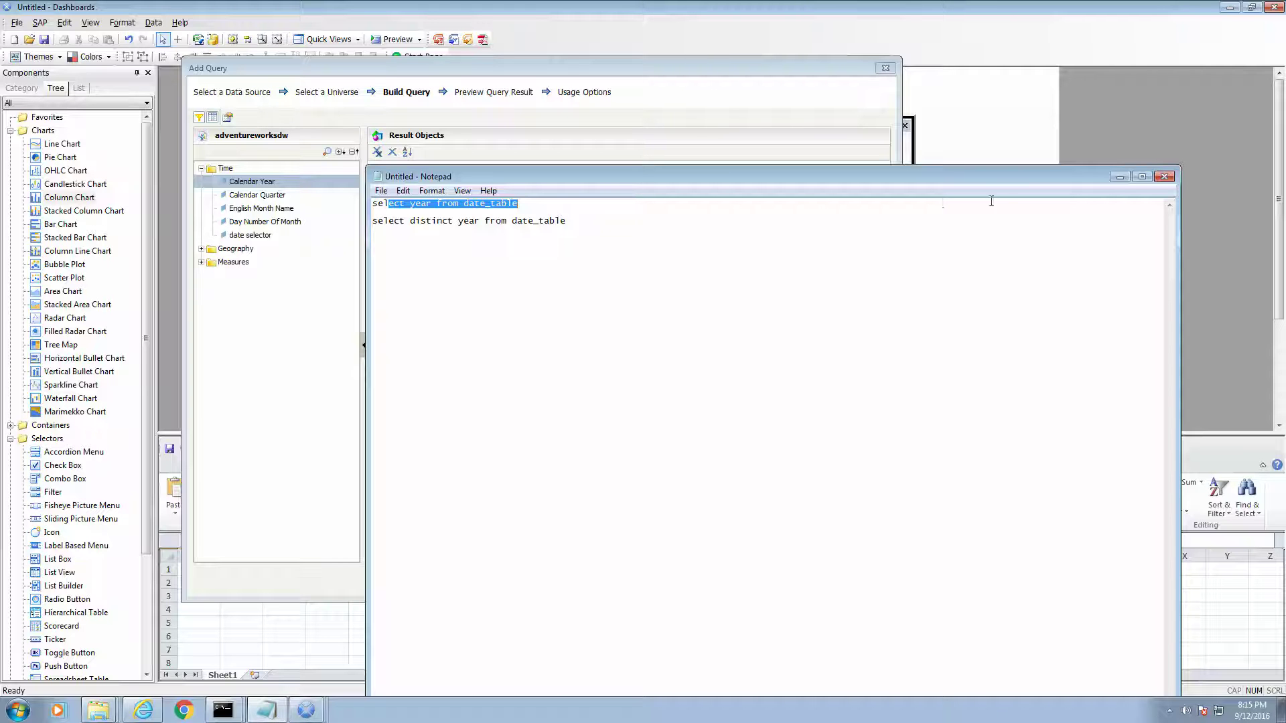
left_click(1119, 177)
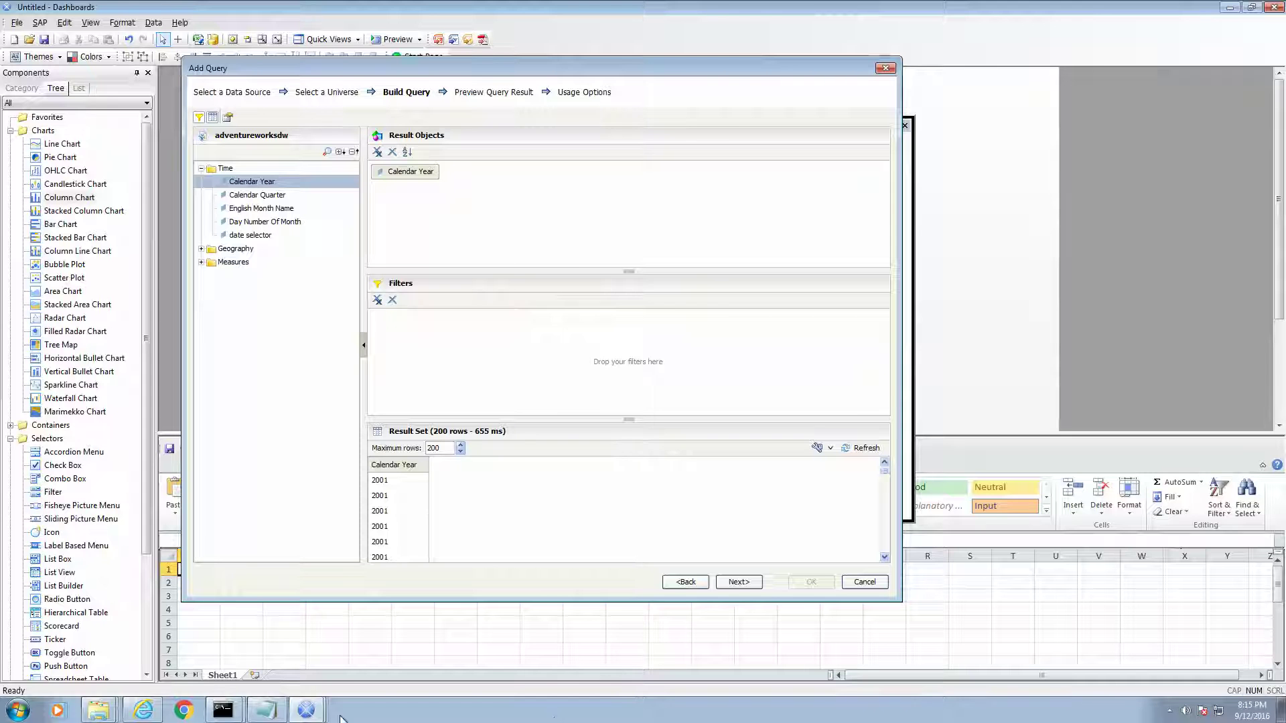
Highlight 'select distinct year from date_table' in Notepad, then minimize it again.
left_click(266, 709)
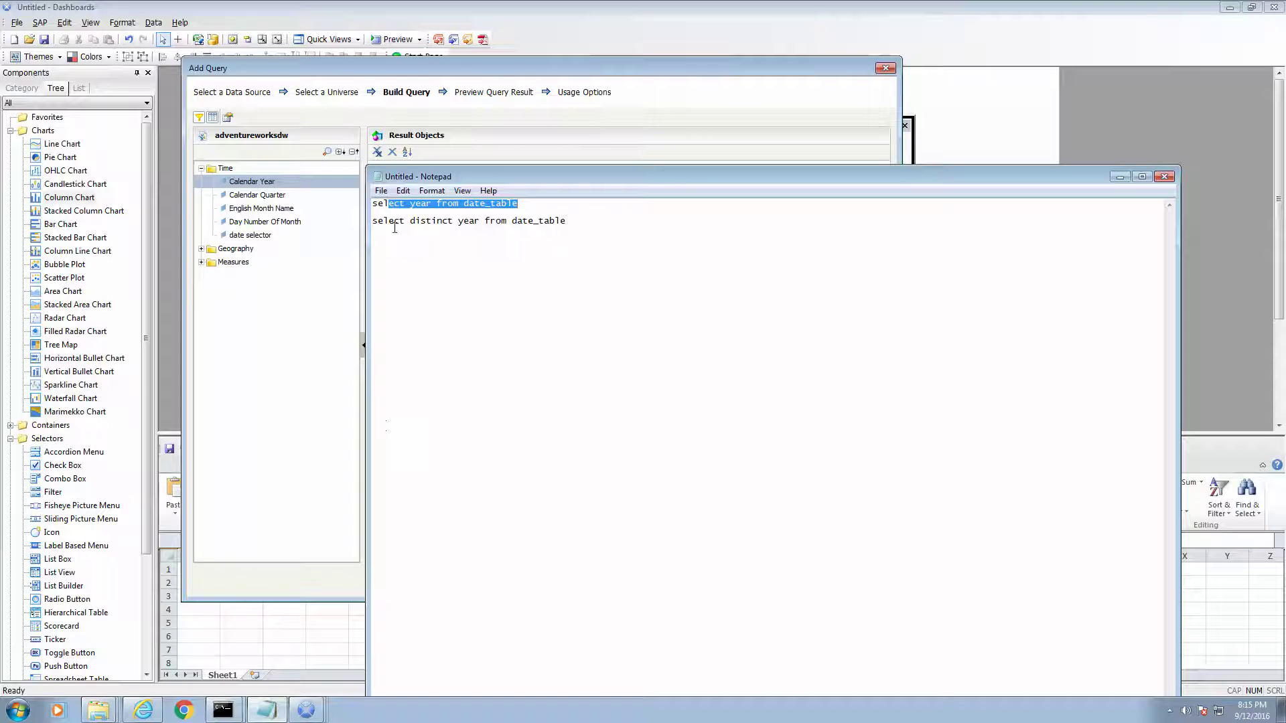
left_click_drag(374, 219, 588, 219)
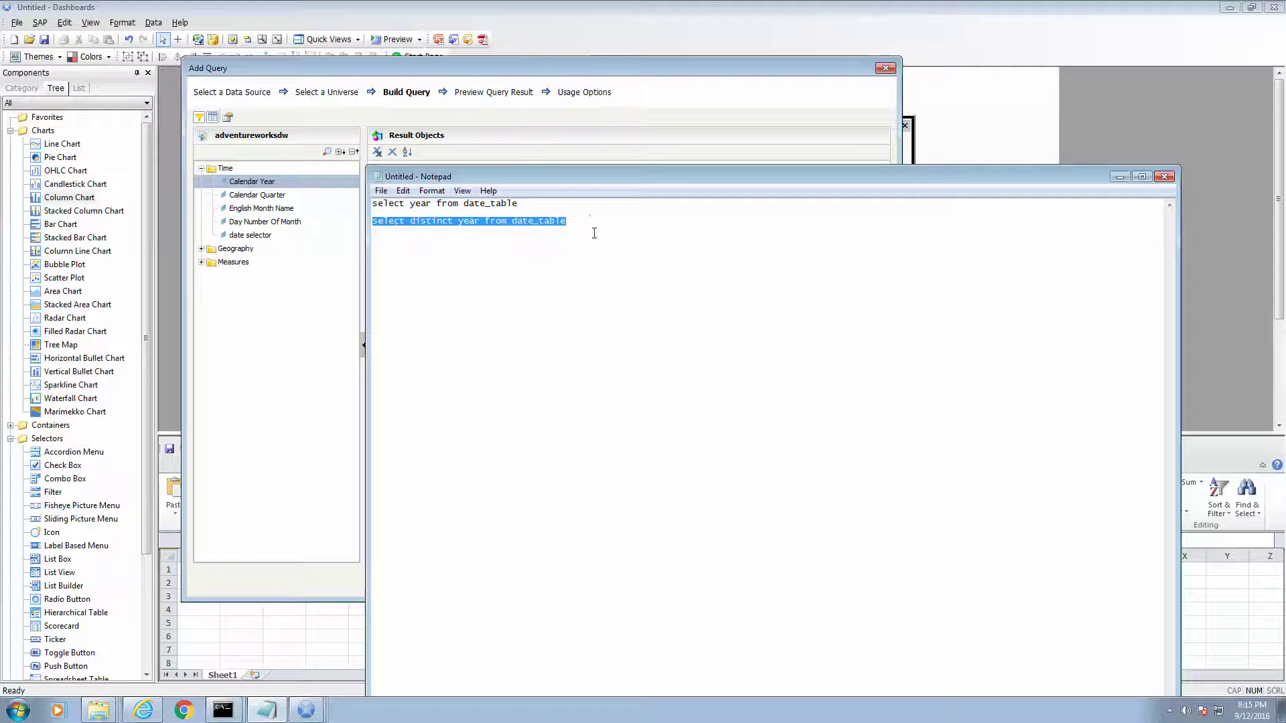
left_click(1121, 176)
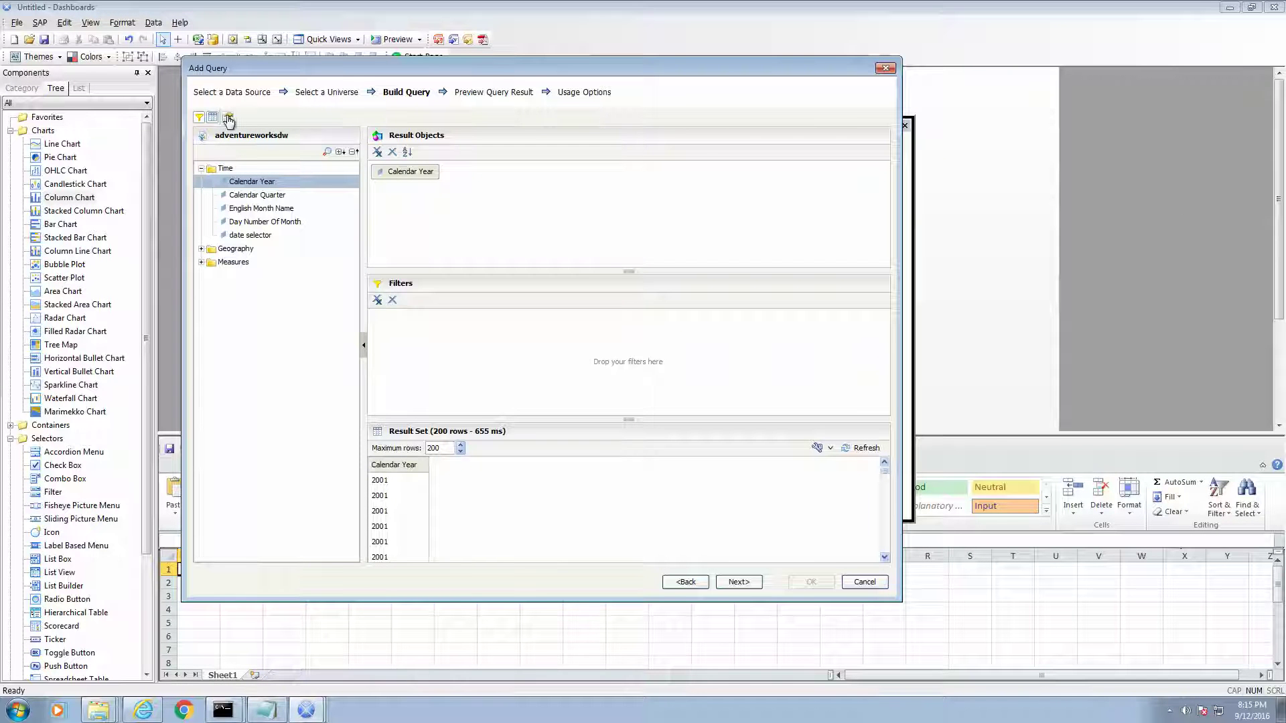
Rename Query 1 to 'Year Selection' and uncheck Retrieve duplicate rows in Query Properties.
left_click(227, 119)
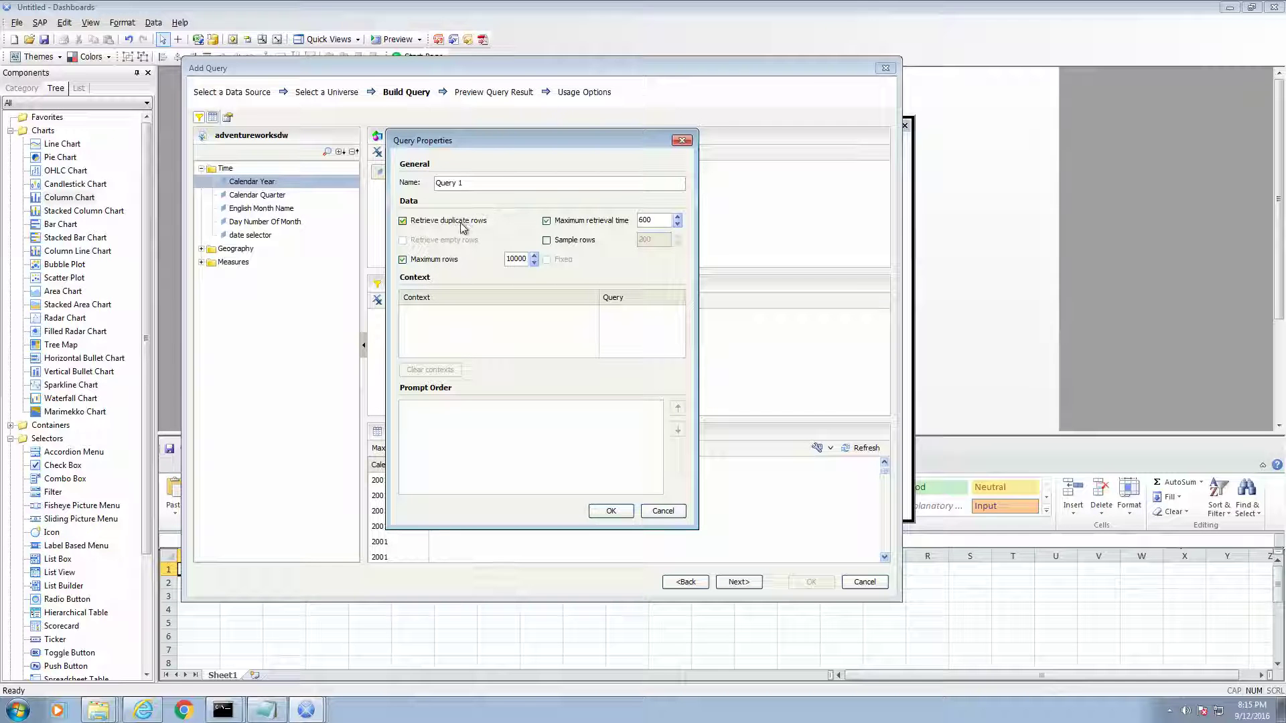
left_click(461, 226)
left_click_drag(489, 187, 378, 190)
type("Year Selection")
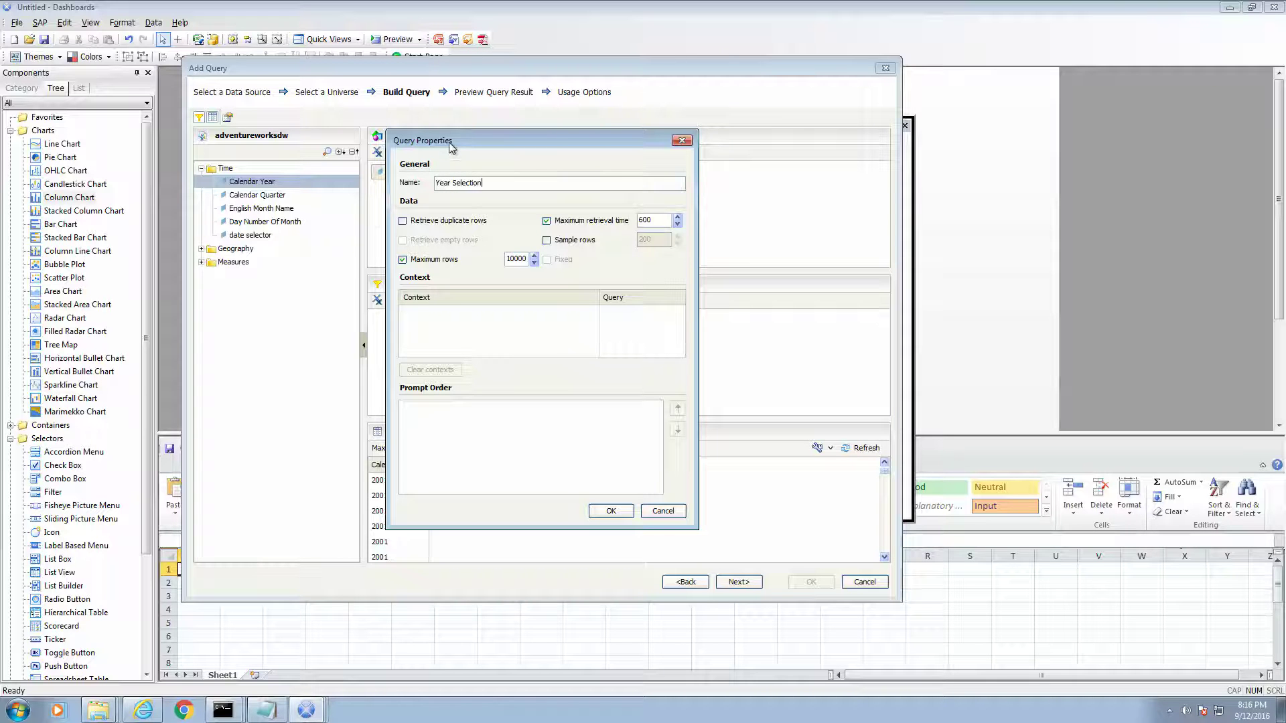
left_click(611, 511)
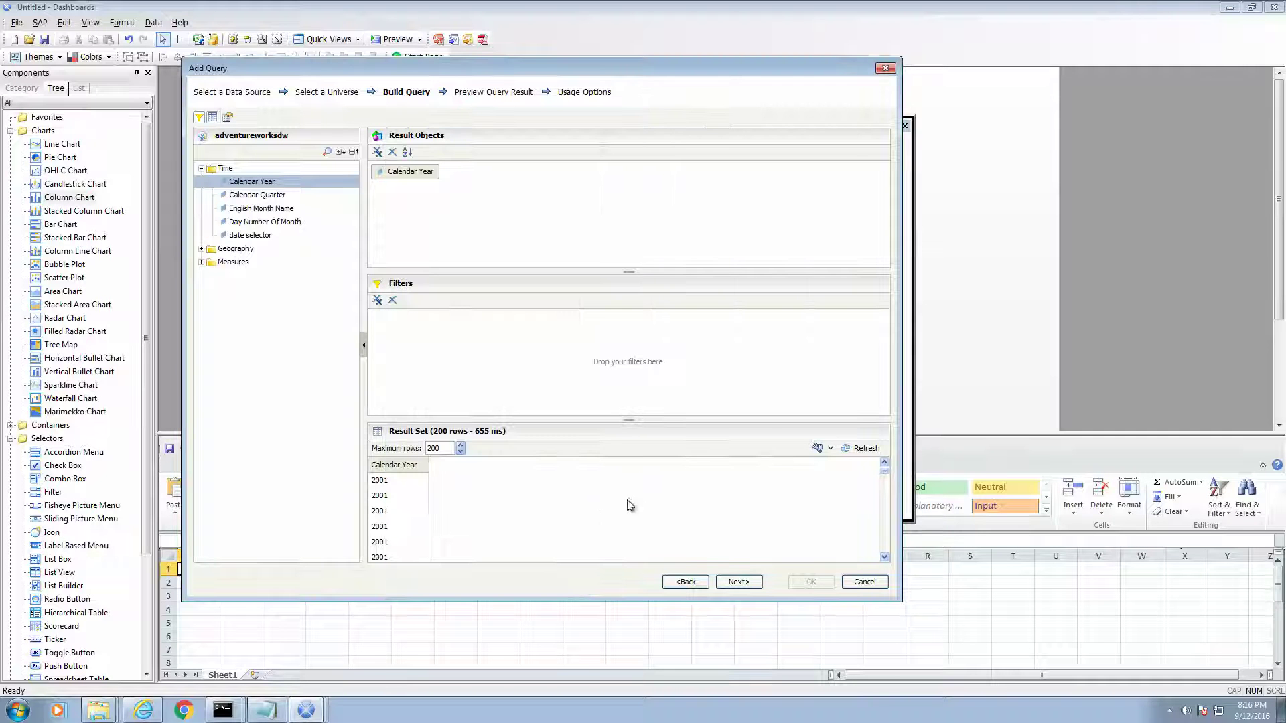
Refresh the result set to four distinct years and add Calendar Year as a sort object.
left_click(856, 449)
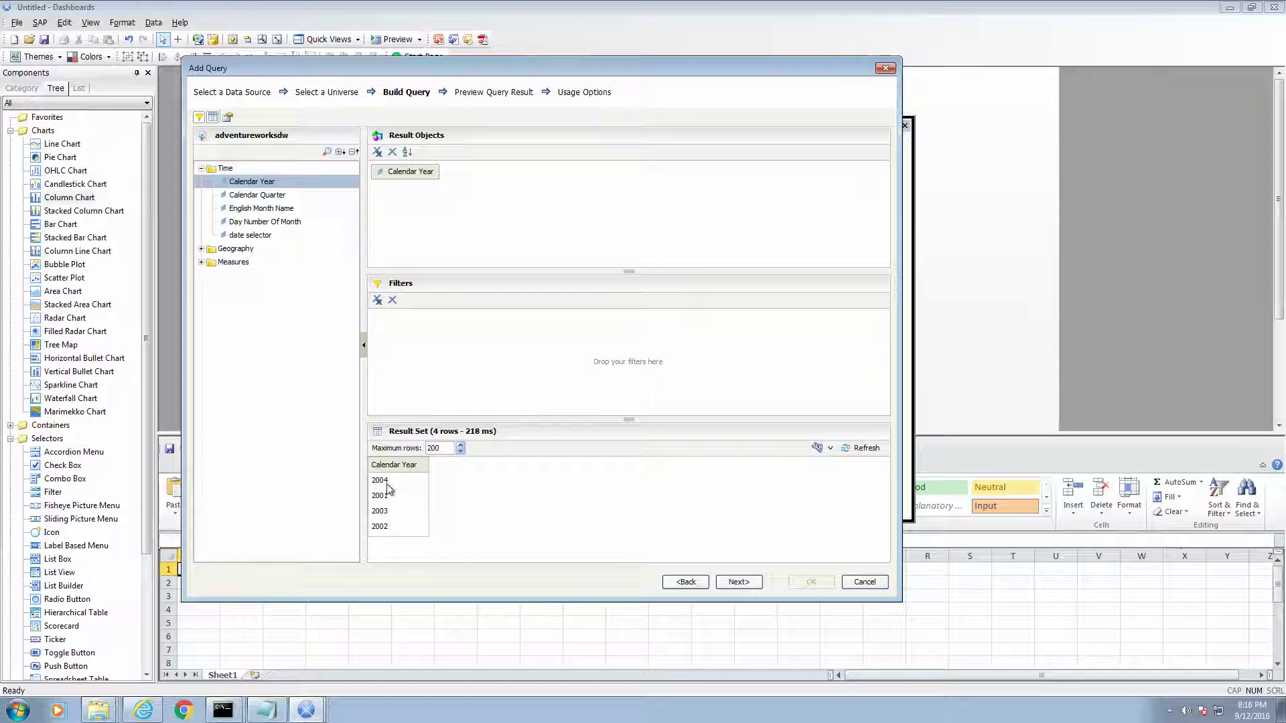
left_click(408, 152)
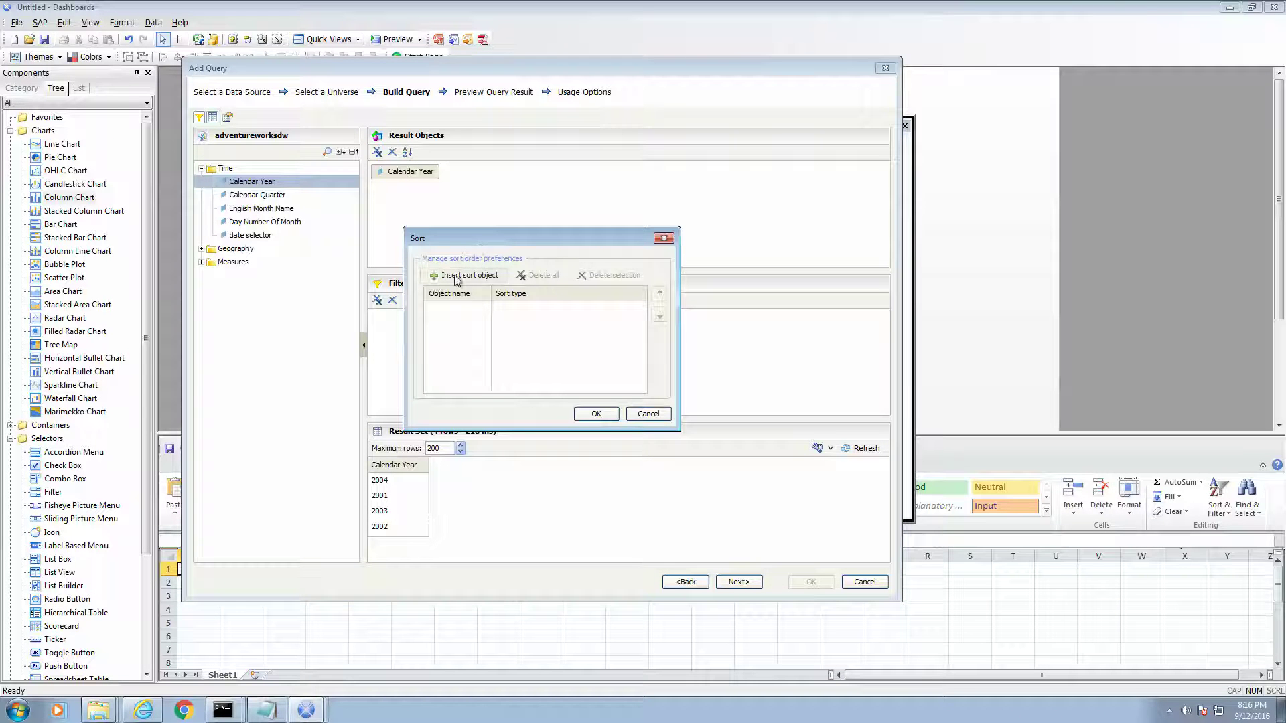
left_click(480, 277)
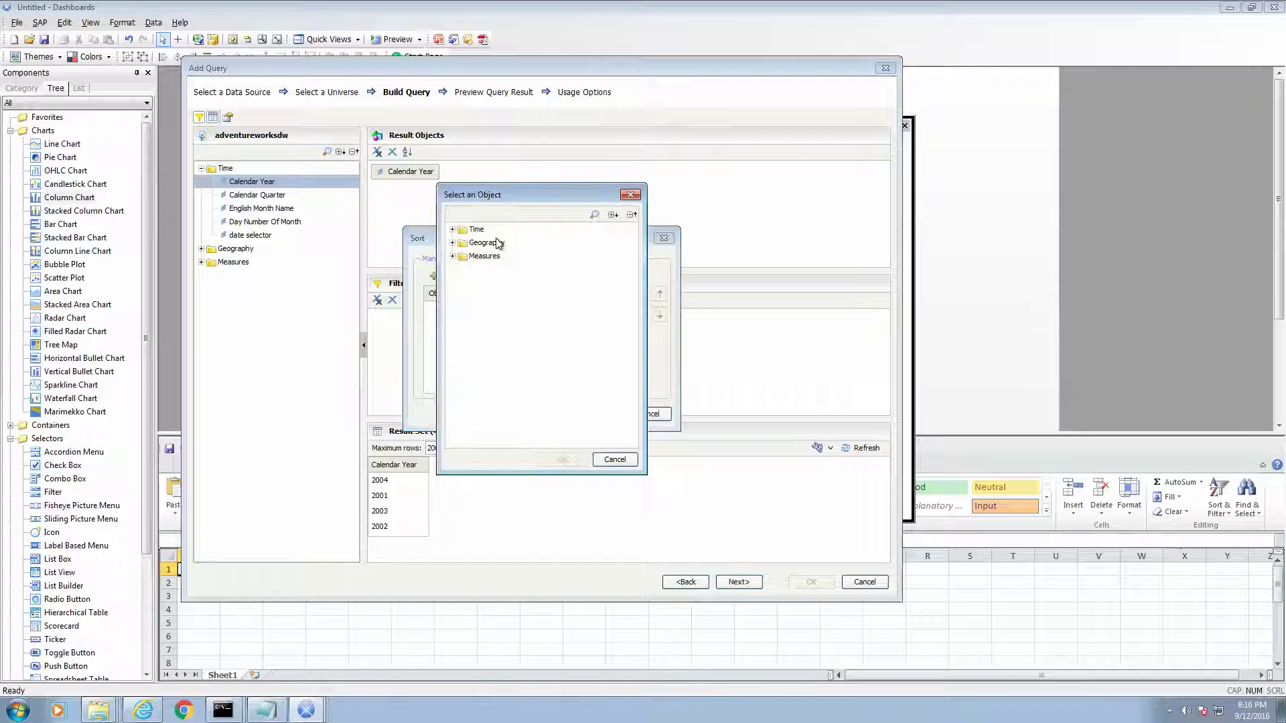
left_click(504, 243)
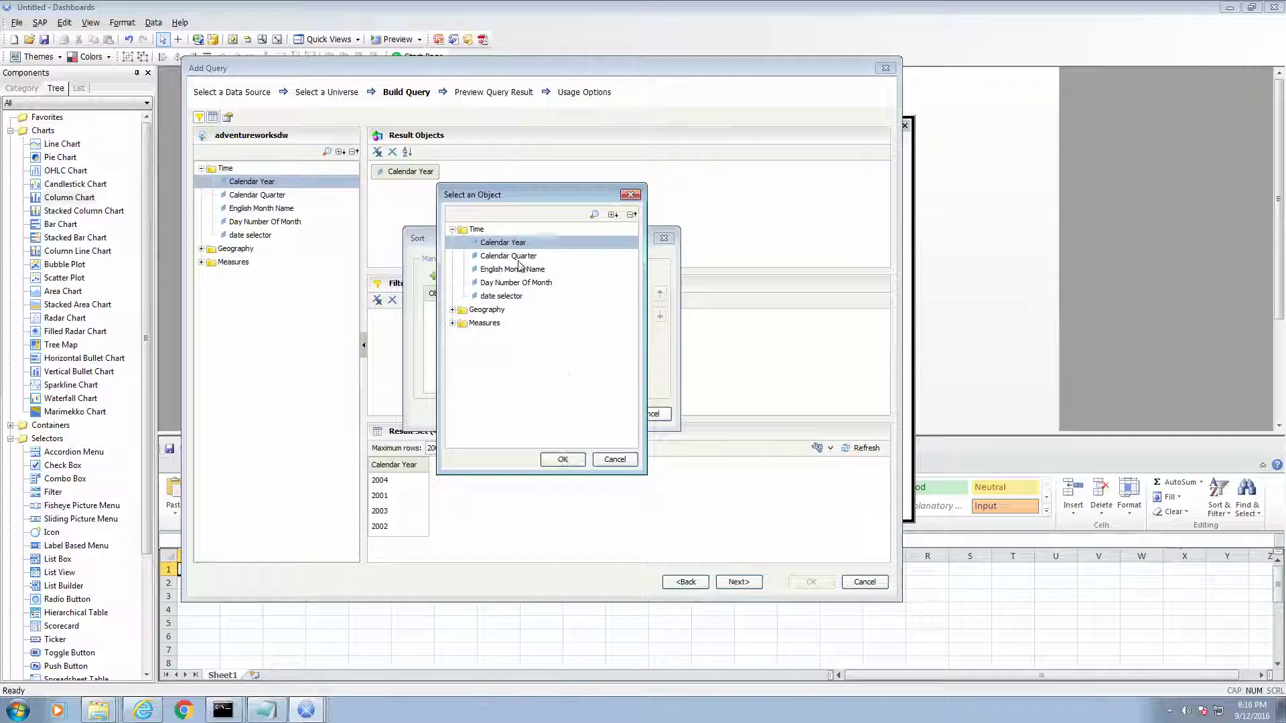
left_click(563, 459)
Set the Calendar Year sort to Descending and apply it.
left_click(534, 312)
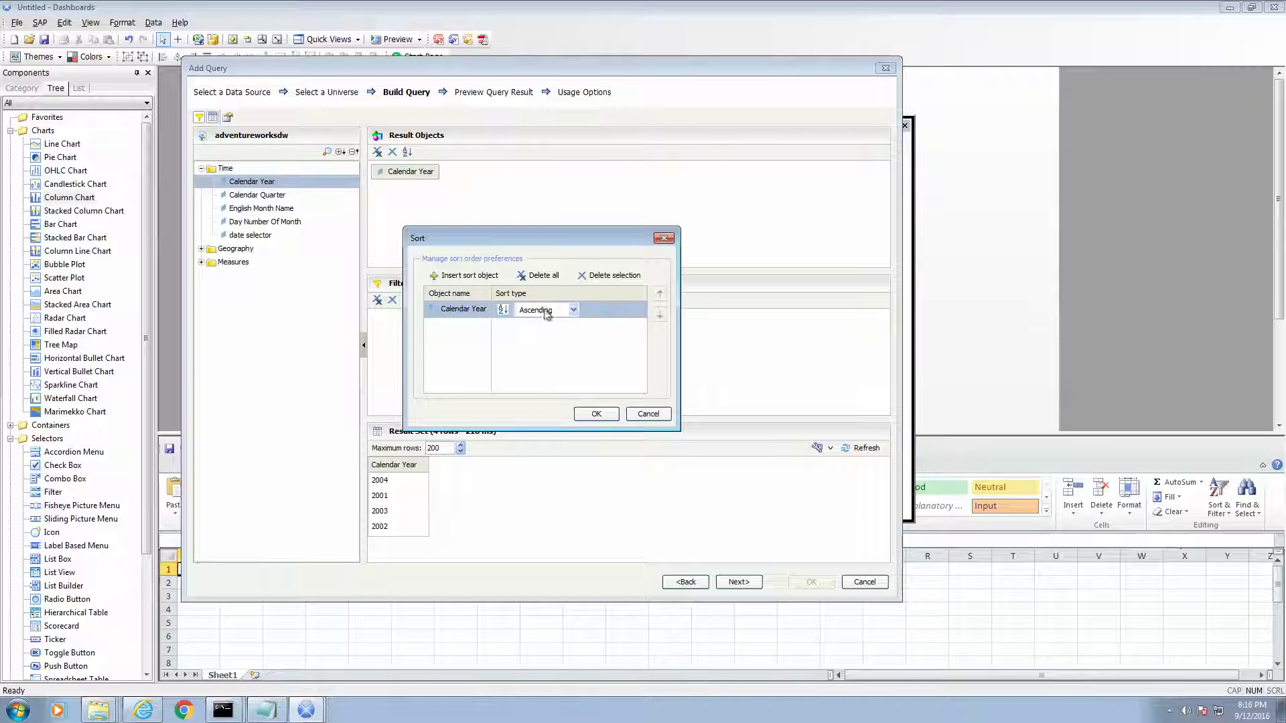
left_click(574, 310)
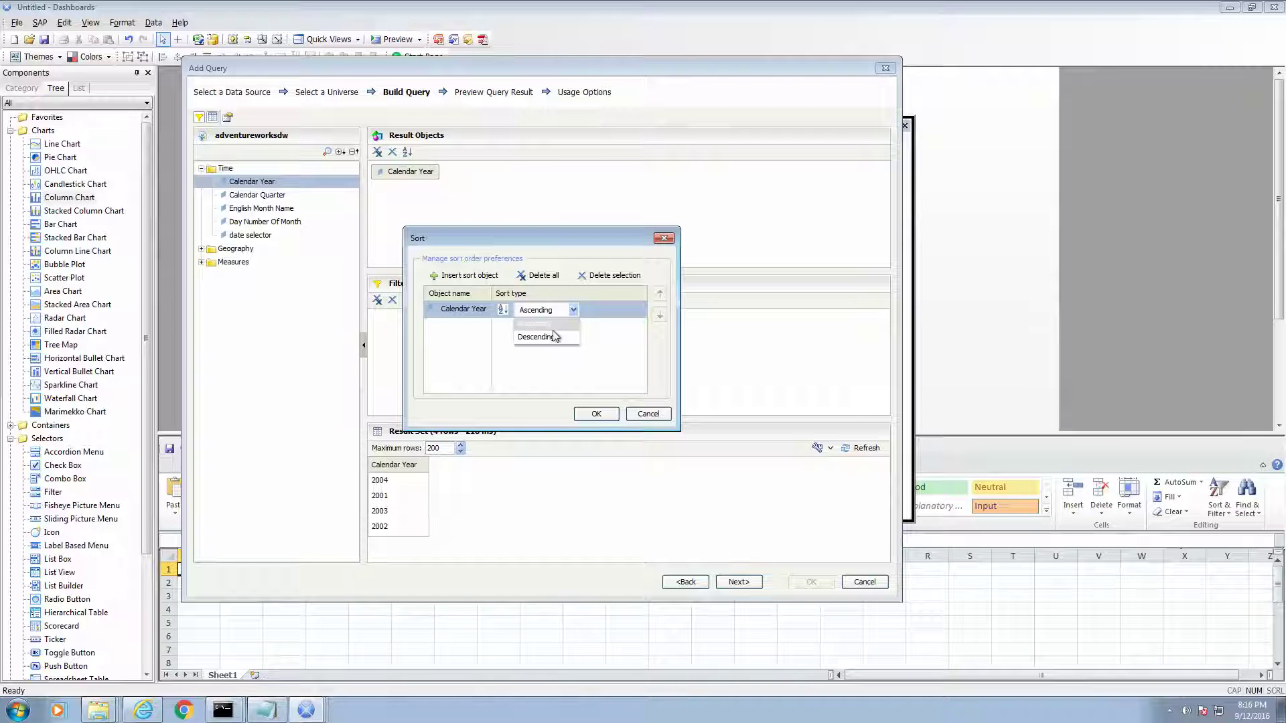
left_click(540, 333)
left_click(592, 413)
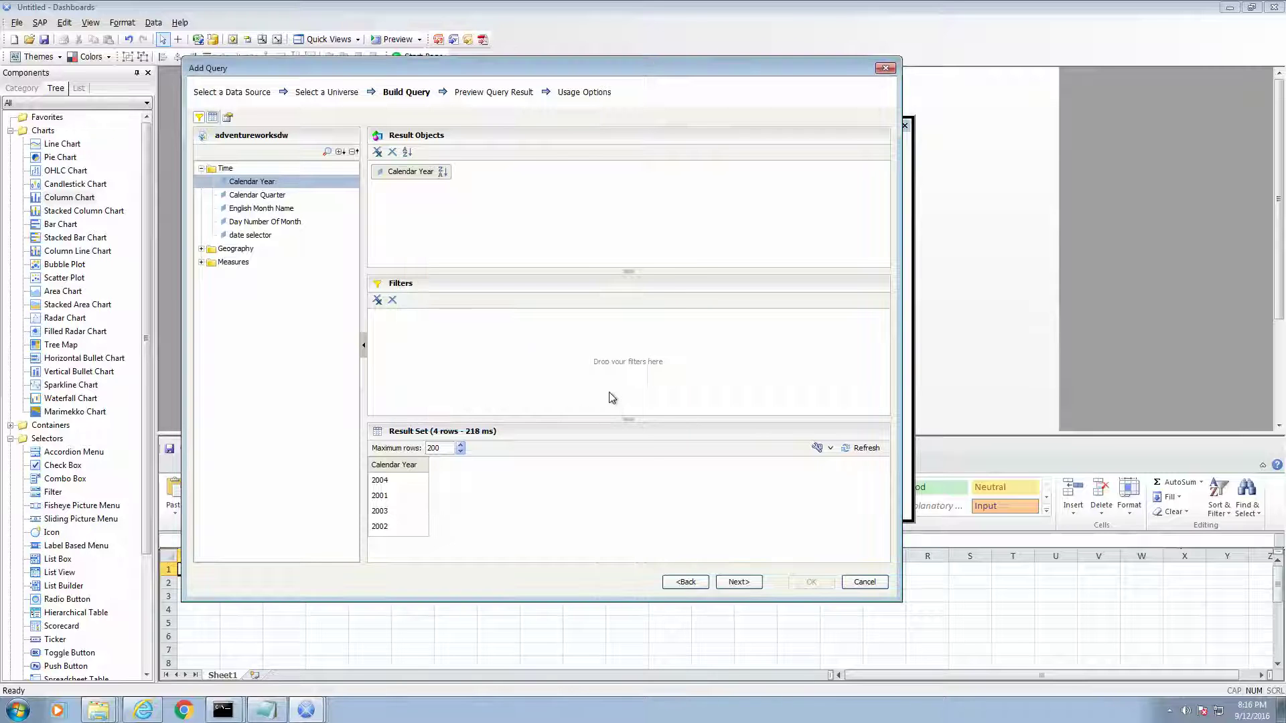
Preview the 2004-to-2001 query result, then advance to Usage Options.
left_click(737, 582)
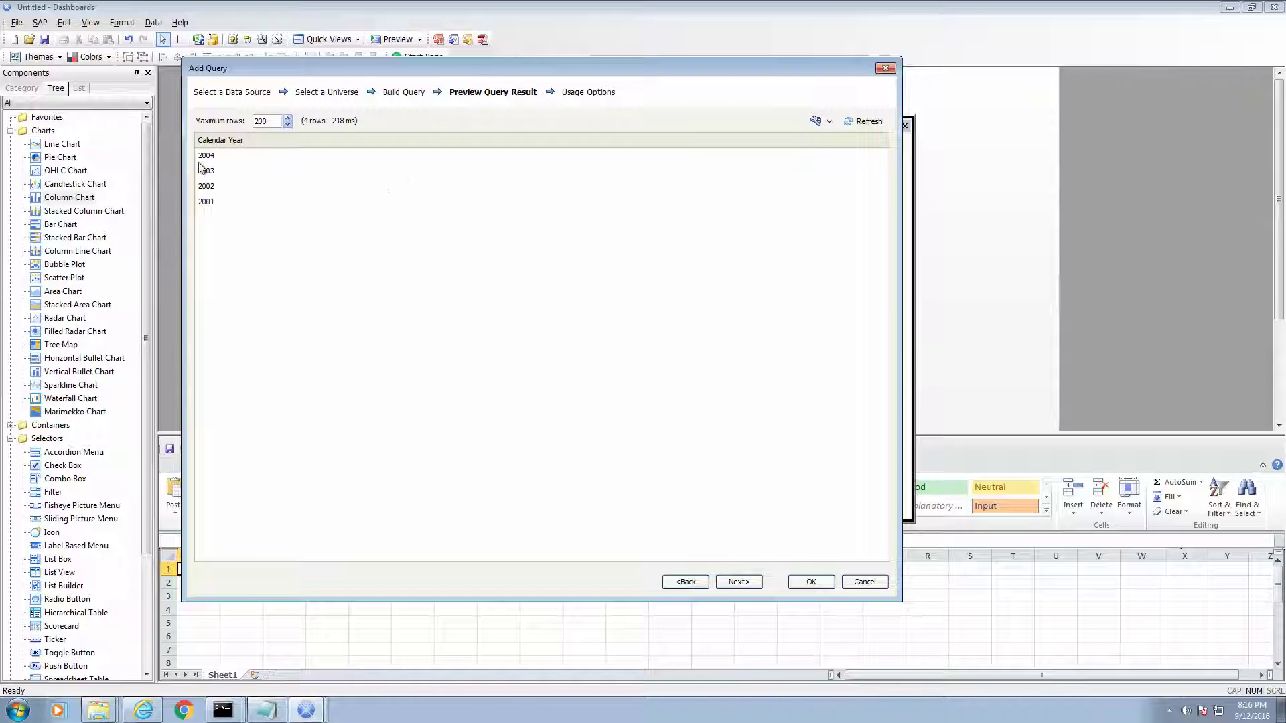
left_click(737, 582)
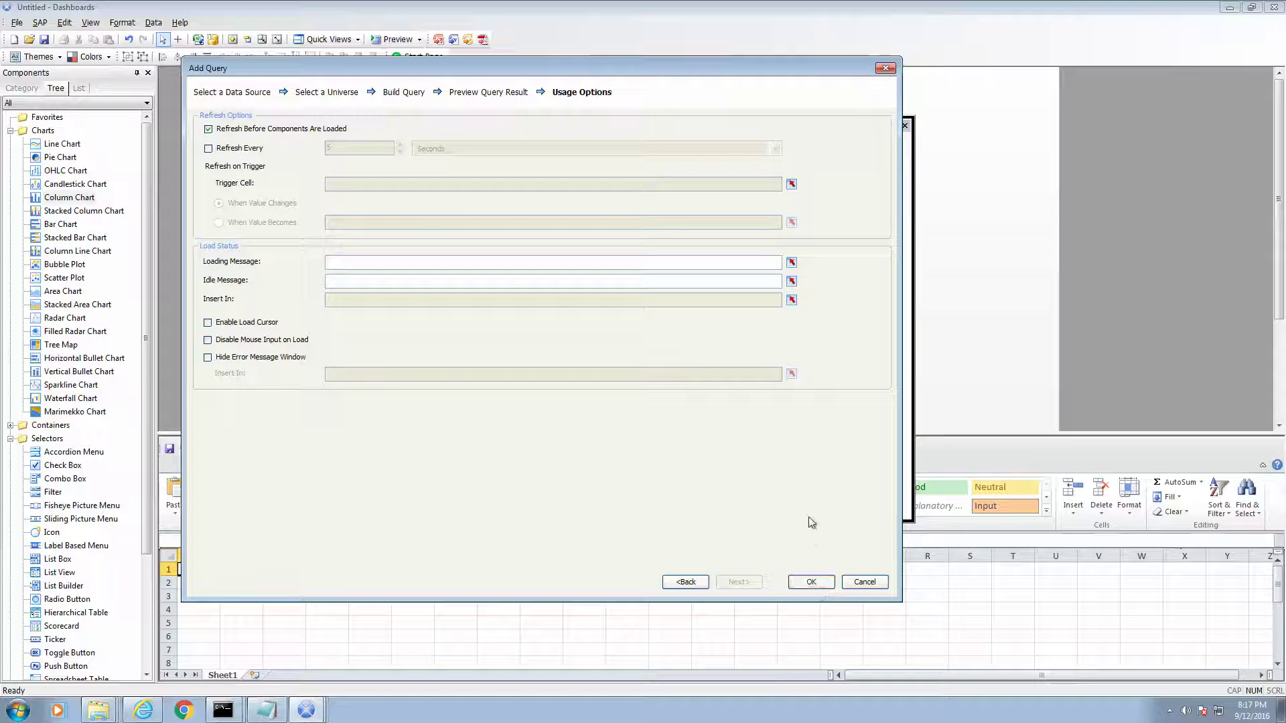
Keep Refresh Before Components Are Loaded checked and finish adding the Year Selection query.
left_click(819, 586)
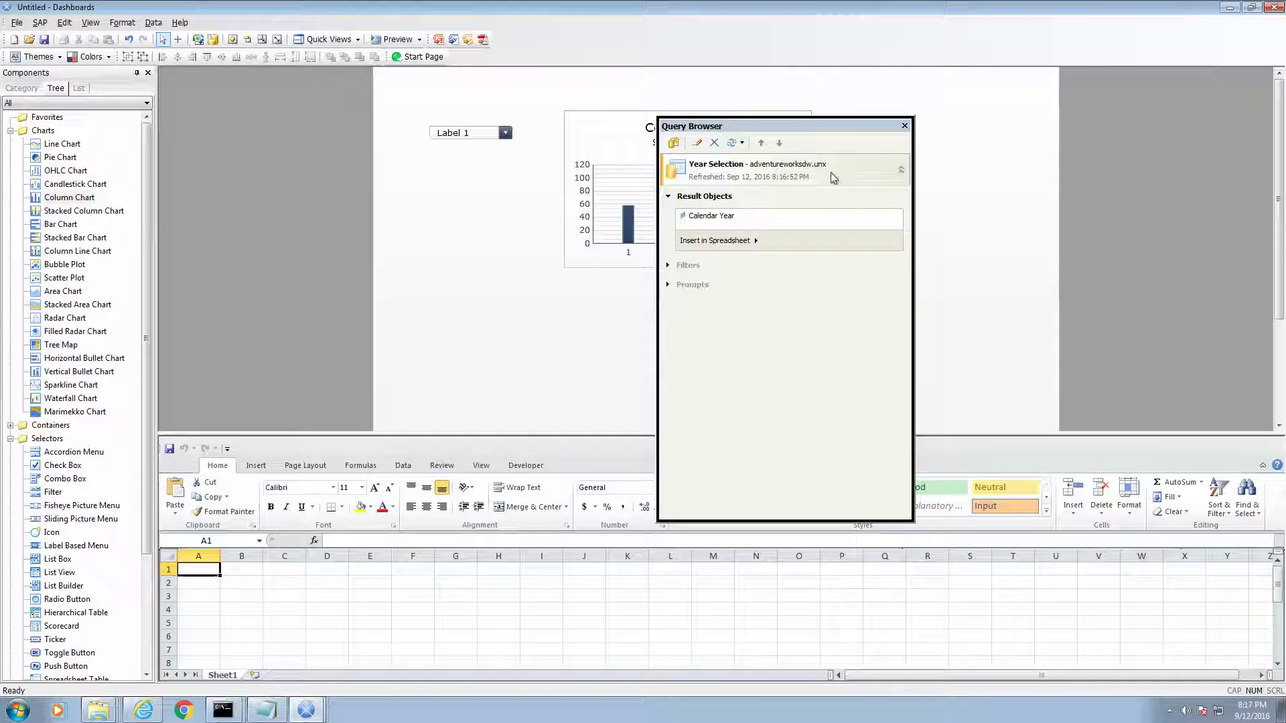
mouse_move(823, 168)
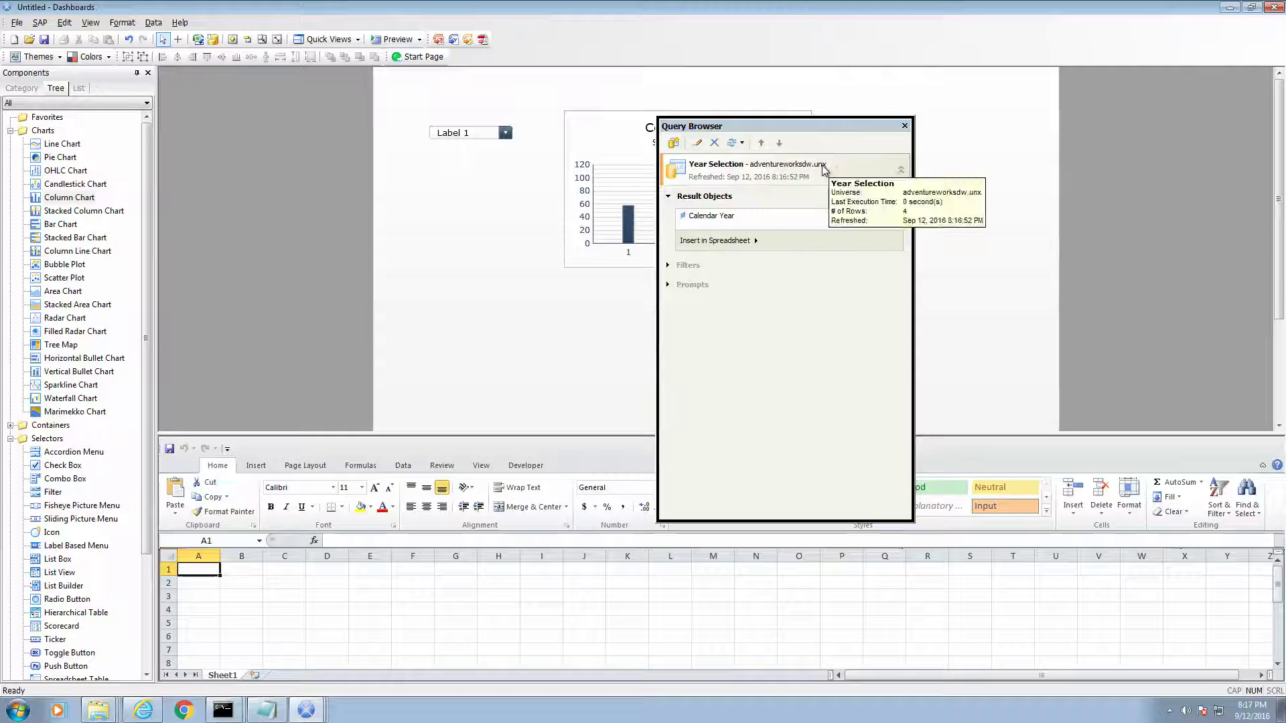
Bind the combo box Labels to Query Data: Year Selection's Calendar Year.
double_click(467, 140)
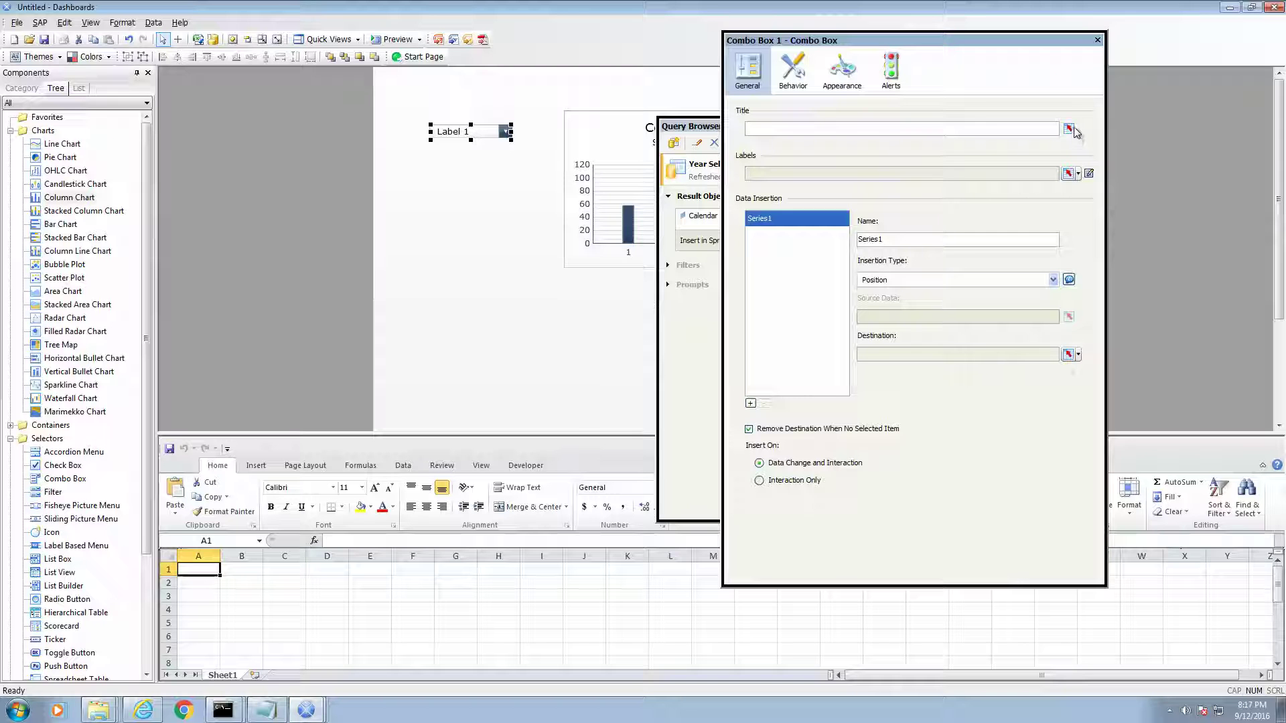
left_click(1078, 175)
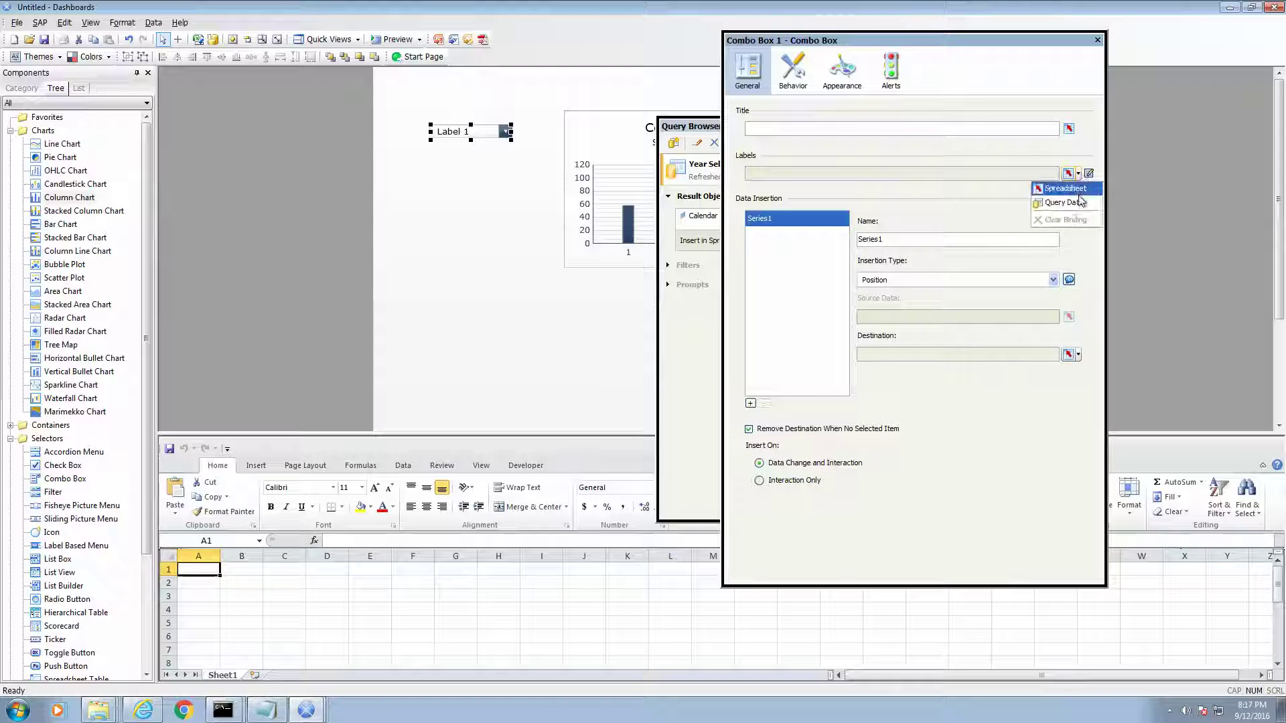
left_click(956, 206)
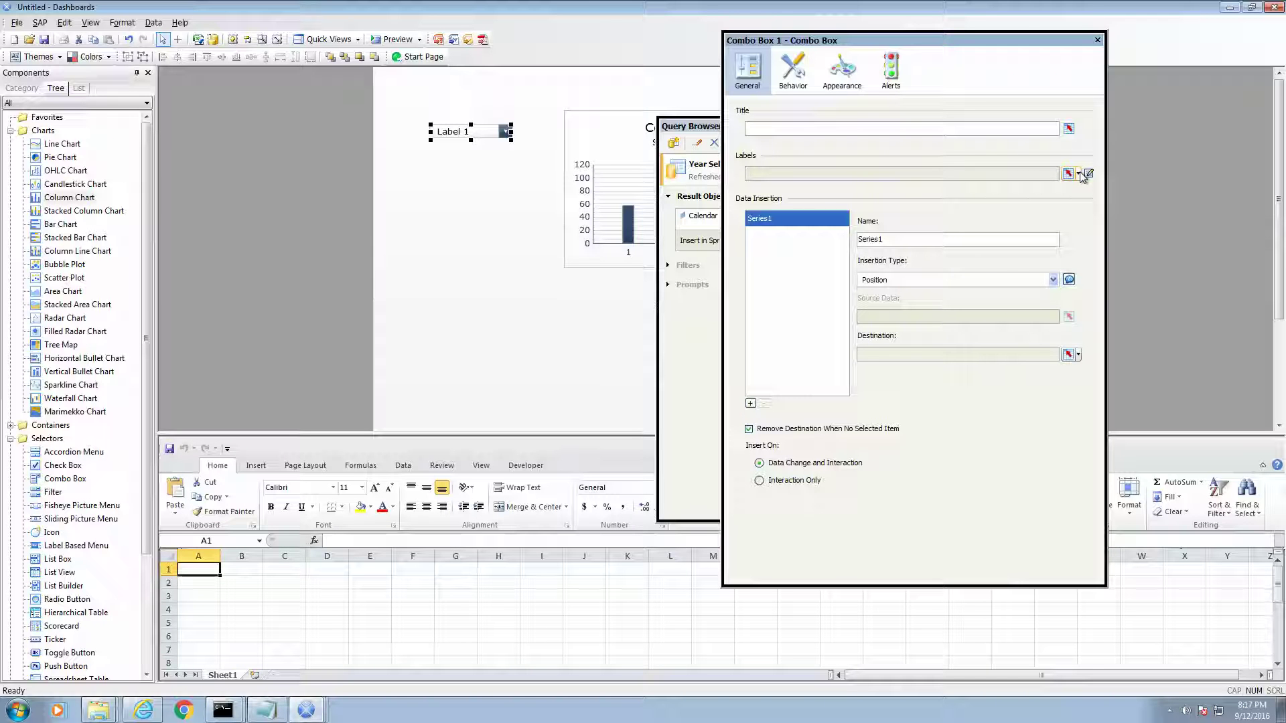
left_click(1079, 174)
left_click(1086, 203)
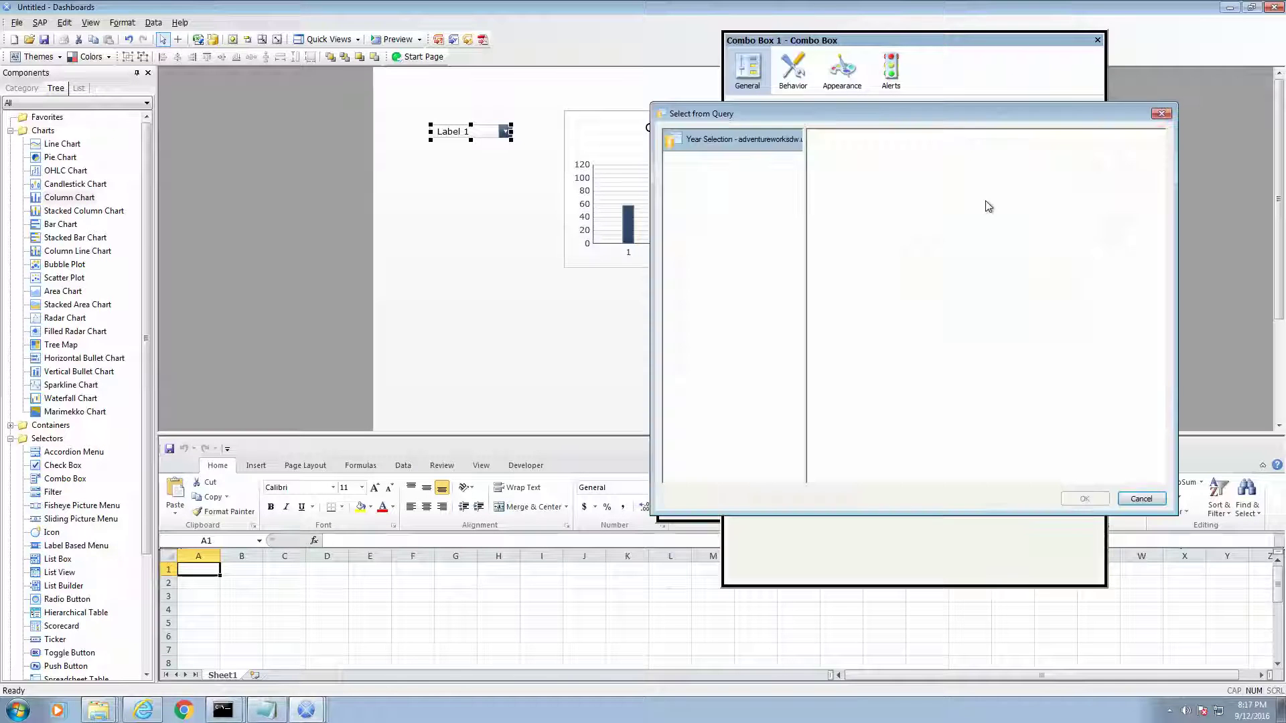
left_click(775, 138)
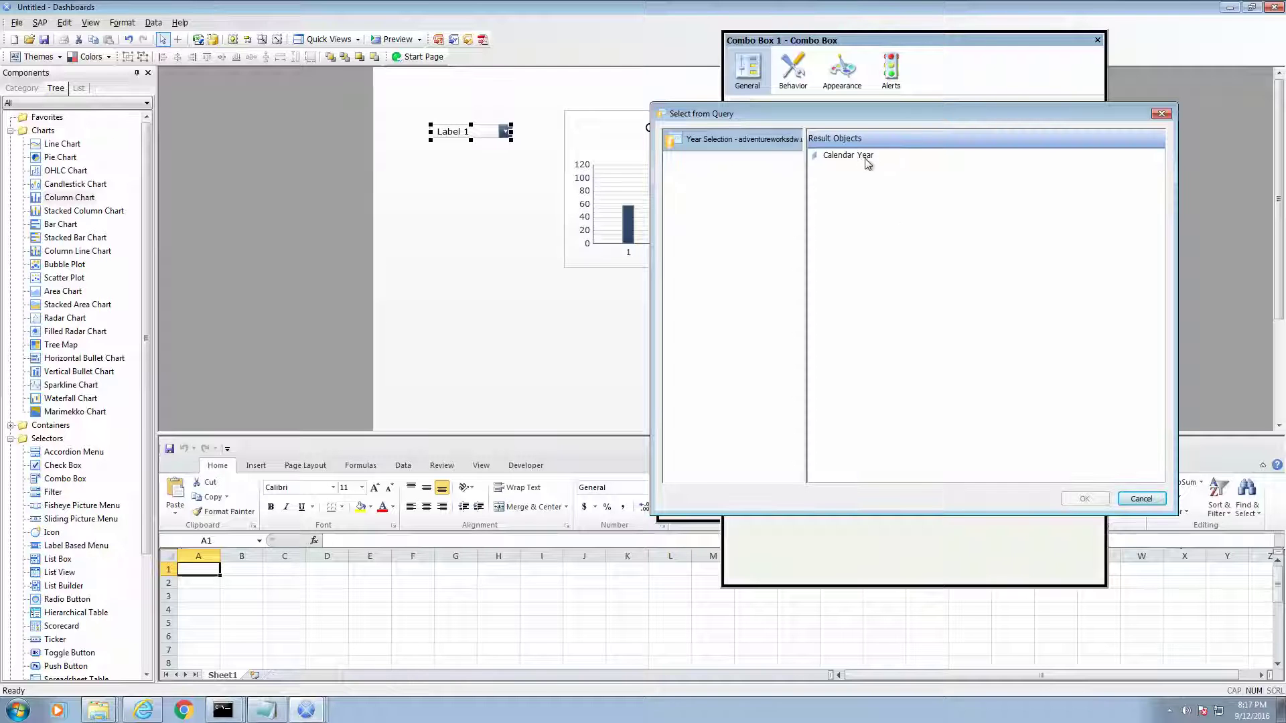
left_click(861, 159)
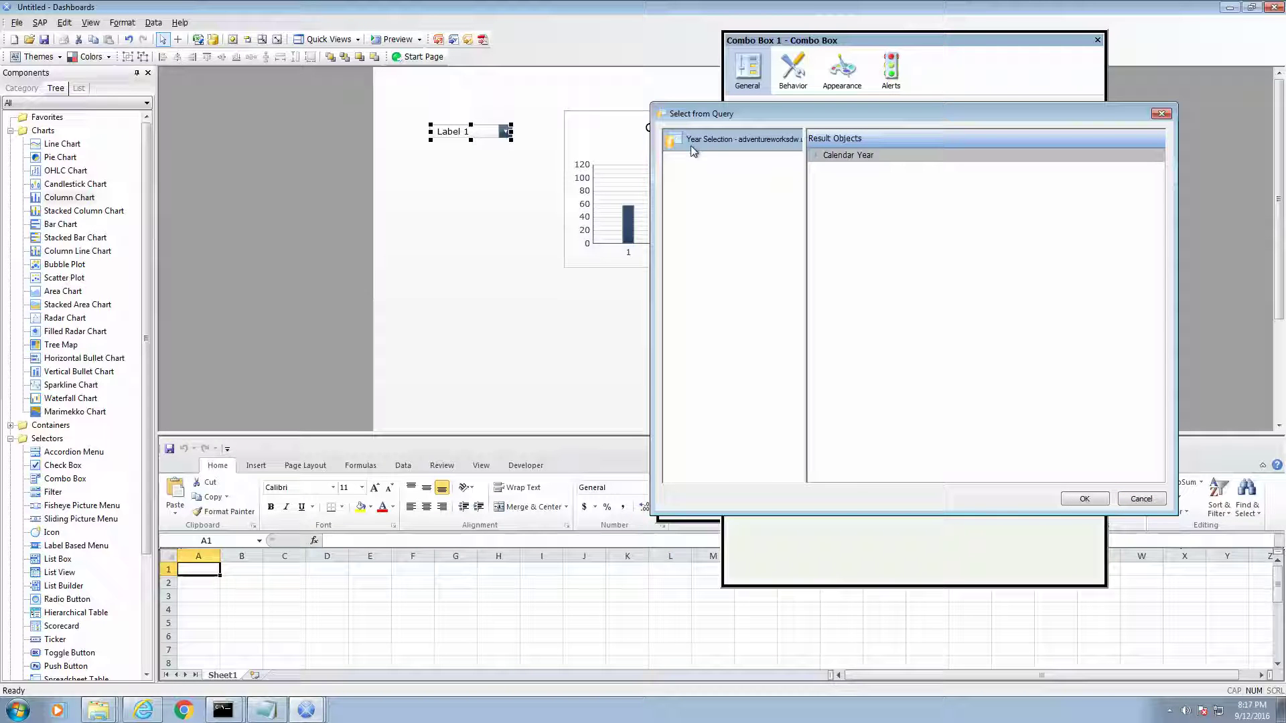
left_click(1073, 499)
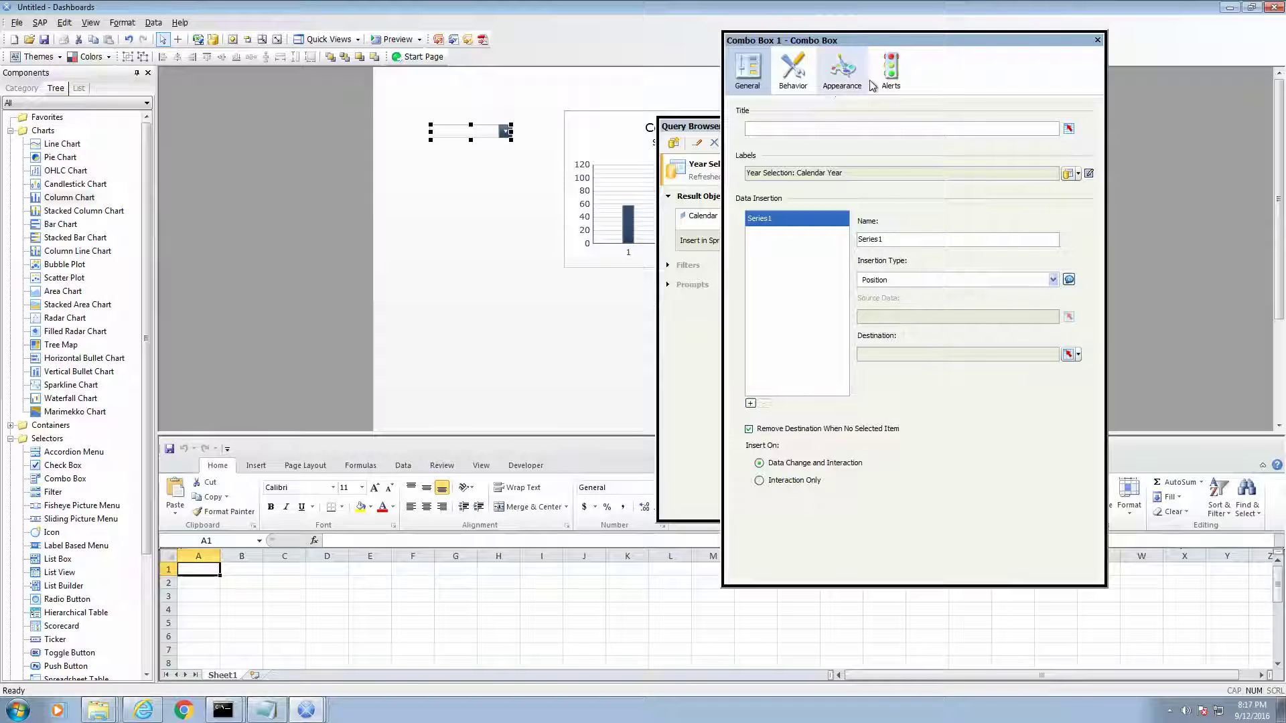
Preview the dashboard and pick 2004, then 2003, from the year combo box.
left_click(381, 41)
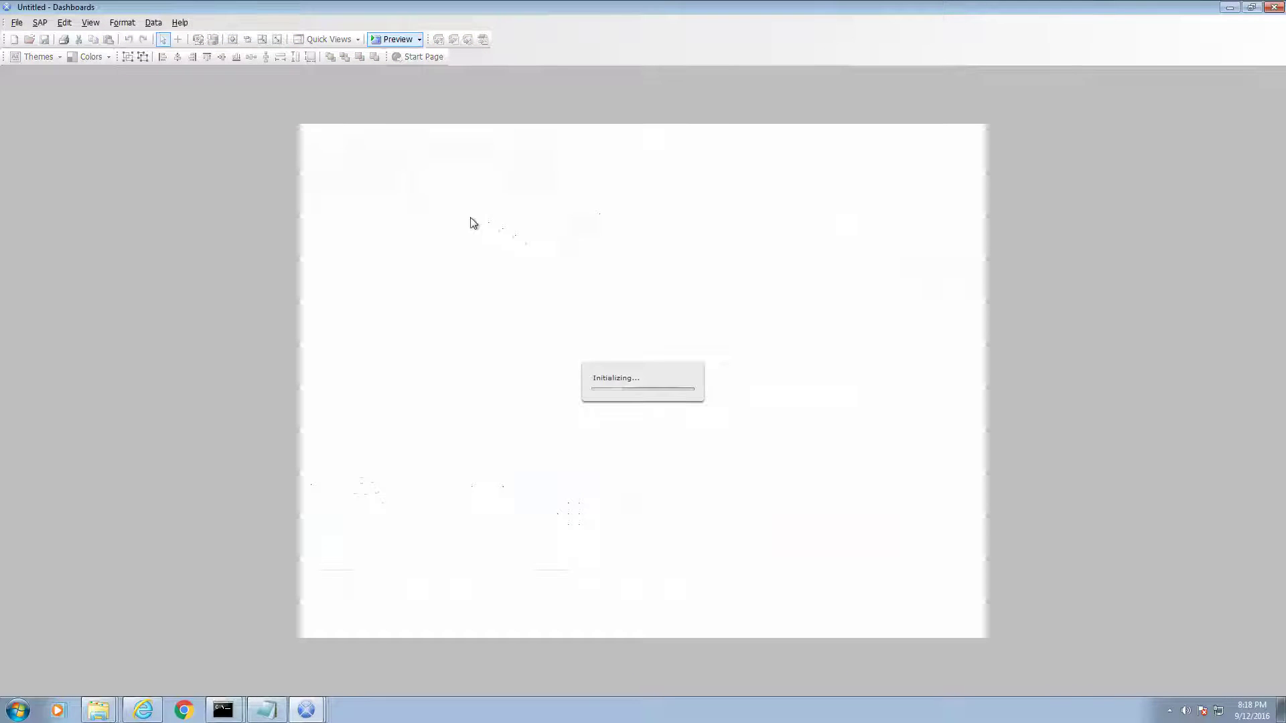
left_click(432, 188)
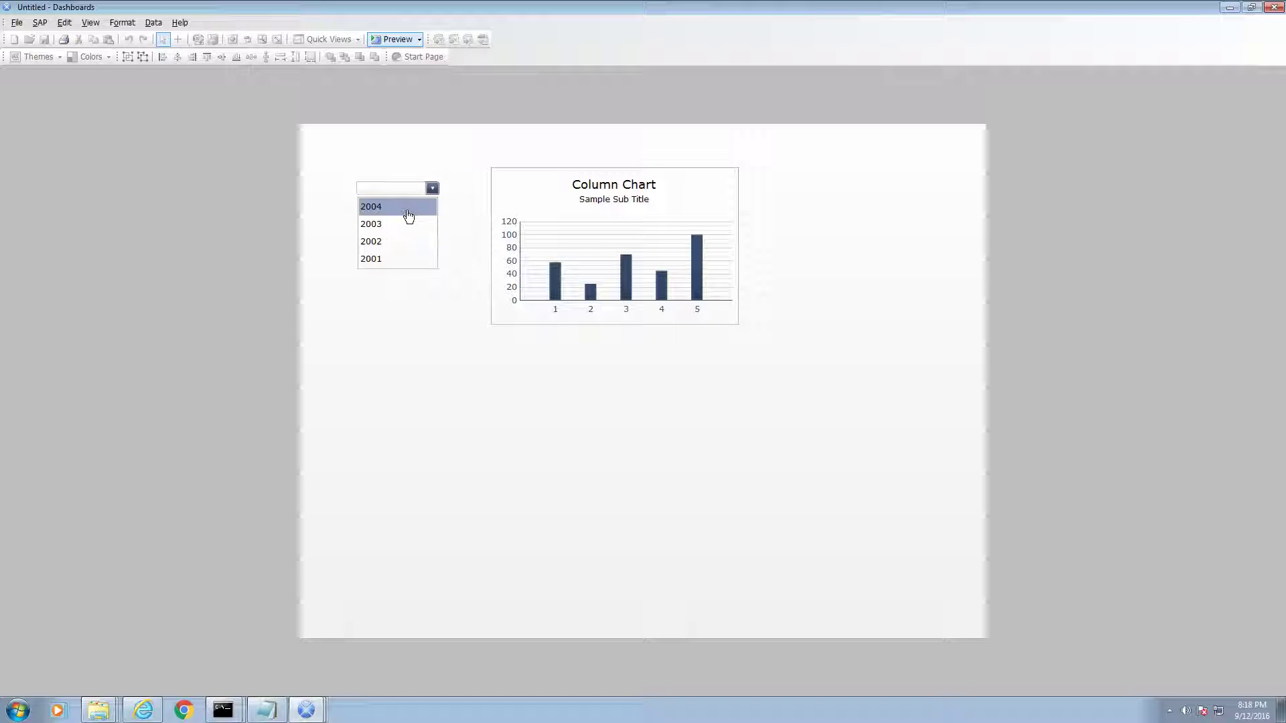
left_click(408, 215)
left_click(432, 188)
left_click(401, 225)
Exit preview, close the combo box properties and move the Query Browser left.
left_click(398, 40)
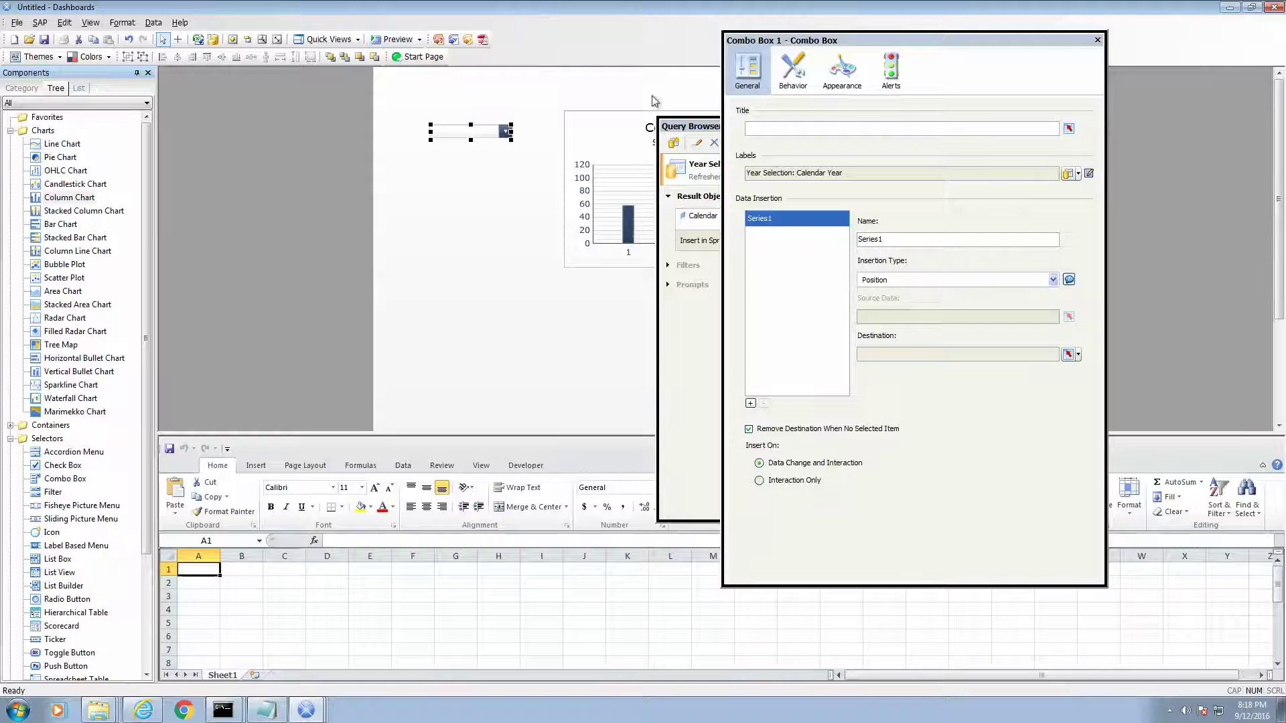
left_click(1098, 41)
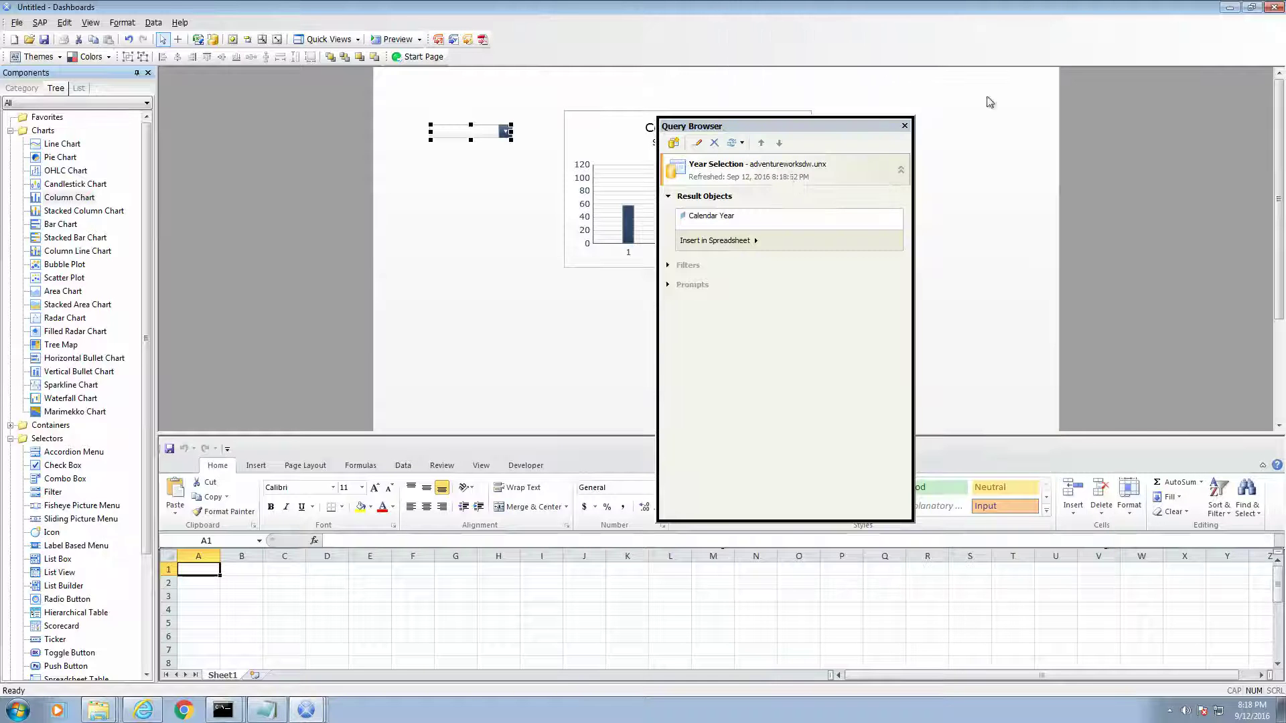
left_click_drag(667, 126, 117, 218)
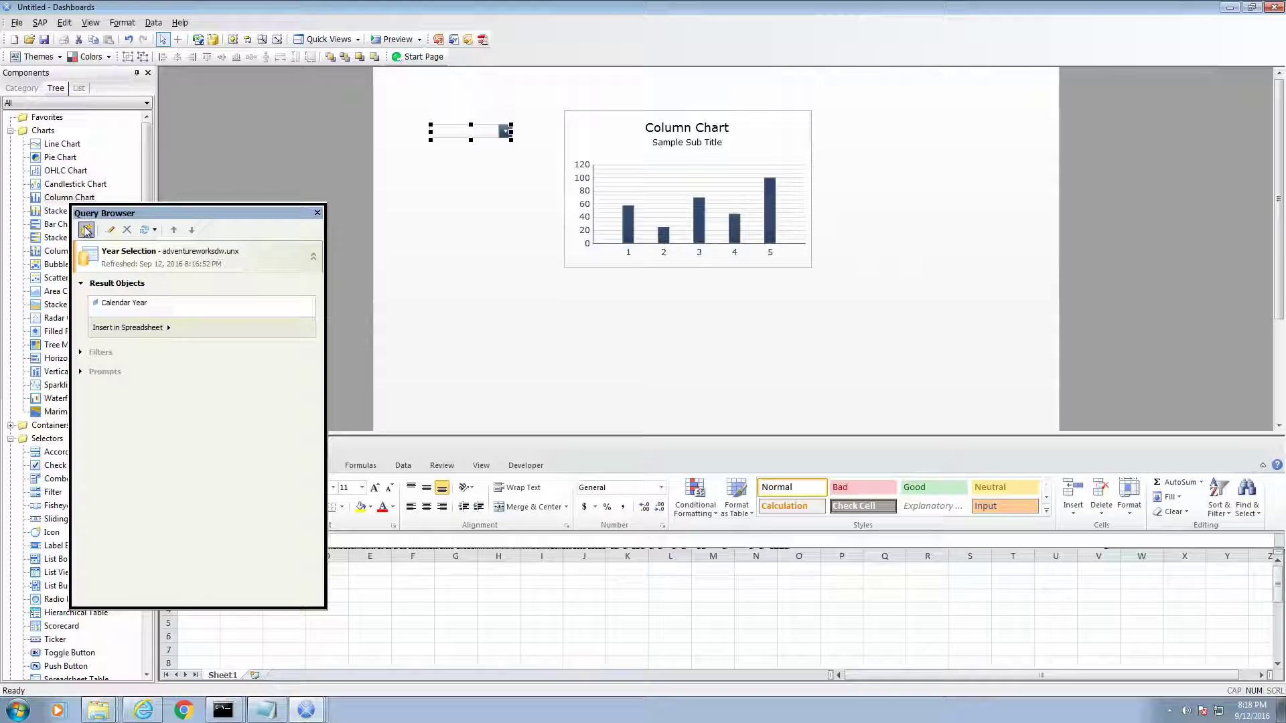
Start a new query on the adventureworksdw universe.
left_click(86, 231)
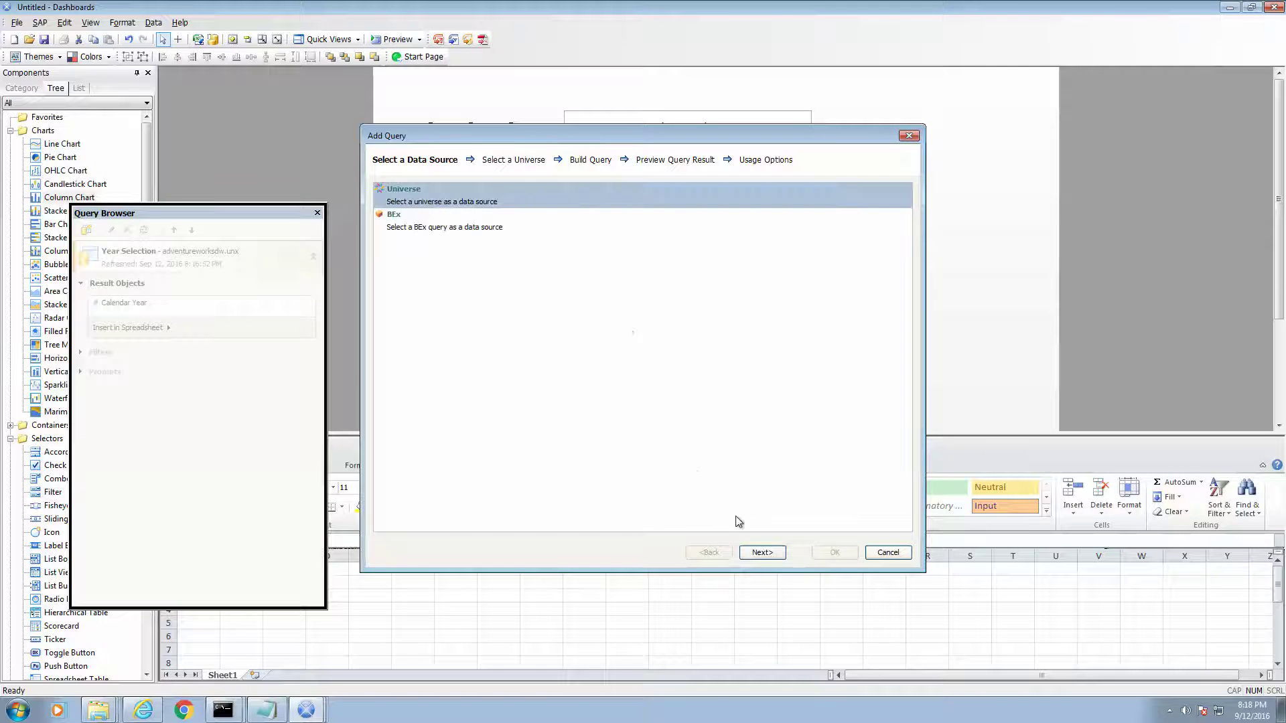
left_click(762, 552)
left_click(394, 204)
double_click(424, 217)
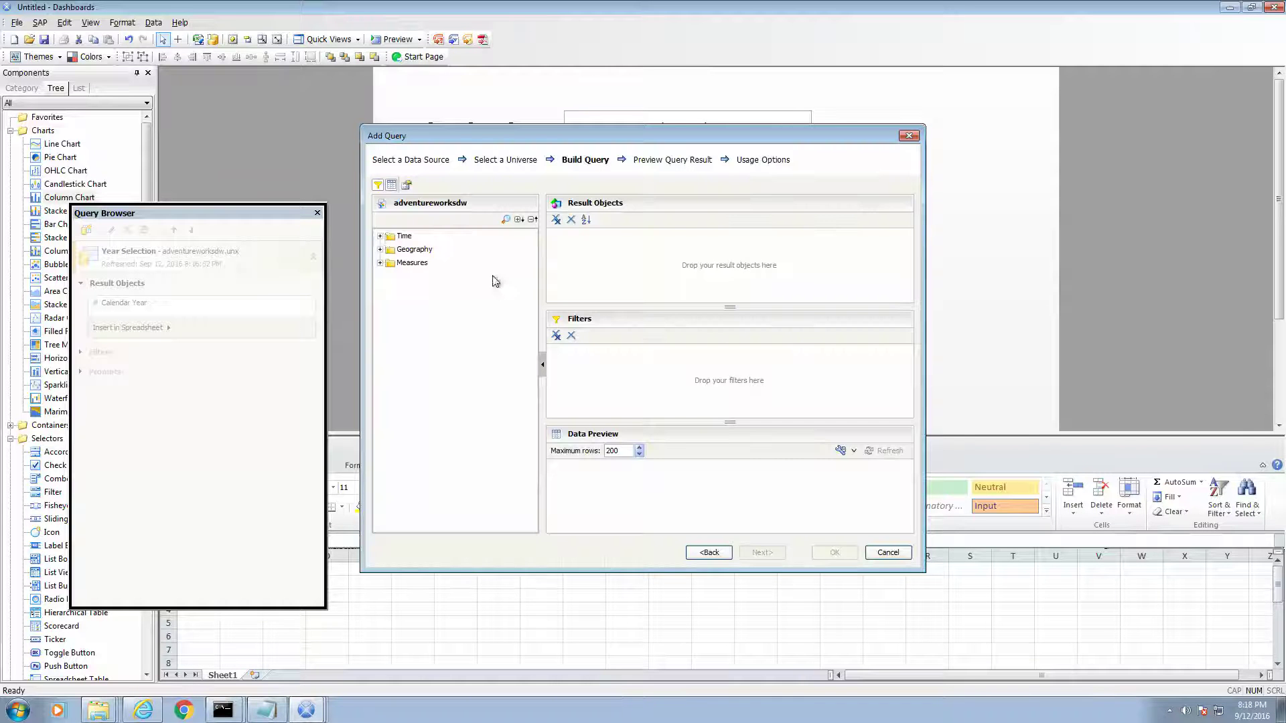
Add English Country Region Name and Internet Sales Amount to the result objects.
left_click(380, 249)
left_click_drag(442, 262, 645, 250)
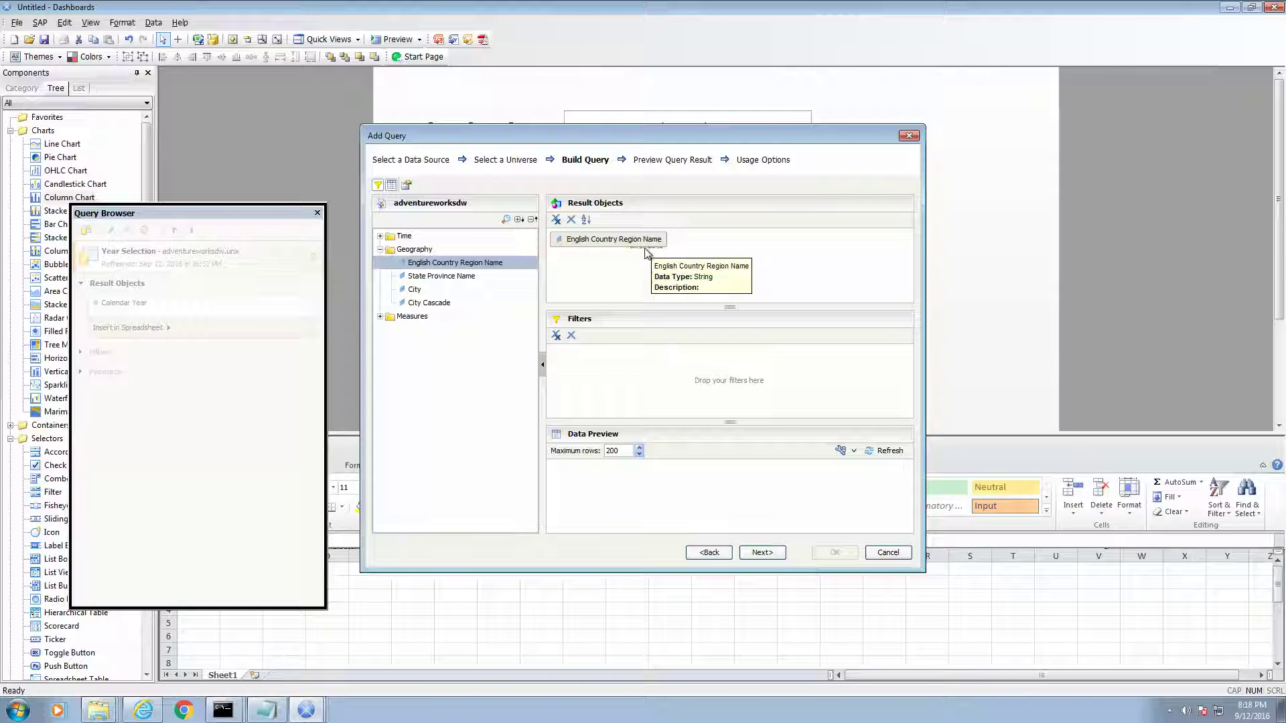
left_click(380, 316)
left_click(392, 329)
left_click_drag(441, 343, 696, 275)
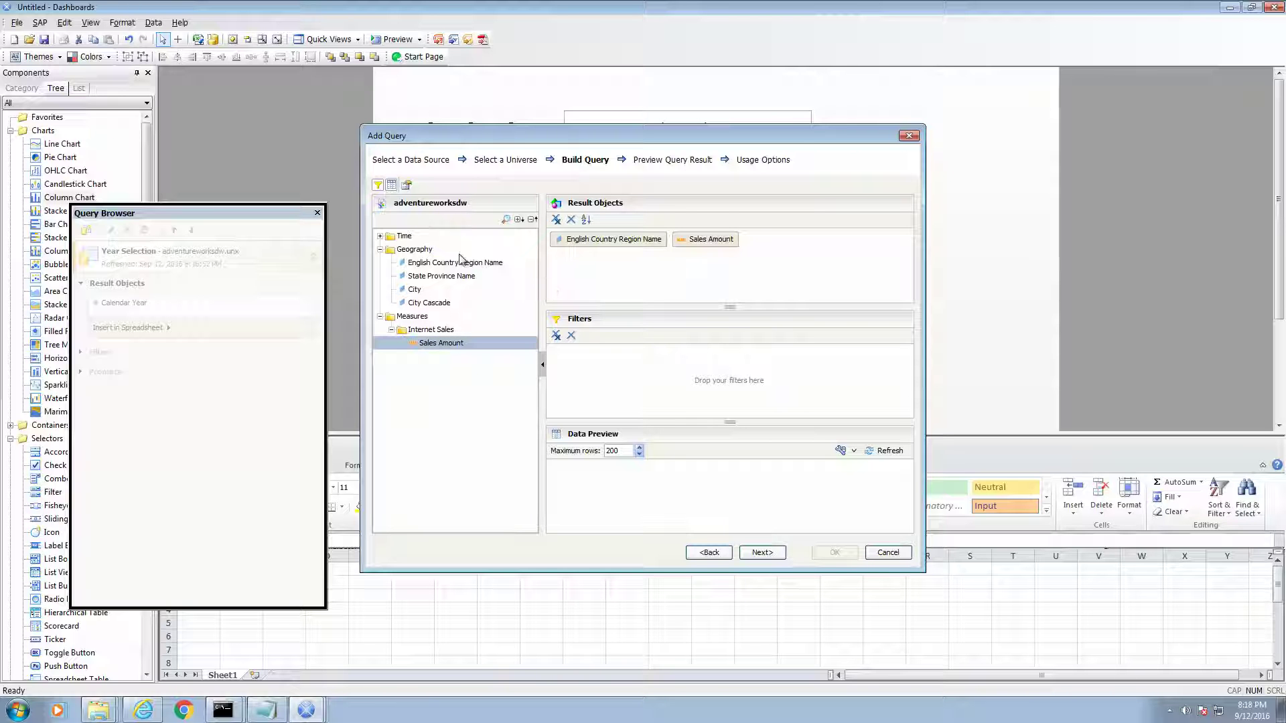
Filter the query on Calendar Year with an Enter Calendar Year prompt.
left_click(380, 237)
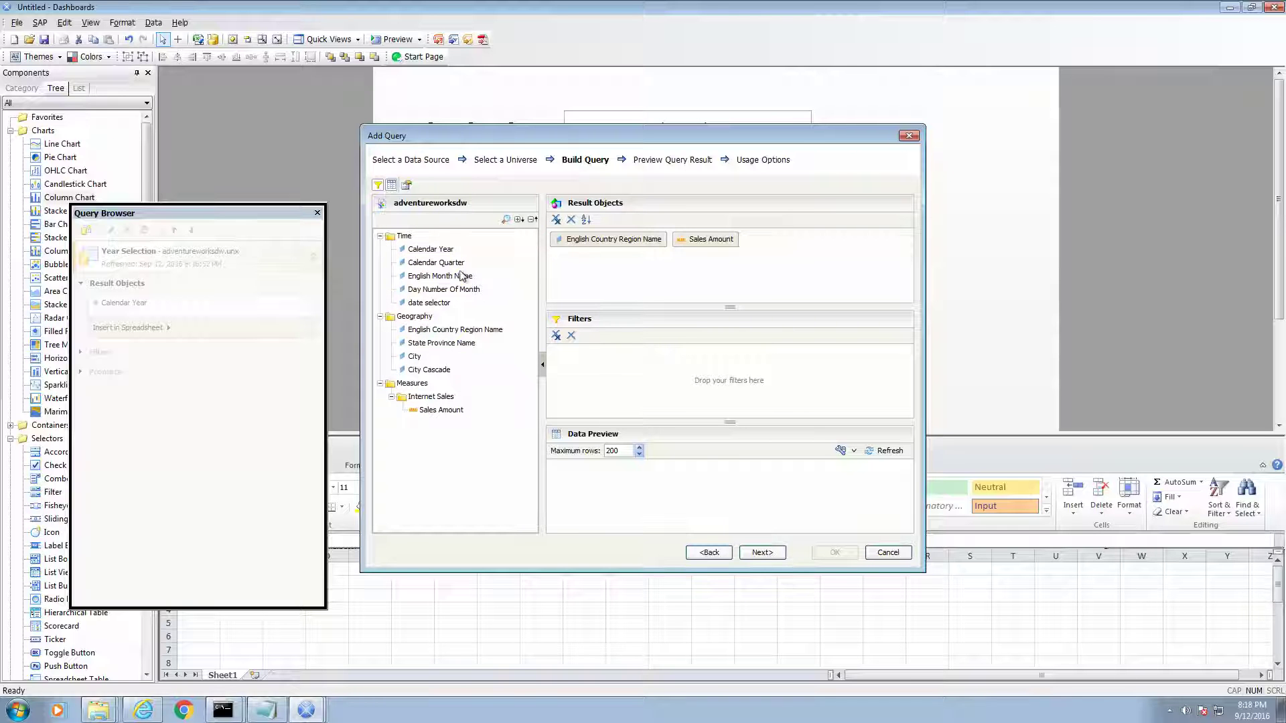
left_click_drag(431, 250, 630, 365)
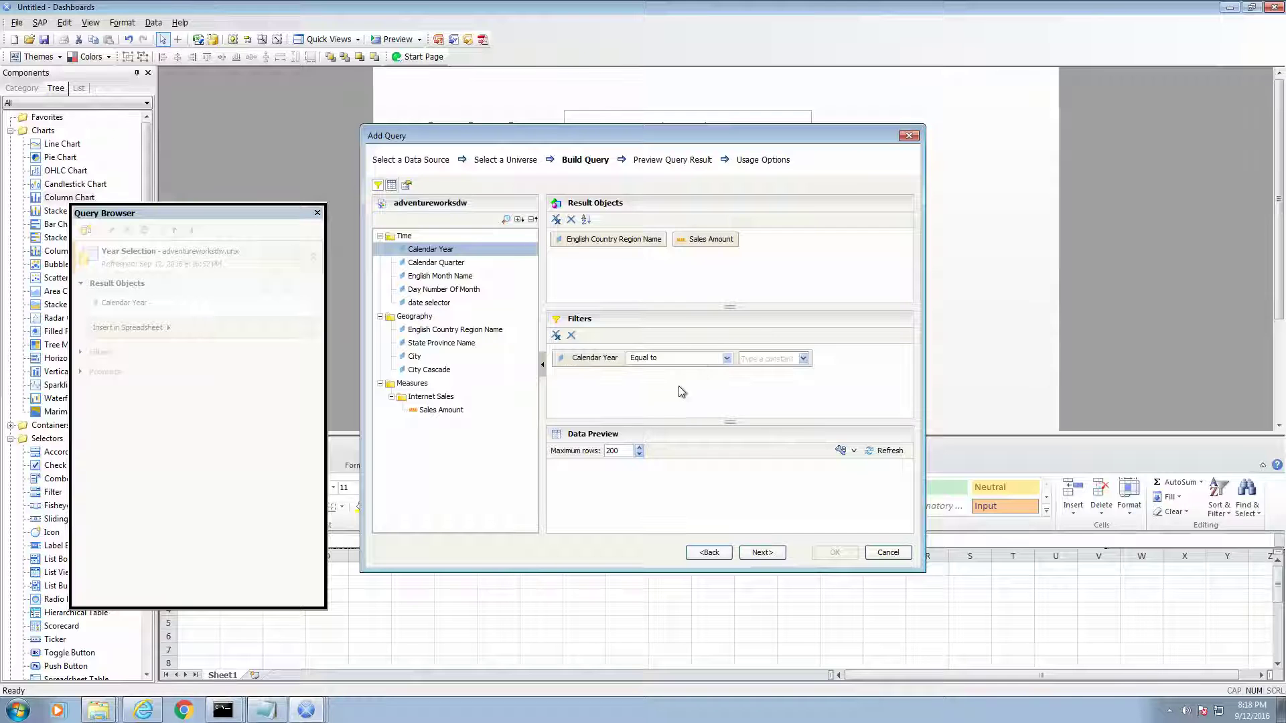
left_click(803, 358)
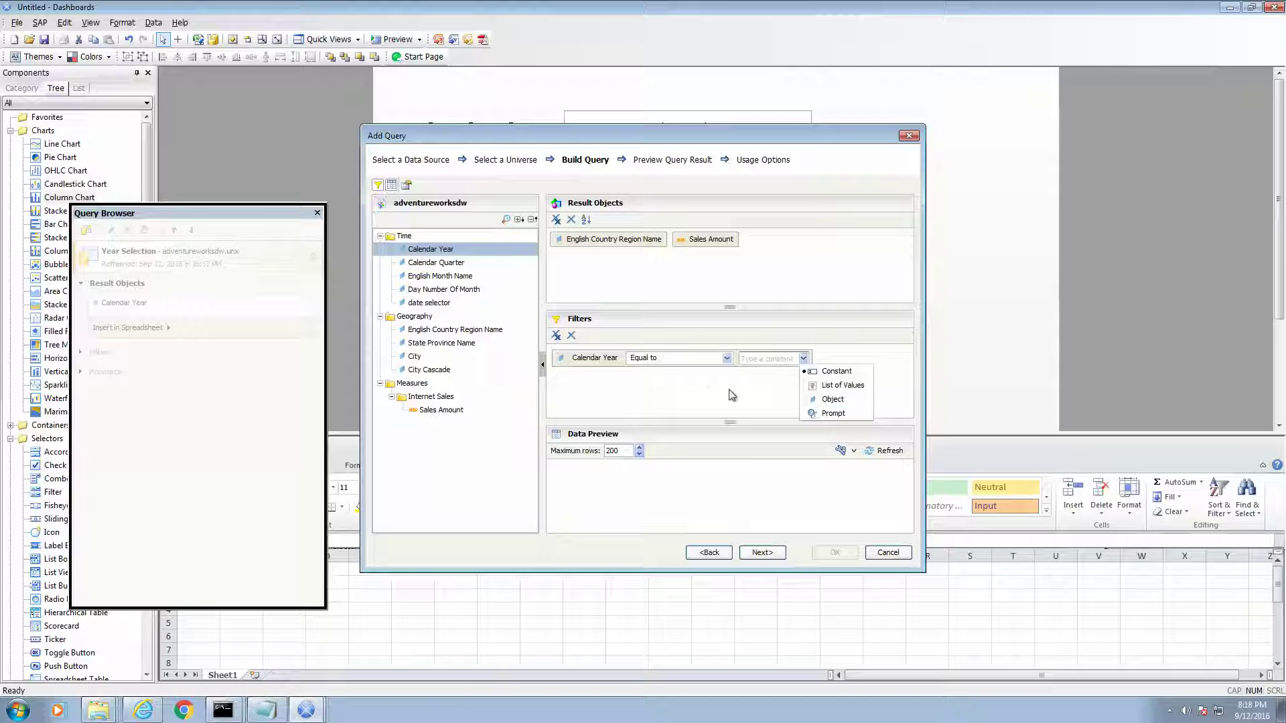
left_click(831, 416)
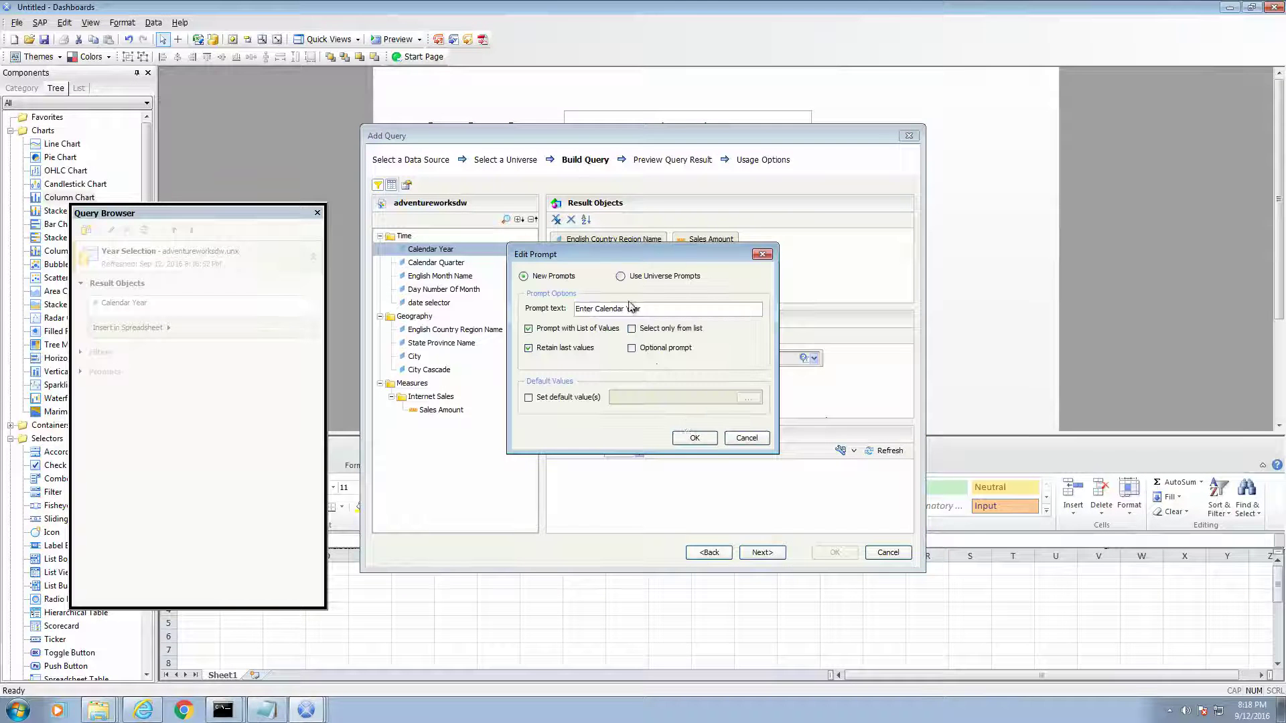
left_click(690, 442)
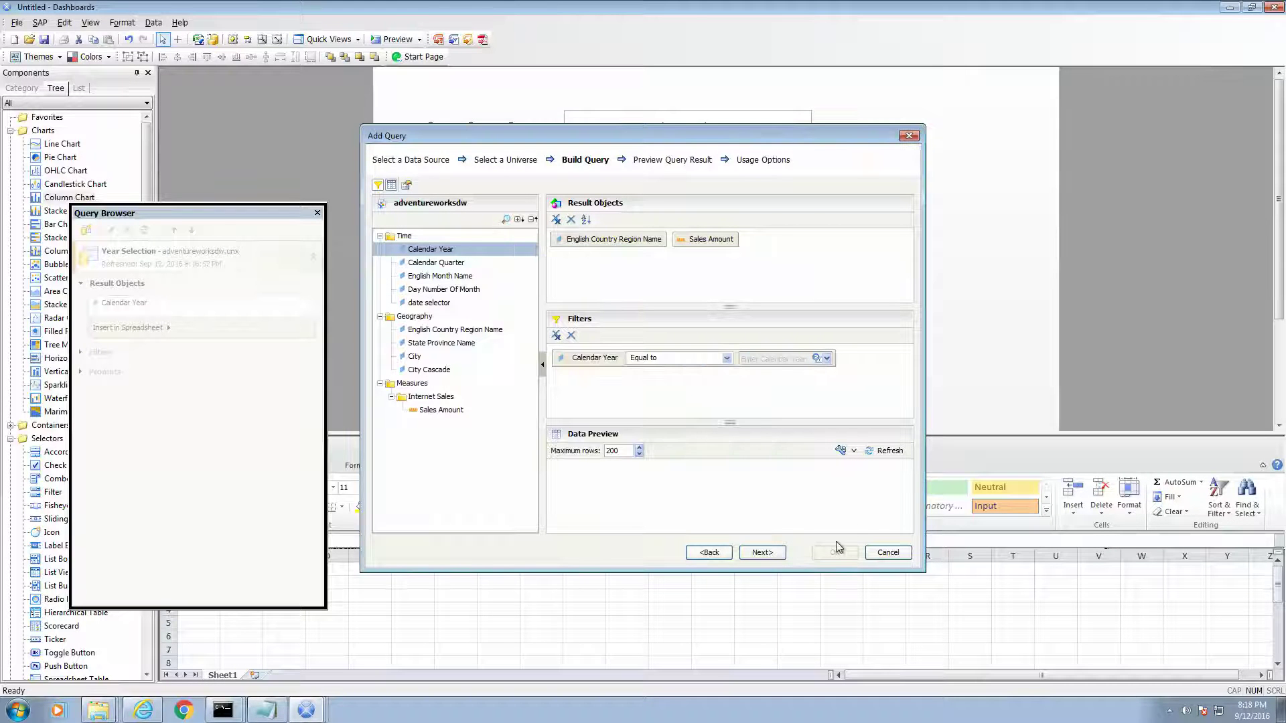
Run the query preview for Calendar Year 2001, then uncheck Refresh Before Components Are Loaded.
left_click(761, 554)
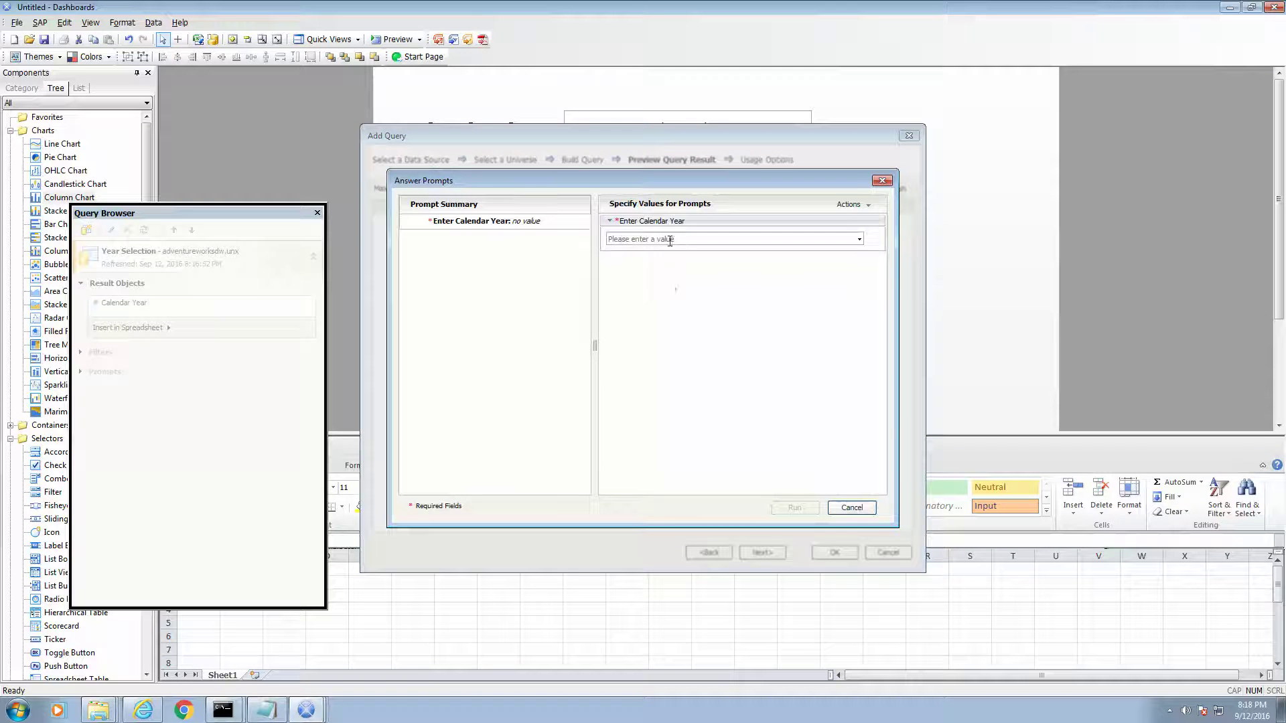
left_click(669, 240)
type("2001")
left_click(795, 507)
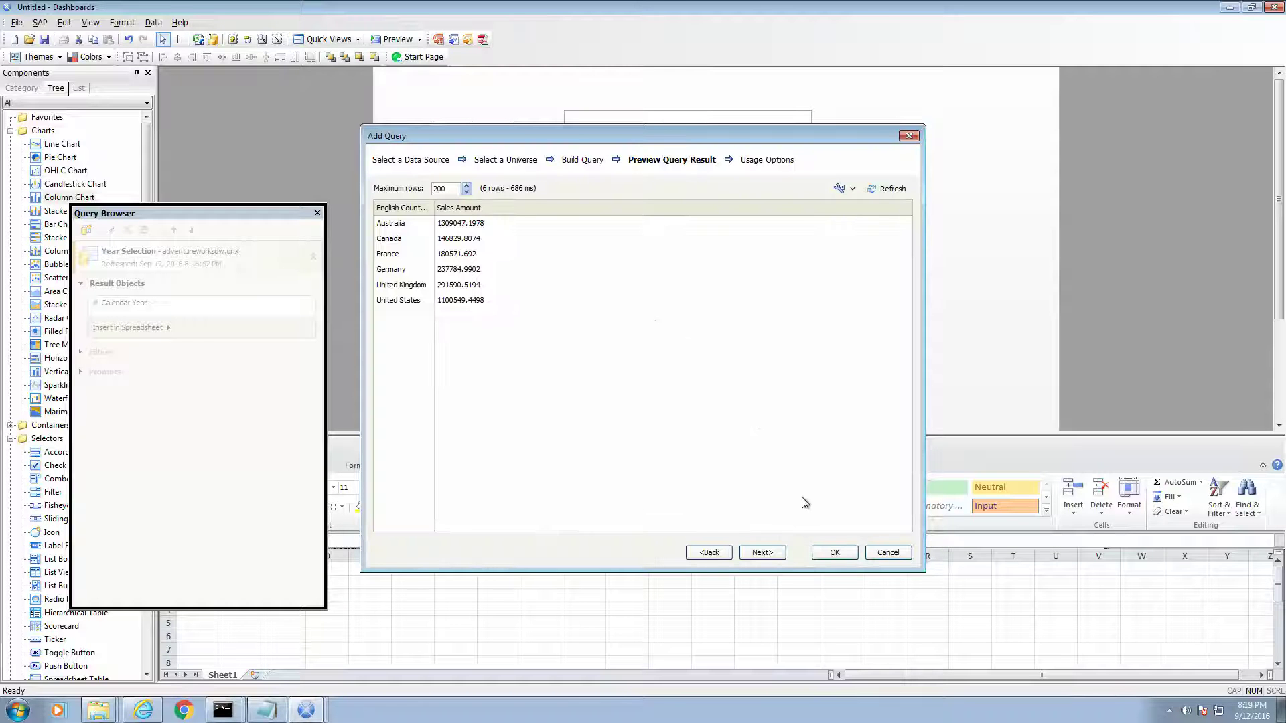
left_click(766, 556)
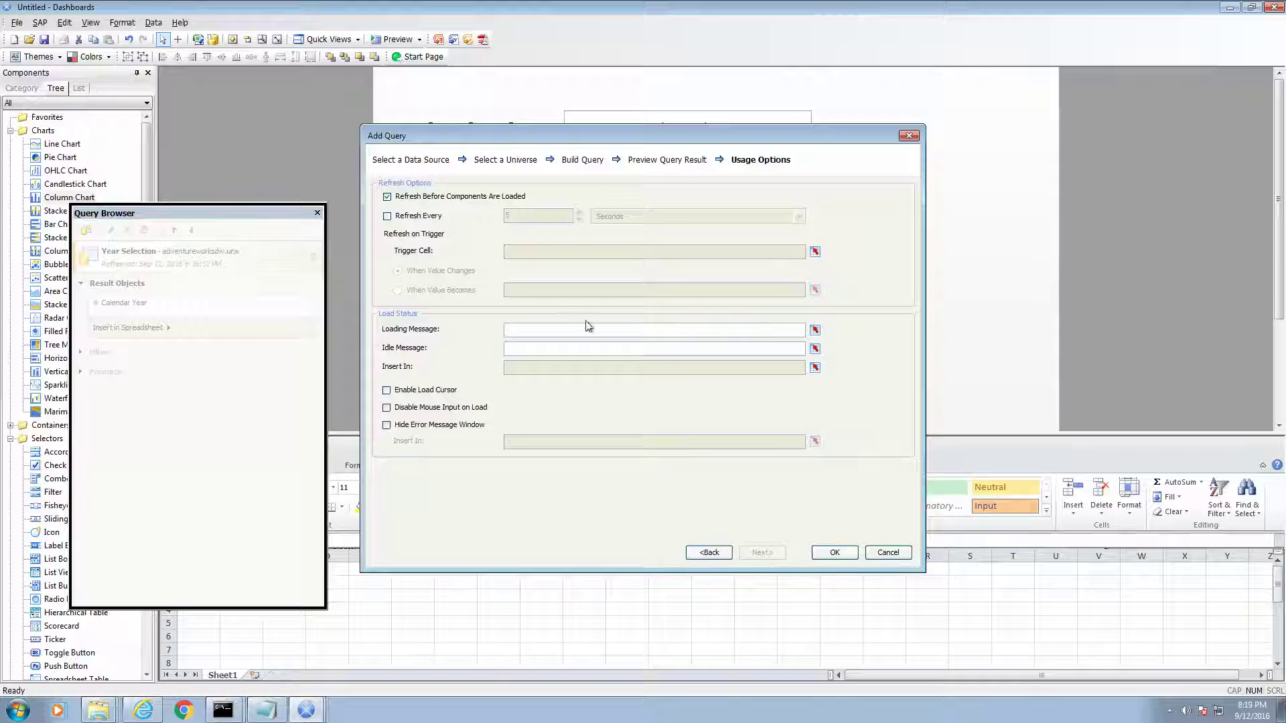
left_click(387, 197)
Confirm the new query, move the Query Browser aside and close it.
left_click(834, 553)
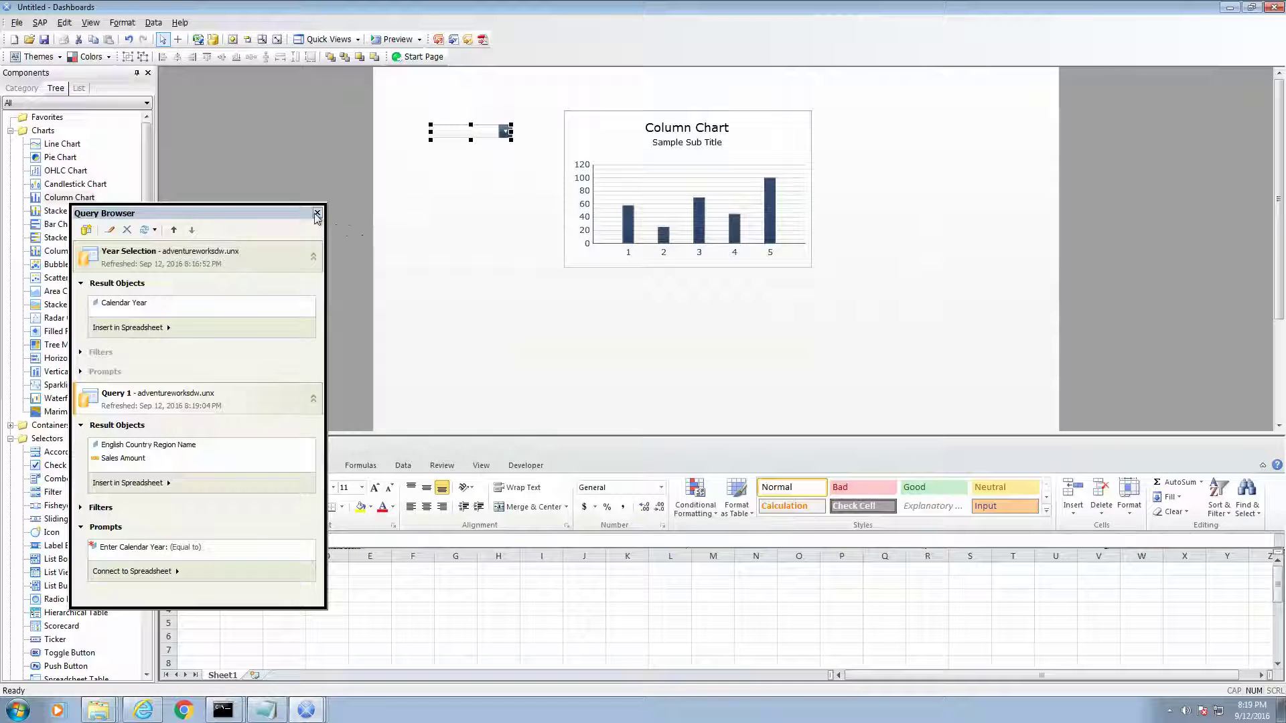
left_click_drag(296, 215, 1043, 145)
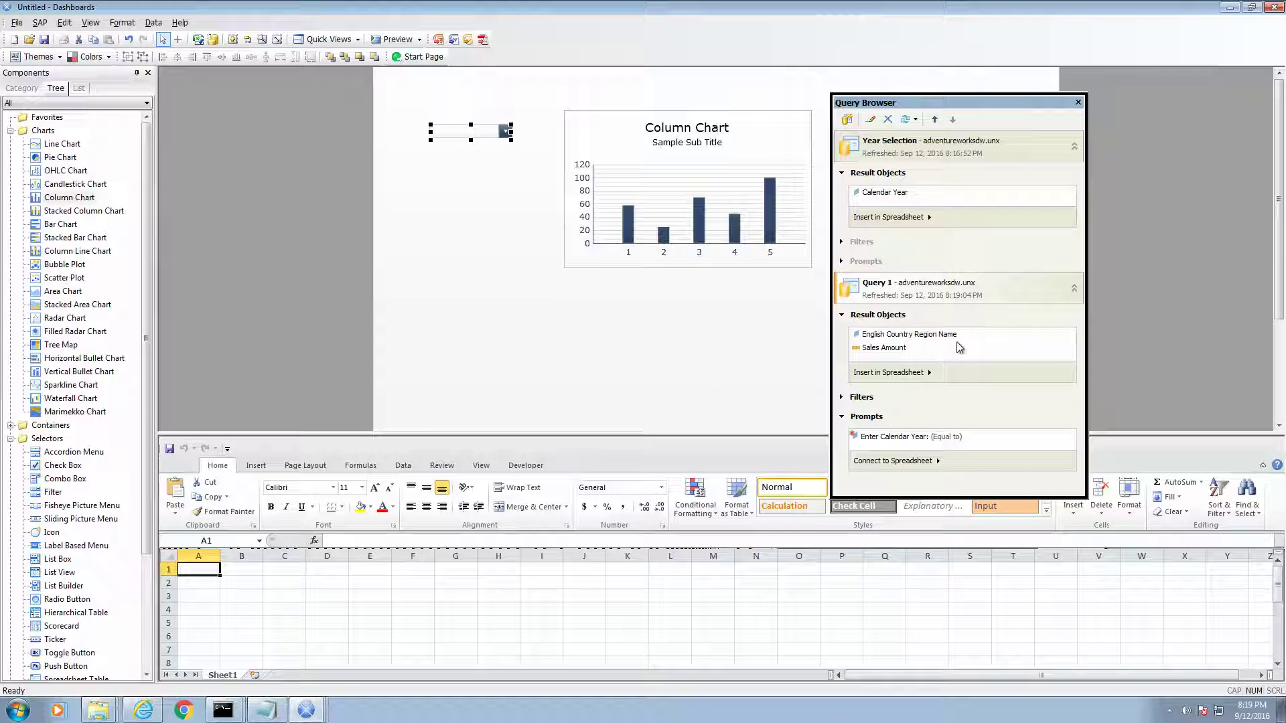
left_click(1078, 102)
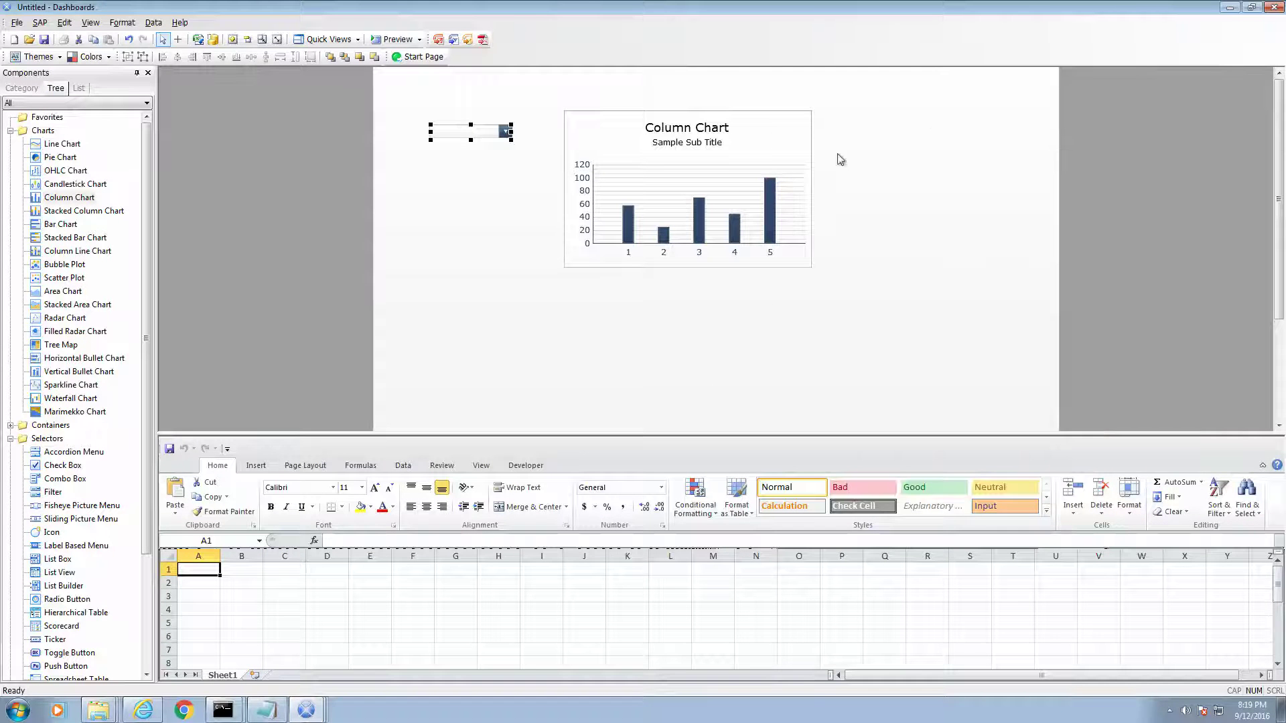
In the column chart's properties, add a series named 'Sales Amount' using By Series.
double_click(722, 175)
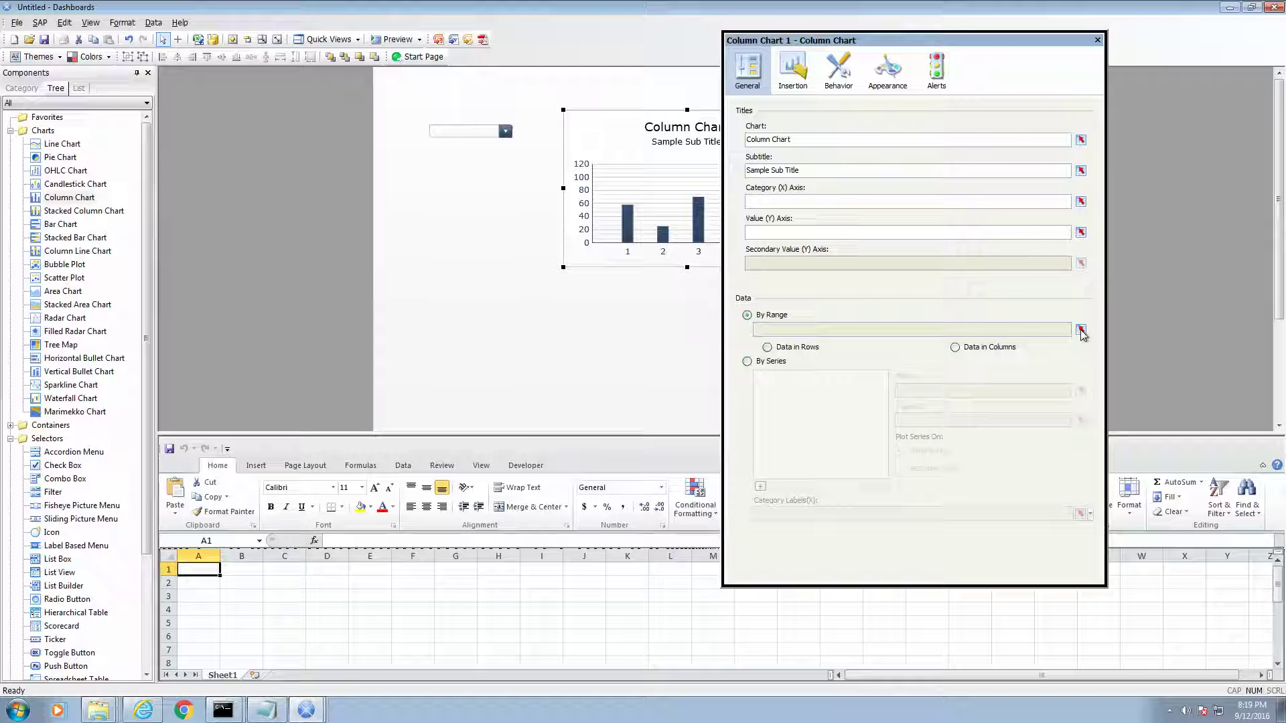
left_click(763, 365)
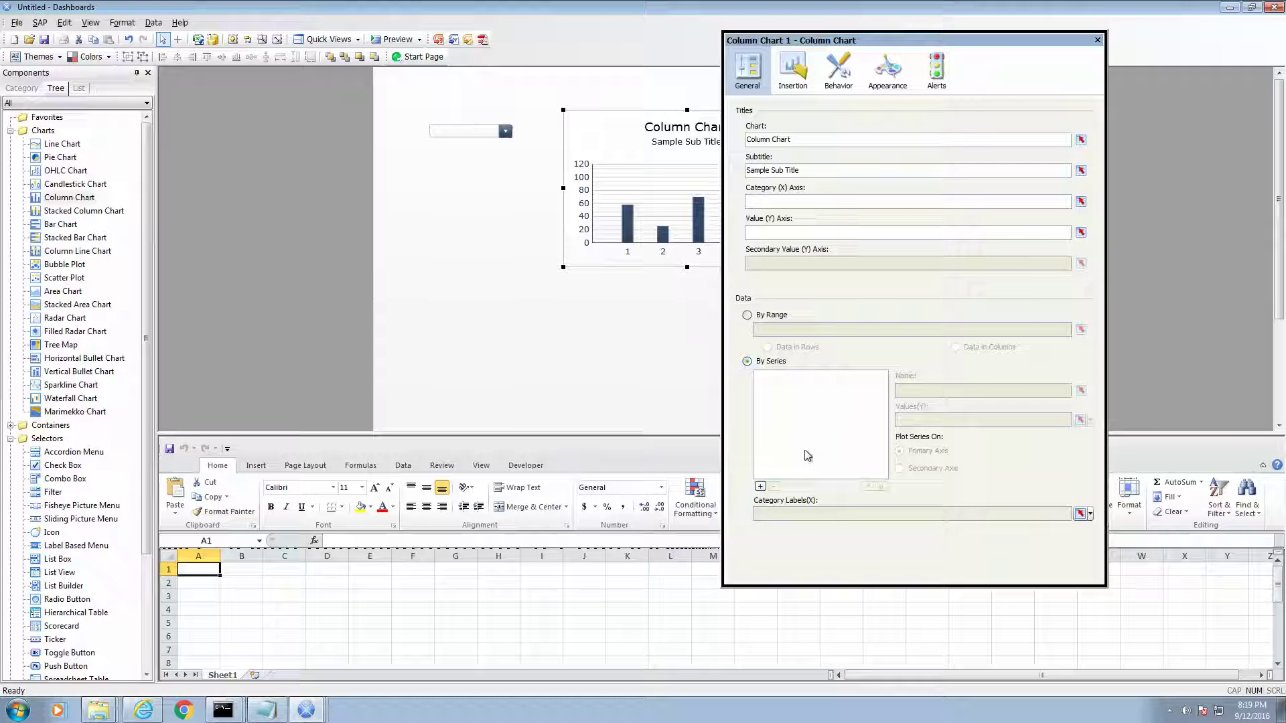
left_click(760, 488)
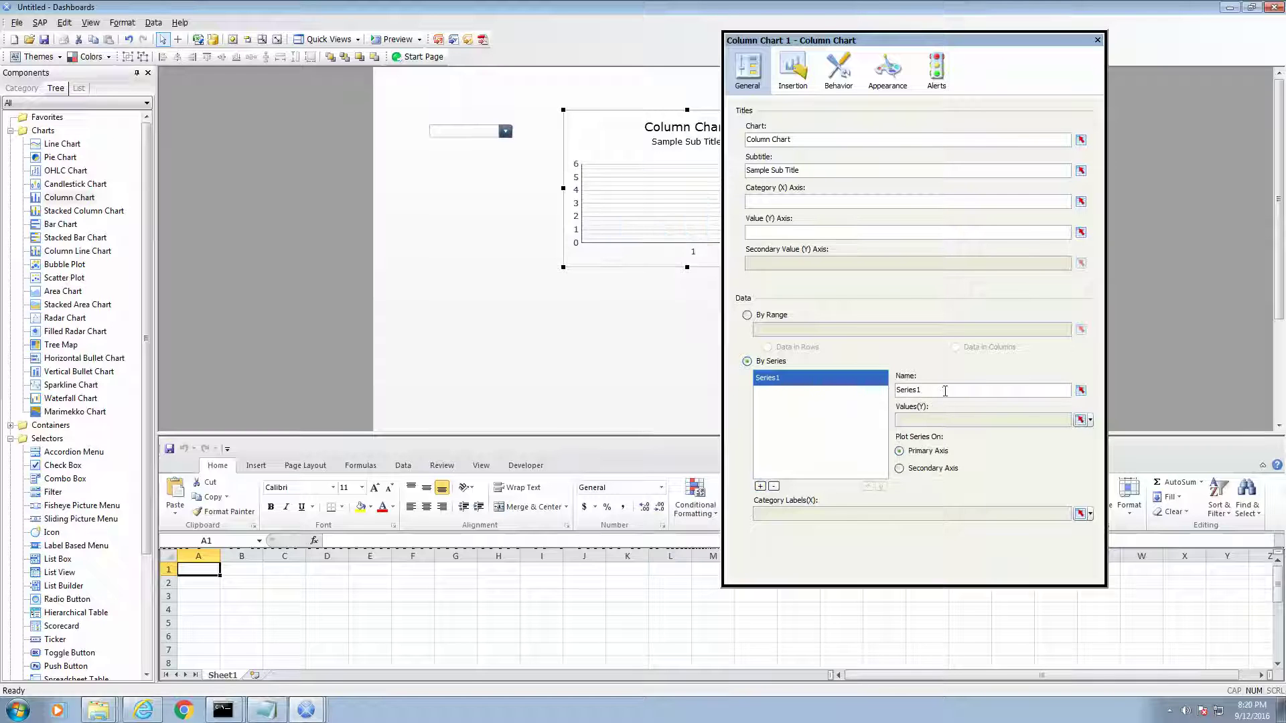
left_click_drag(945, 392, 821, 389)
type("Sales Amount")
Bind the series values to Query 1's Sales Amount.
left_click(1091, 420)
left_click(1066, 447)
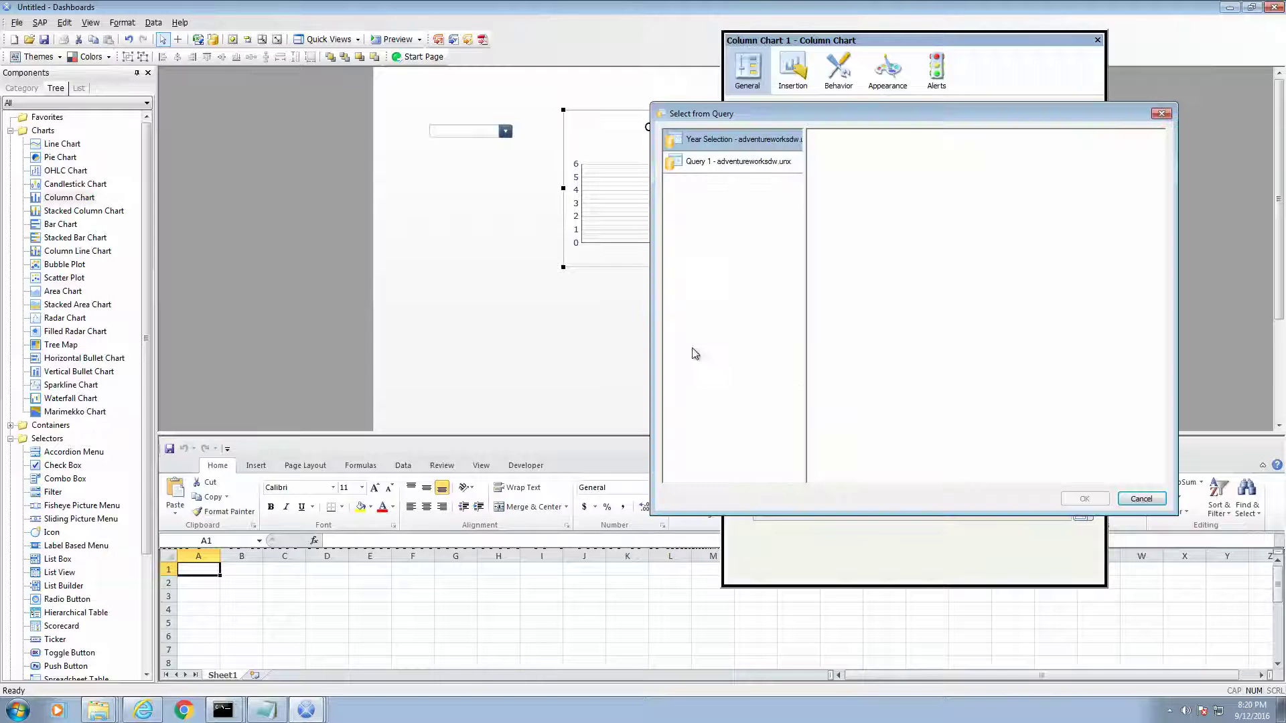
left_click(698, 168)
left_click(879, 171)
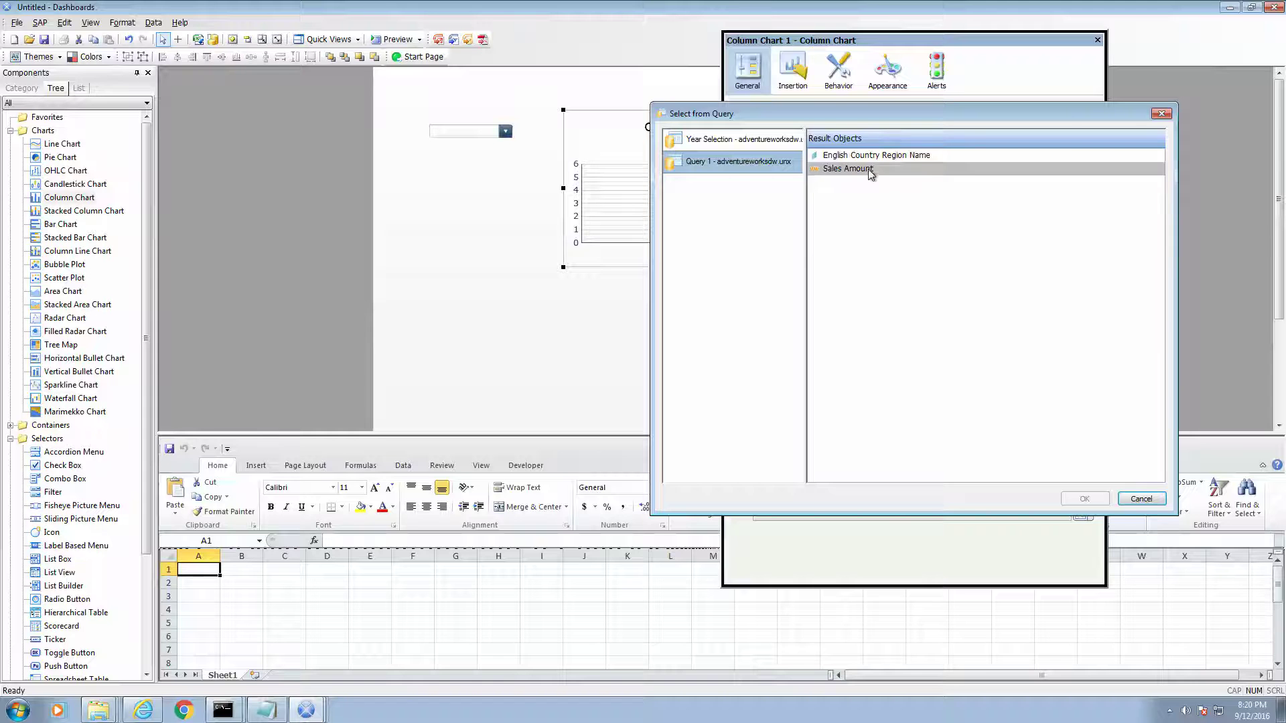
left_click(1075, 499)
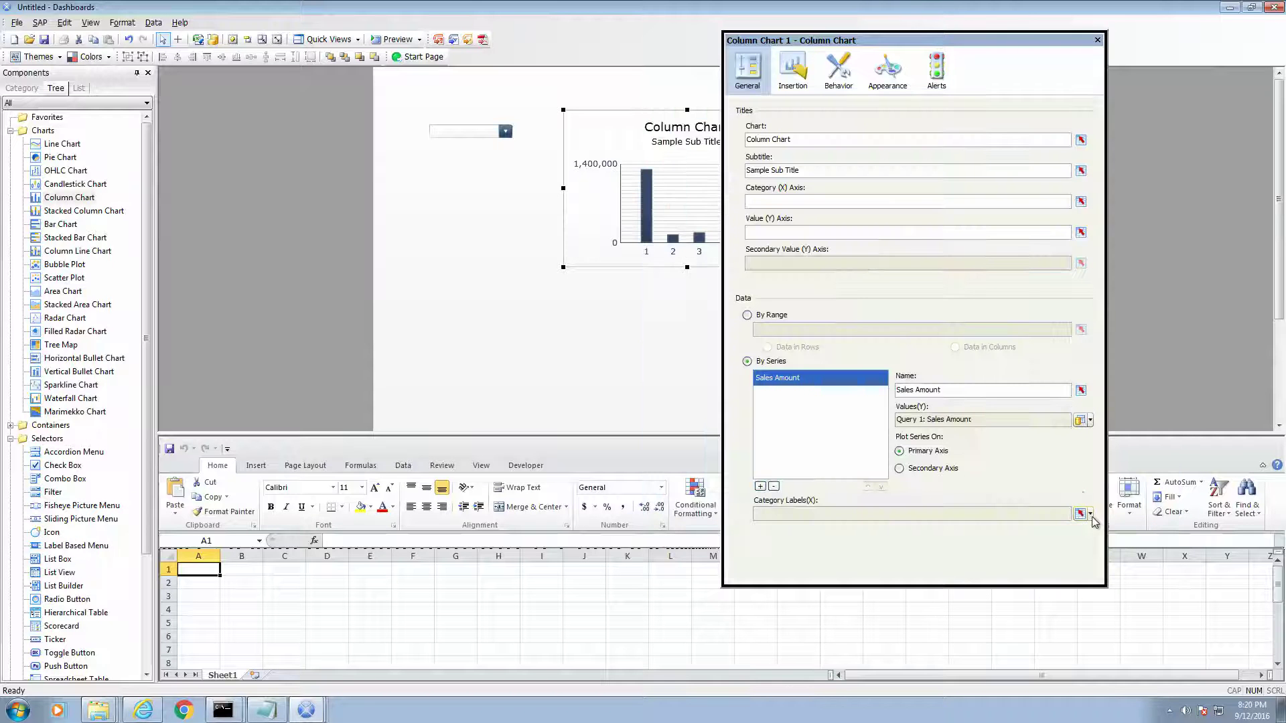
Bind the category labels to Query 1's English Country Region Name and close properties.
left_click(1091, 514)
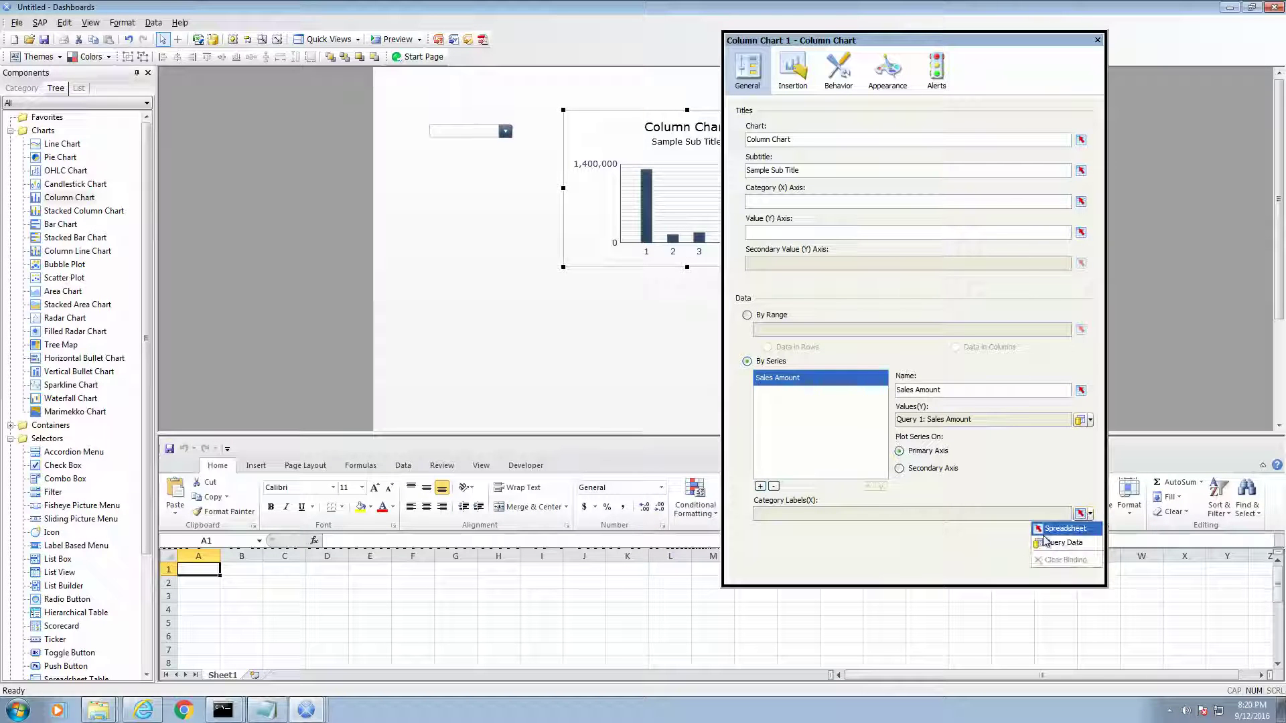
left_click(1062, 539)
left_click(714, 164)
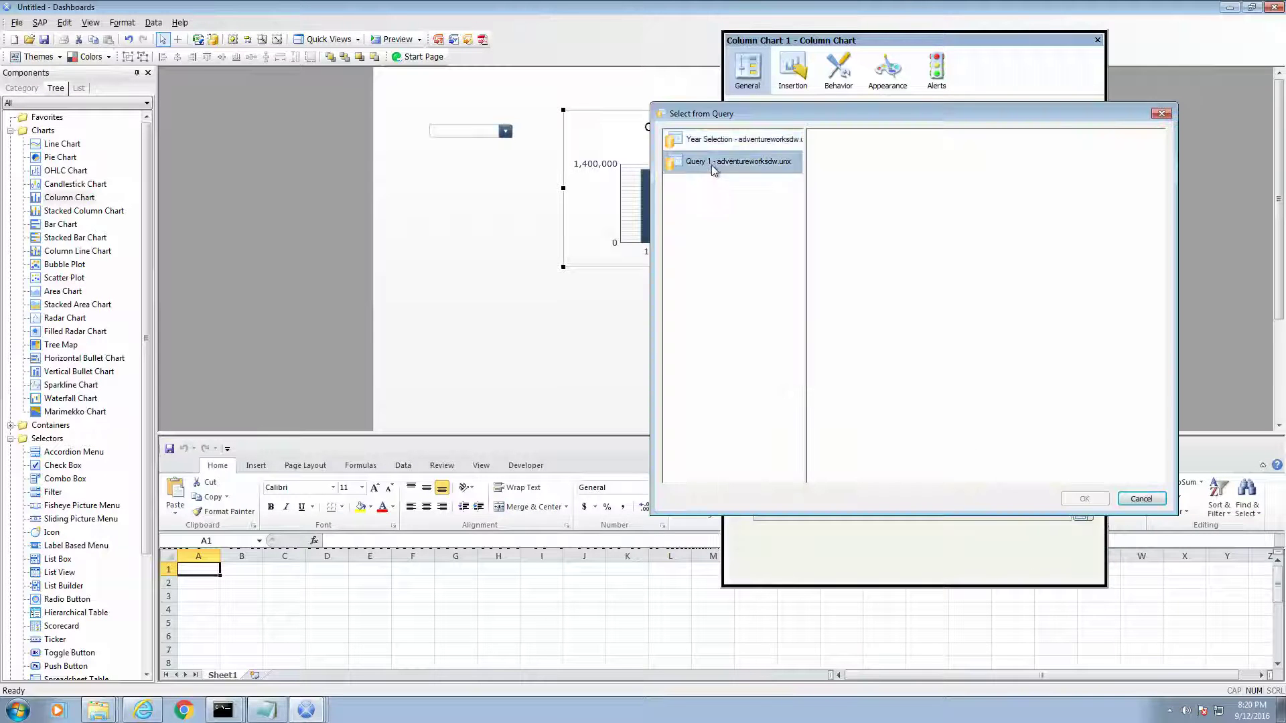
left_click(866, 158)
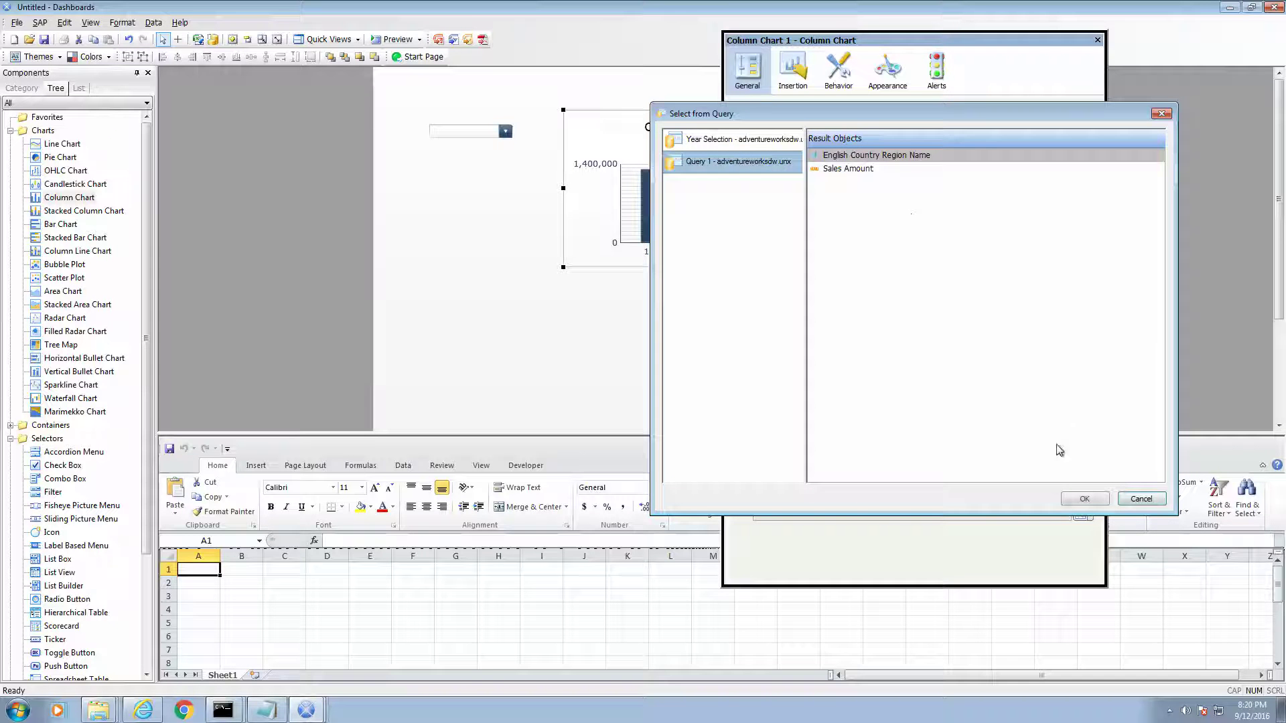
left_click(1085, 499)
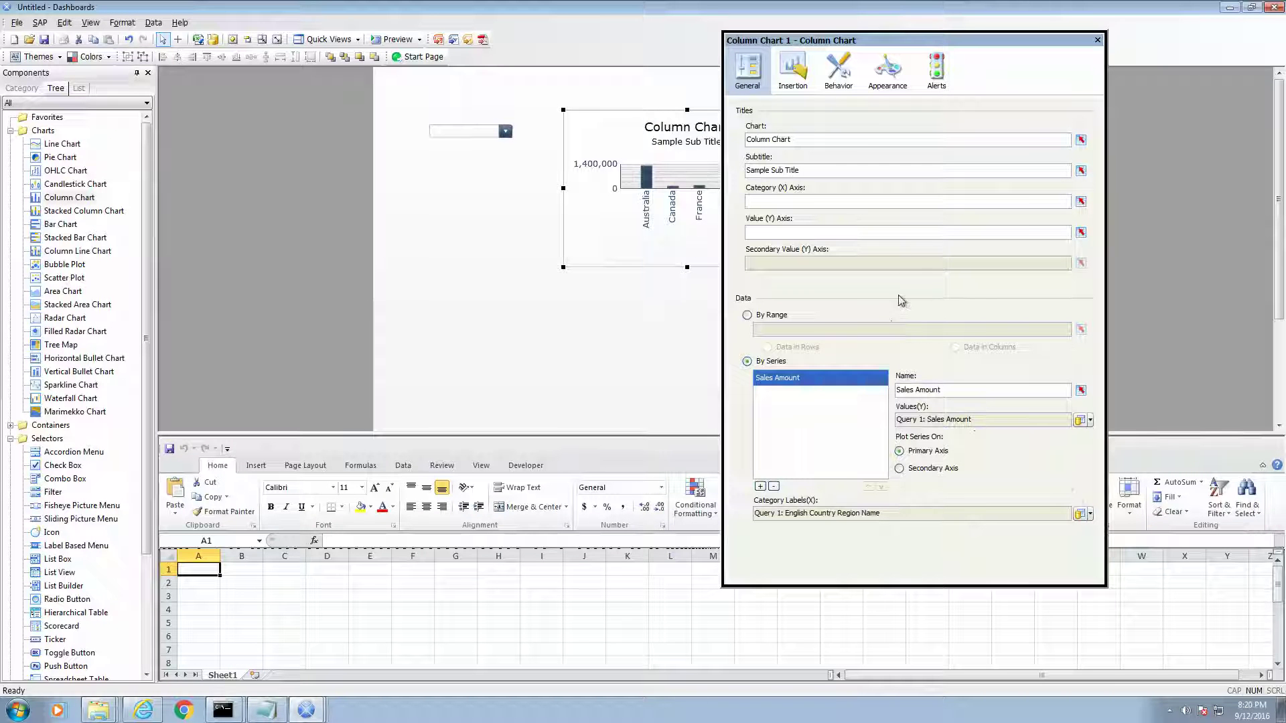
left_click(1098, 40)
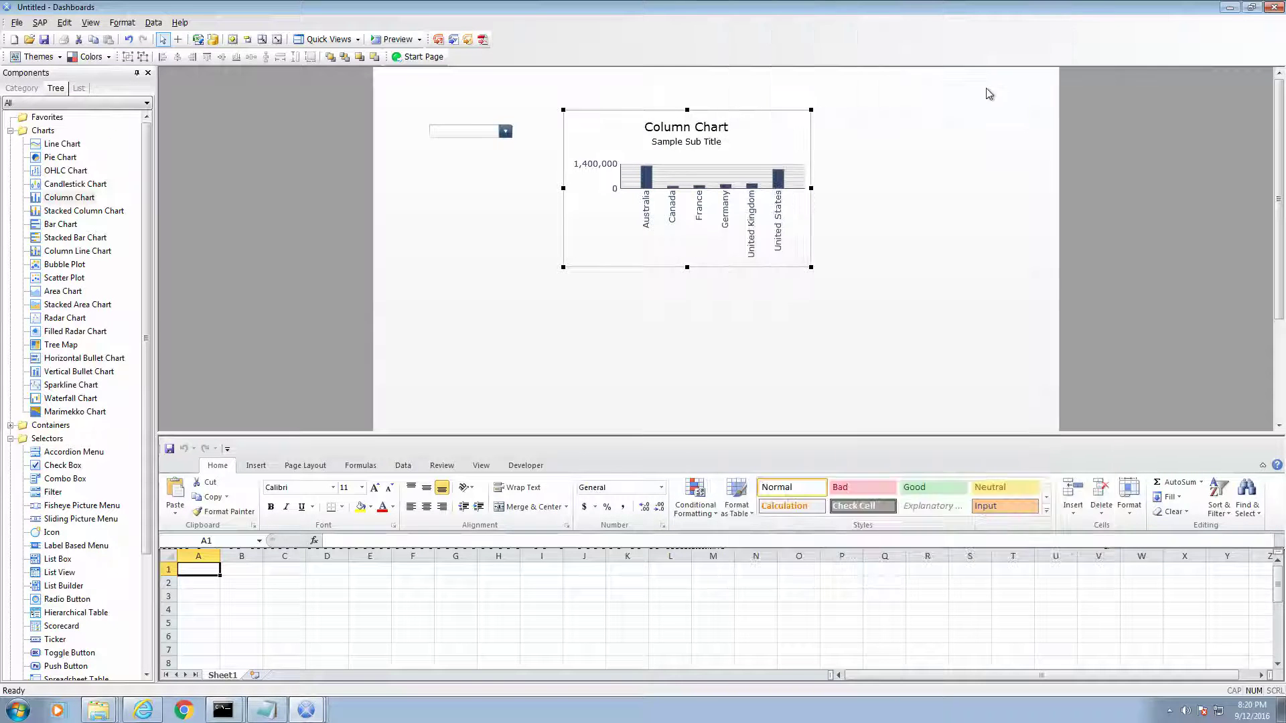
Drag the column chart's corner down and right to enlarge it.
left_click_drag(811, 268, 862, 338)
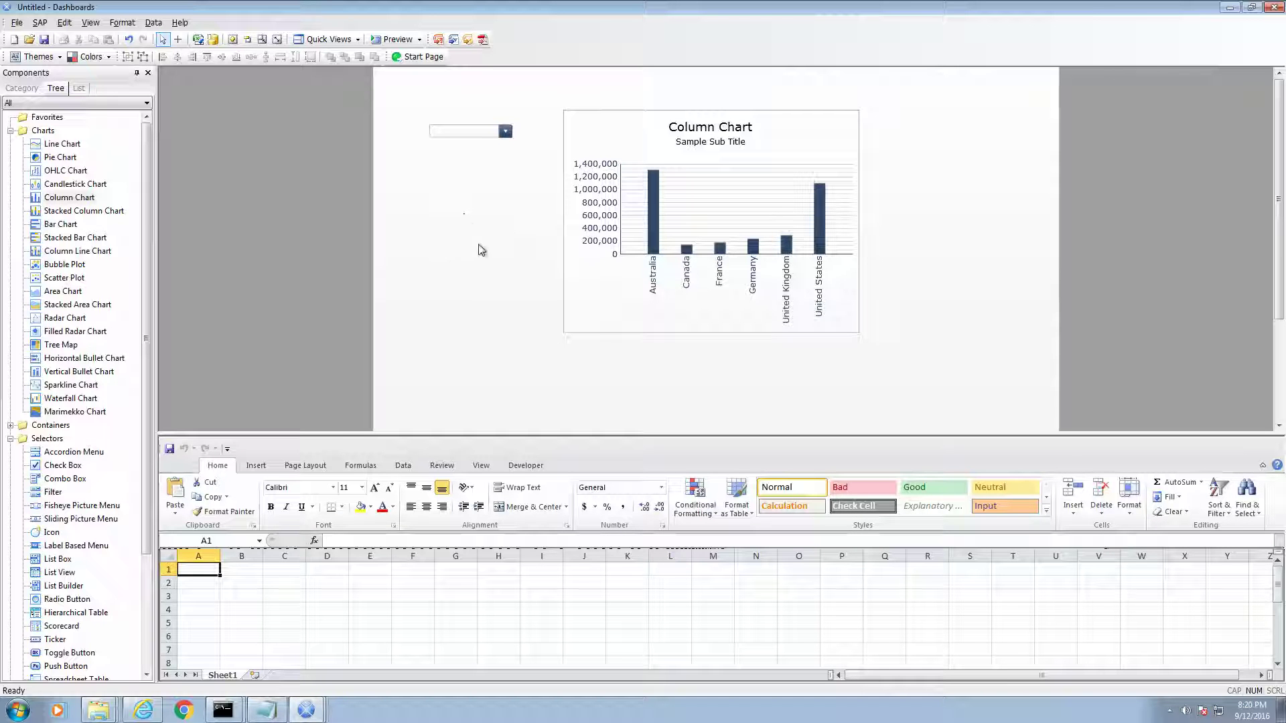
Name the combo box's data insertion 'Year Prompt' and set its insertion type to Label.
double_click(446, 133)
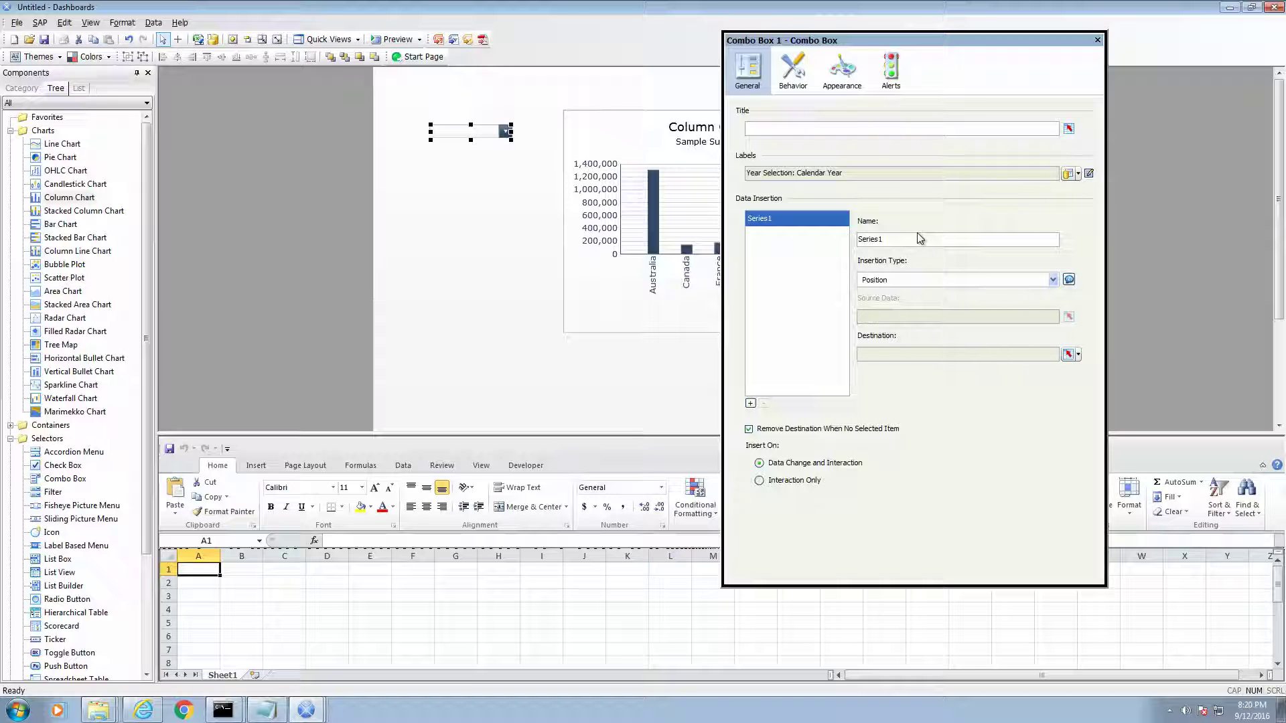
double_click(897, 240)
type("Year Prompt")
key("Return")
left_click(920, 281)
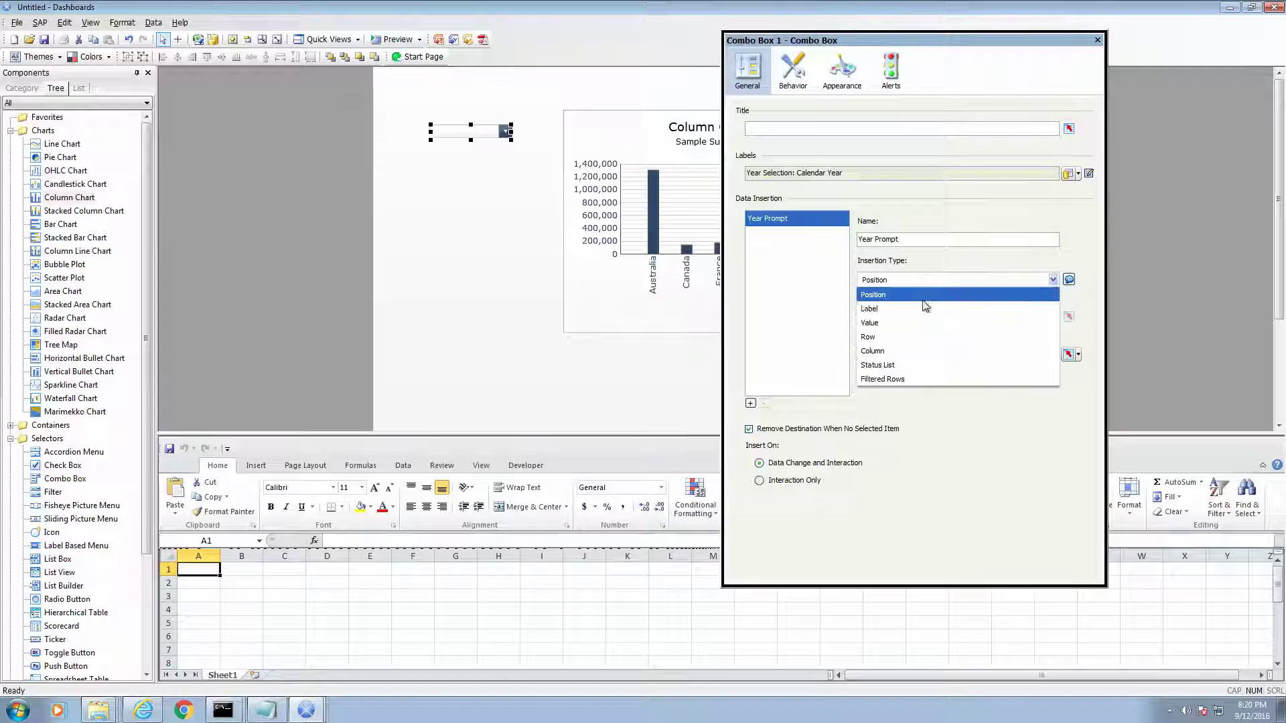
left_click(919, 311)
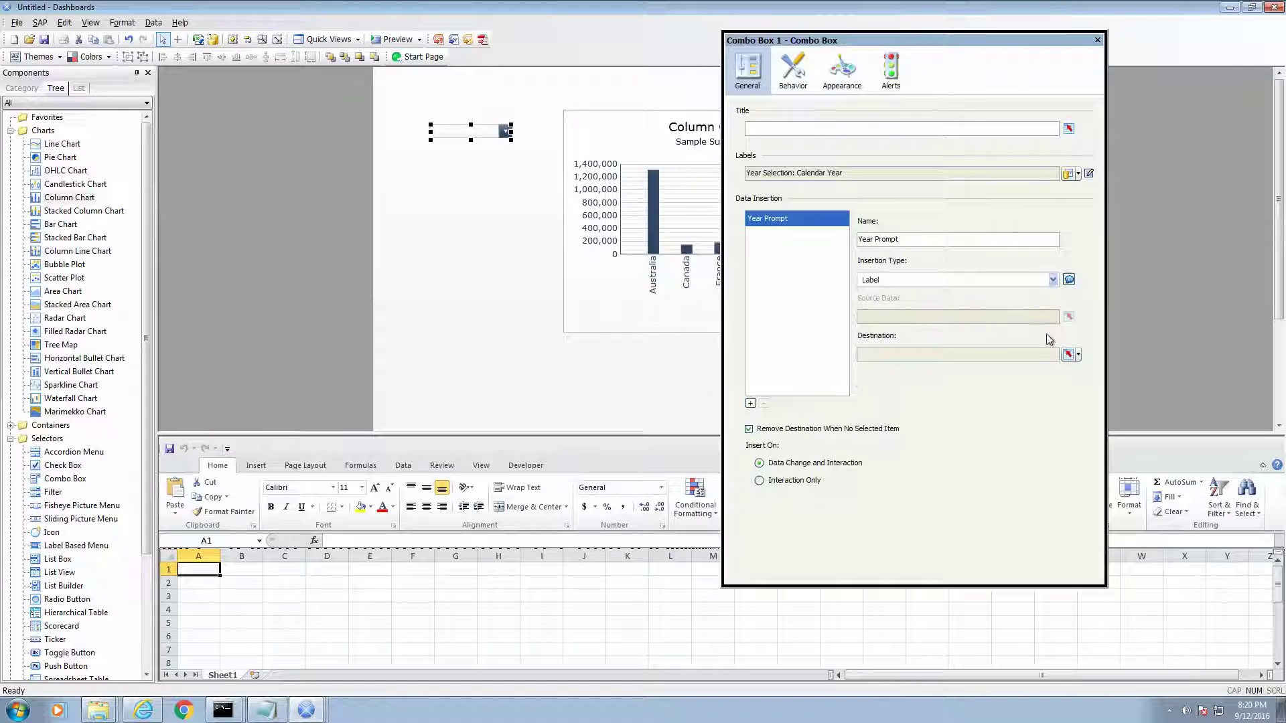
Bind the insertion destination to Query 1's Enter Calendar Year prompt and close properties.
left_click(1080, 356)
left_click(1055, 380)
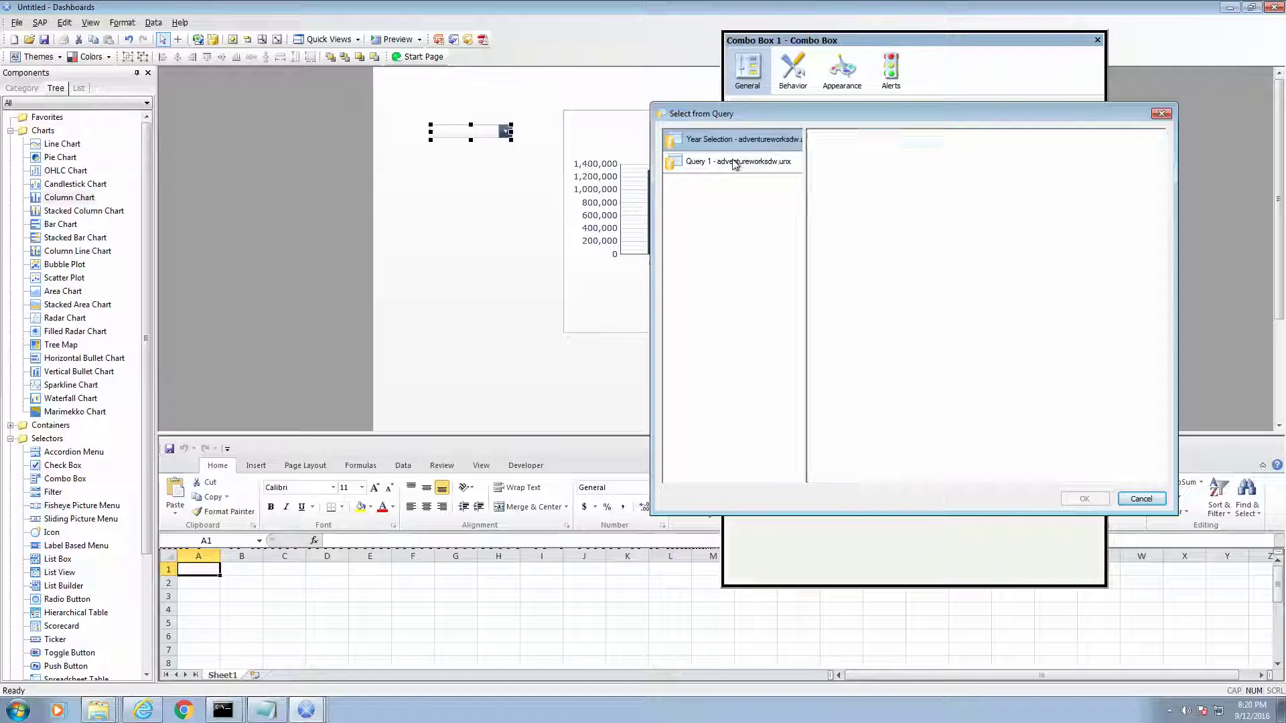
left_click(735, 163)
left_click(869, 159)
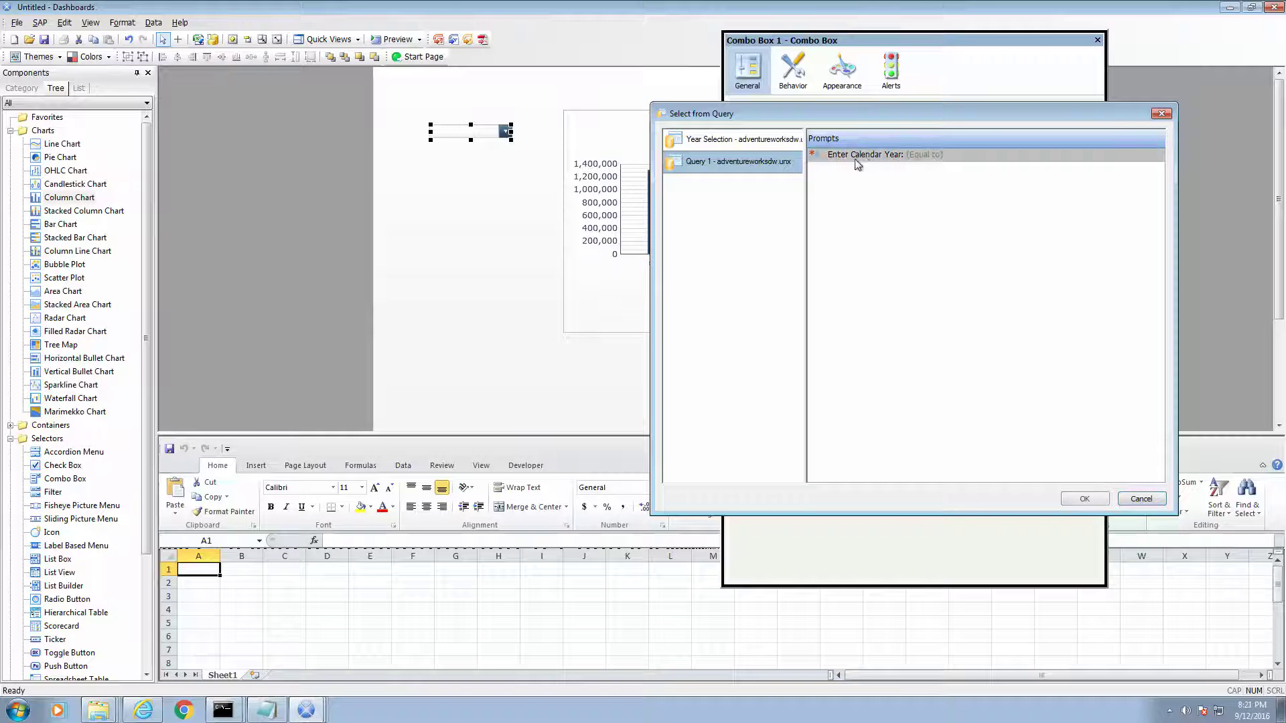
left_click(1070, 499)
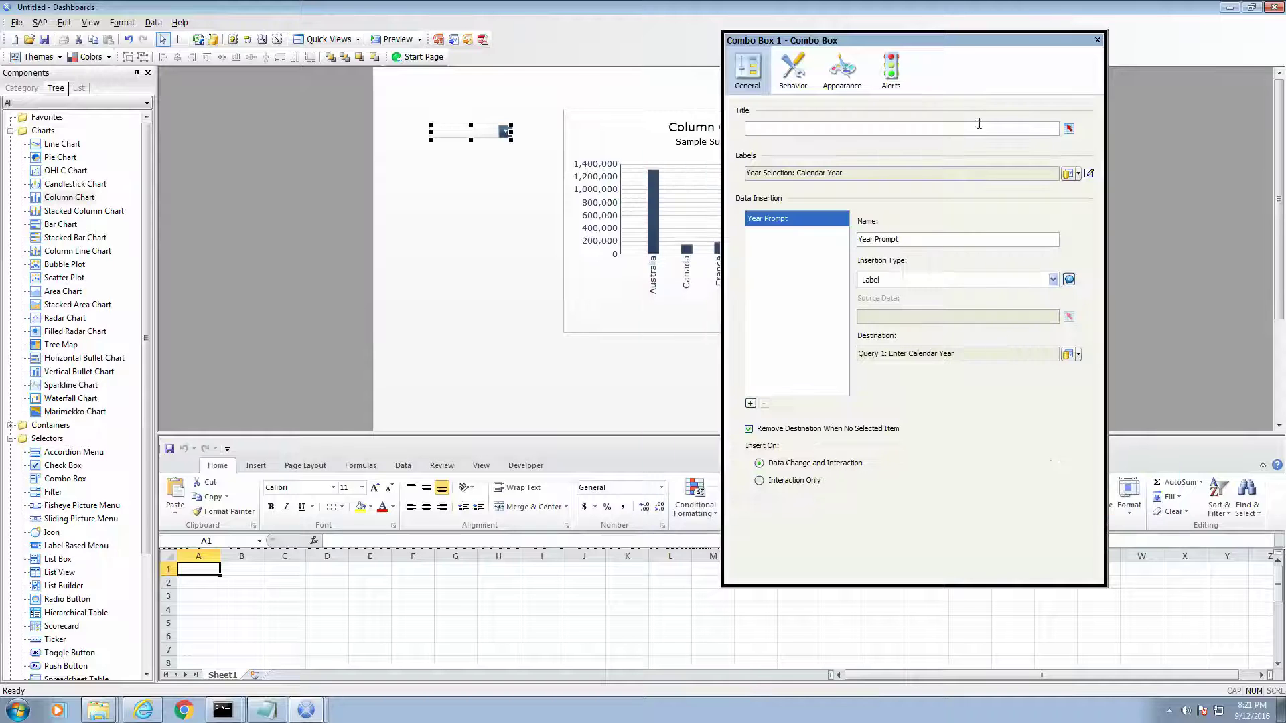
left_click(1099, 41)
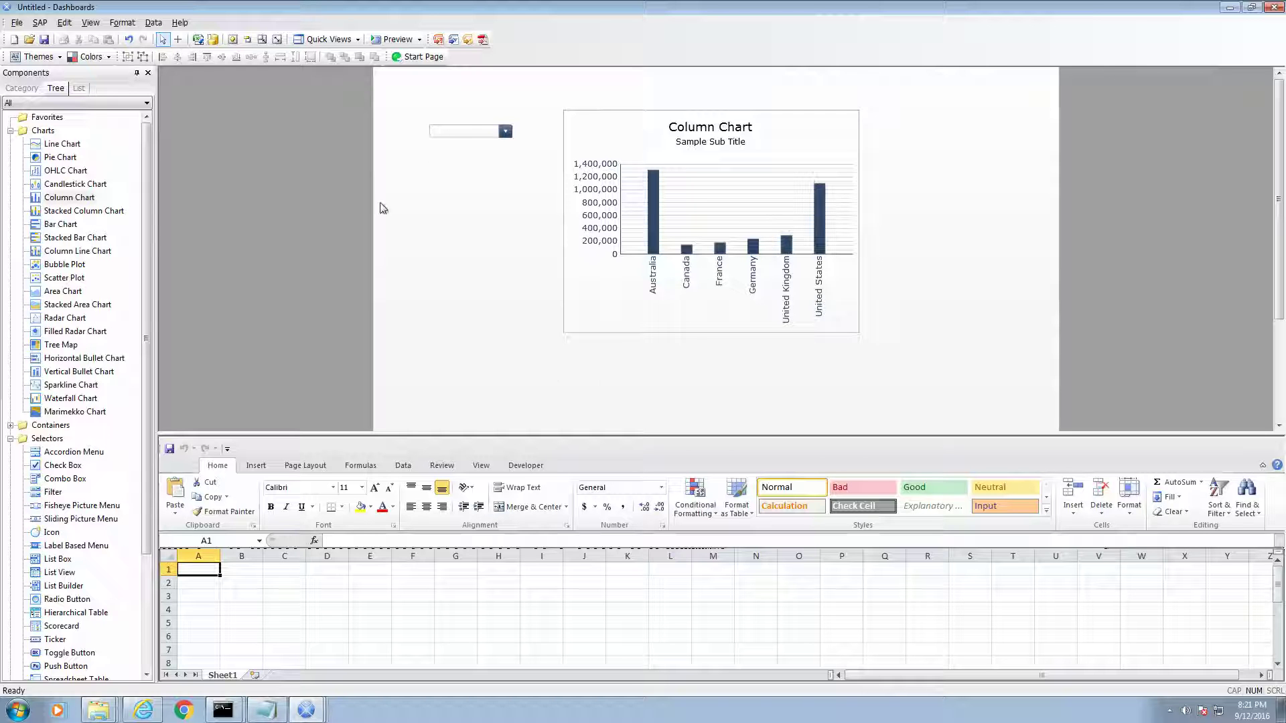
Rename the worksheet Sheet1 to 'Control Sheet'.
left_click(641, 177)
left_click(503, 130)
mouse_move(229, 567)
left_mouse_down()
mouse_move(264, 568)
mouse_move(222, 568)
left_mouse_up()
double_click(223, 675)
type("Con")
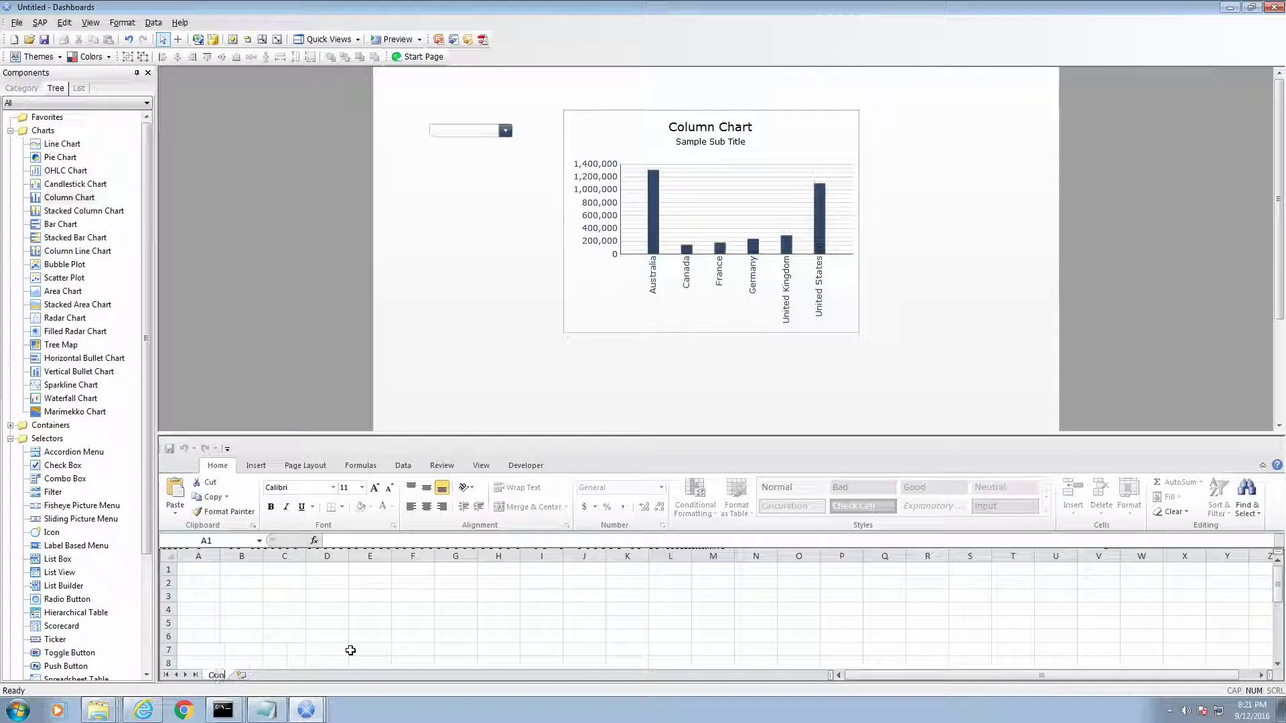
type("trol Sheet")
key("Return")
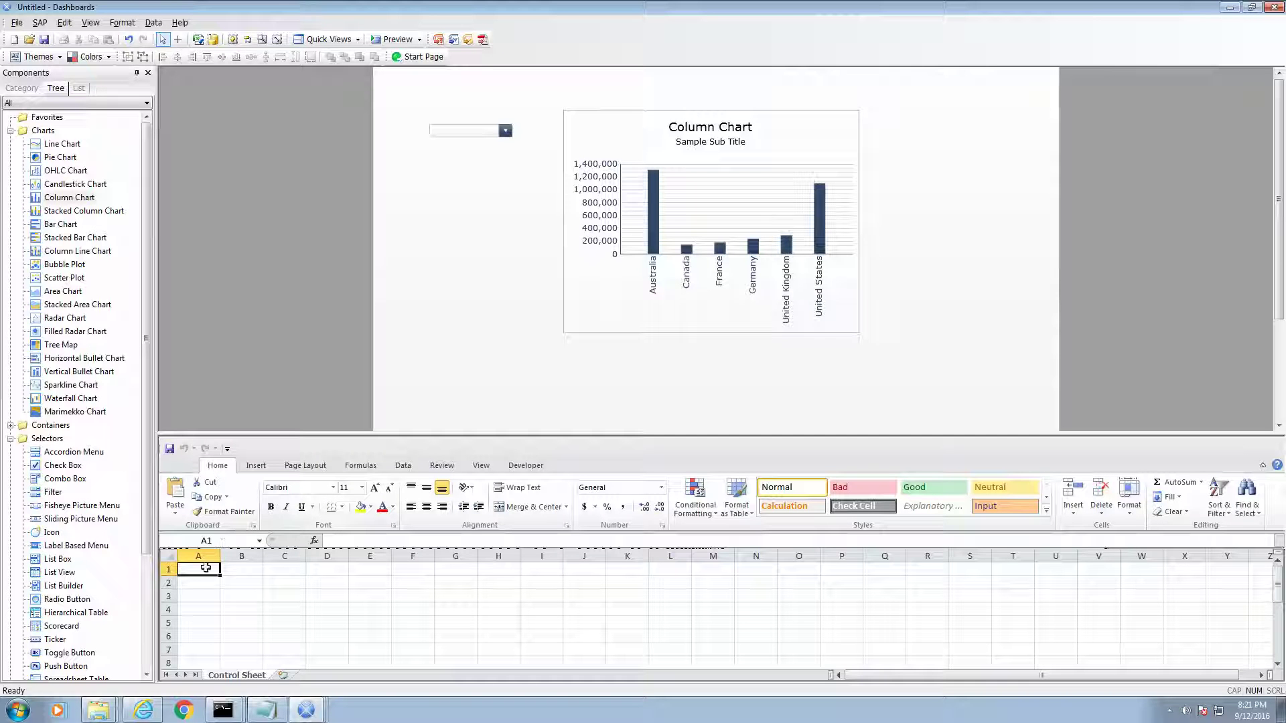
Enter 'Year Selection' in A1 and fill cell A2 yellow.
type("Year")
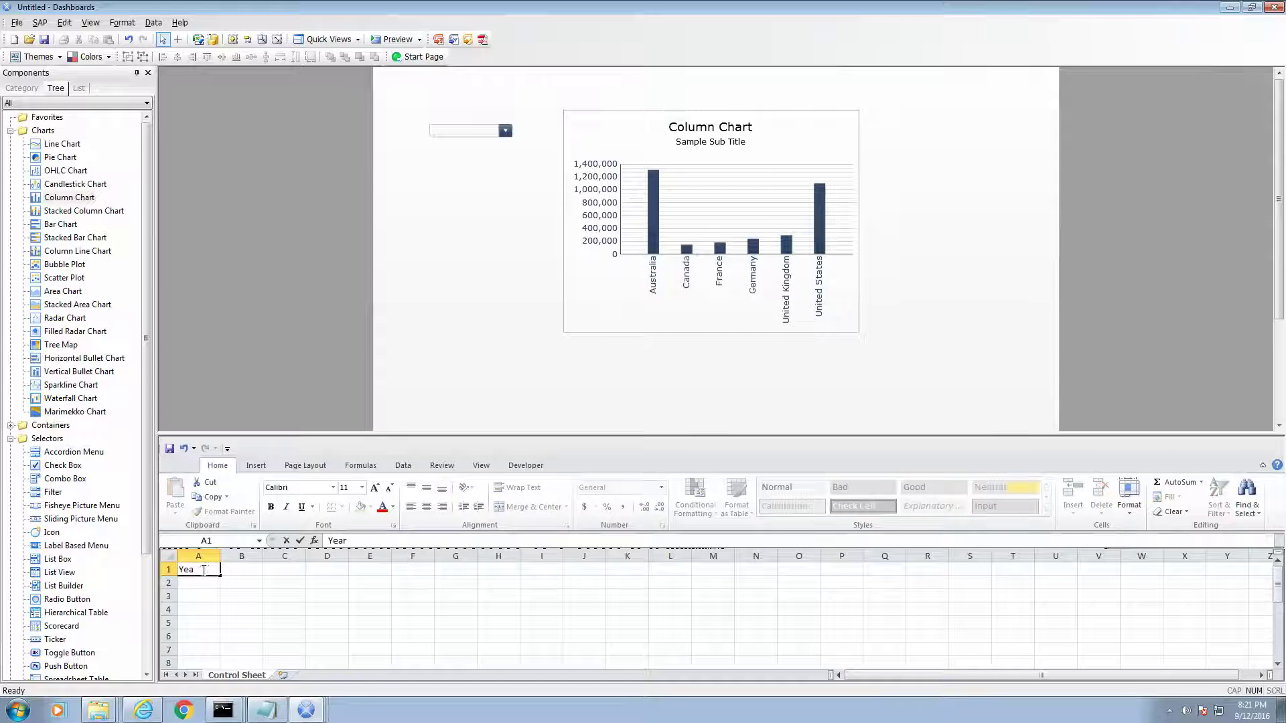
type(" Sle")
type("election")
key("Return")
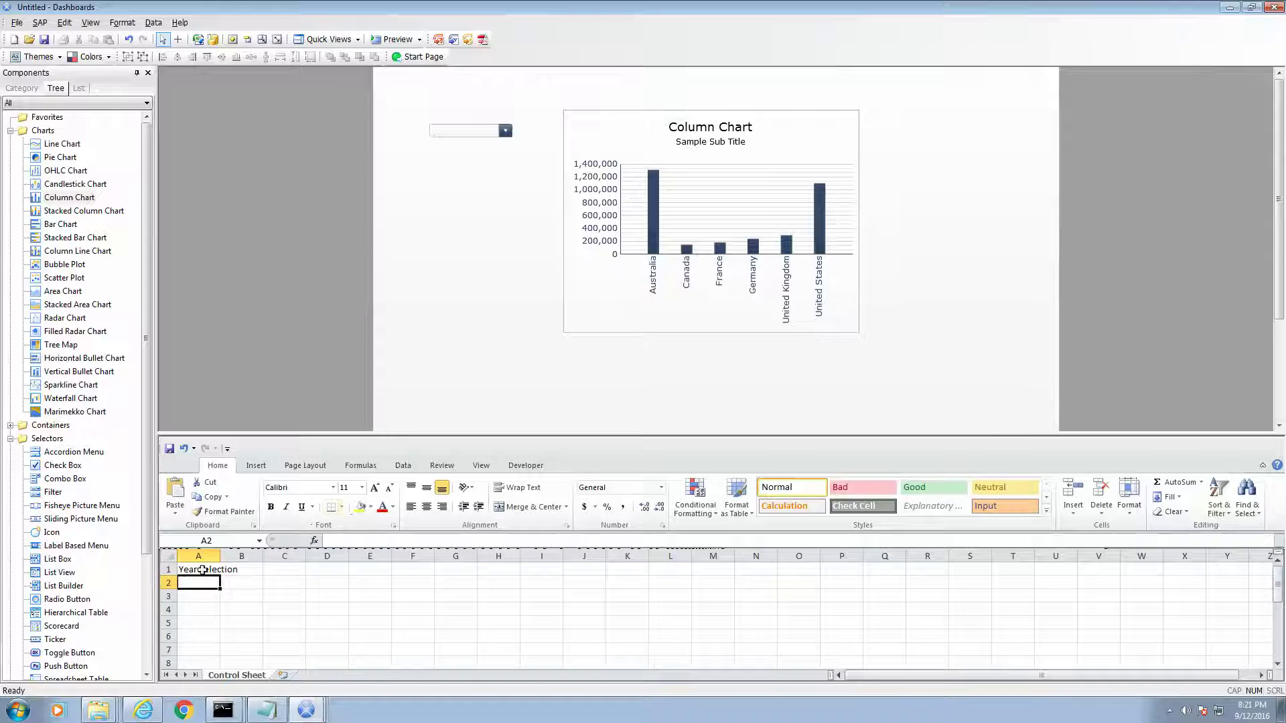
left_click(360, 507)
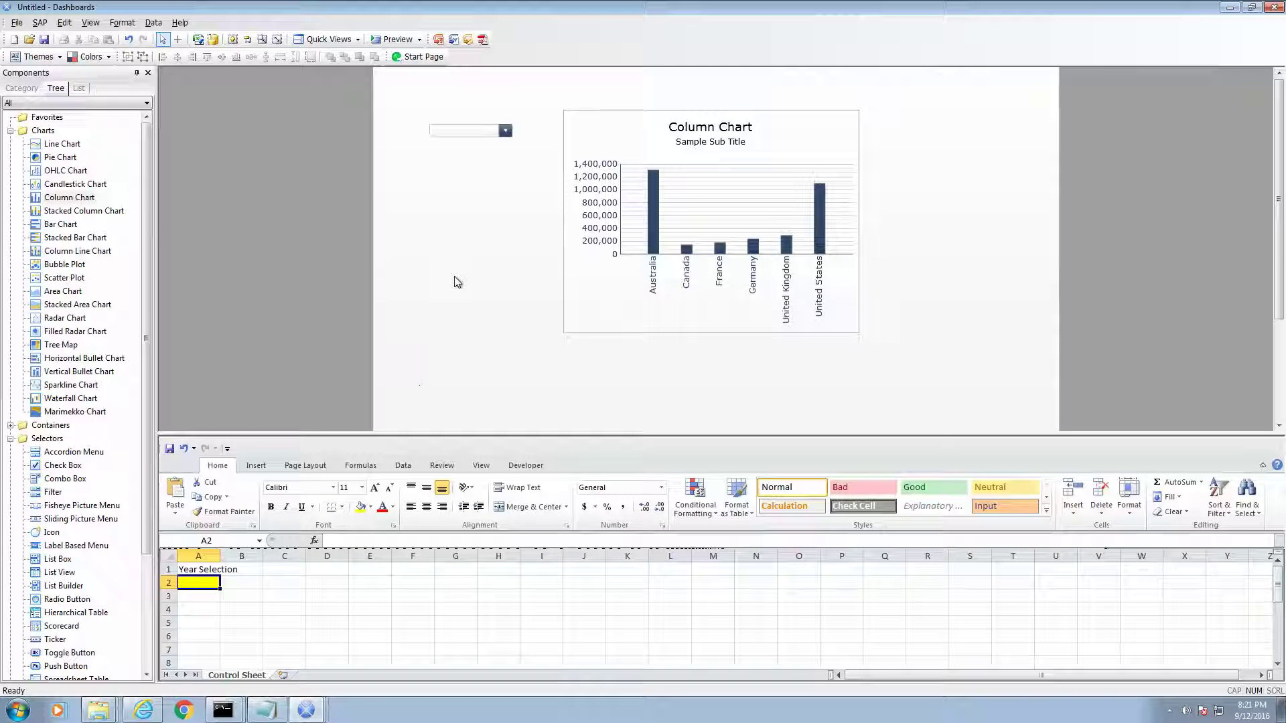
Add a combo box insertion named 'Trigger Cell', type Label, with destination cell A2.
double_click(487, 132)
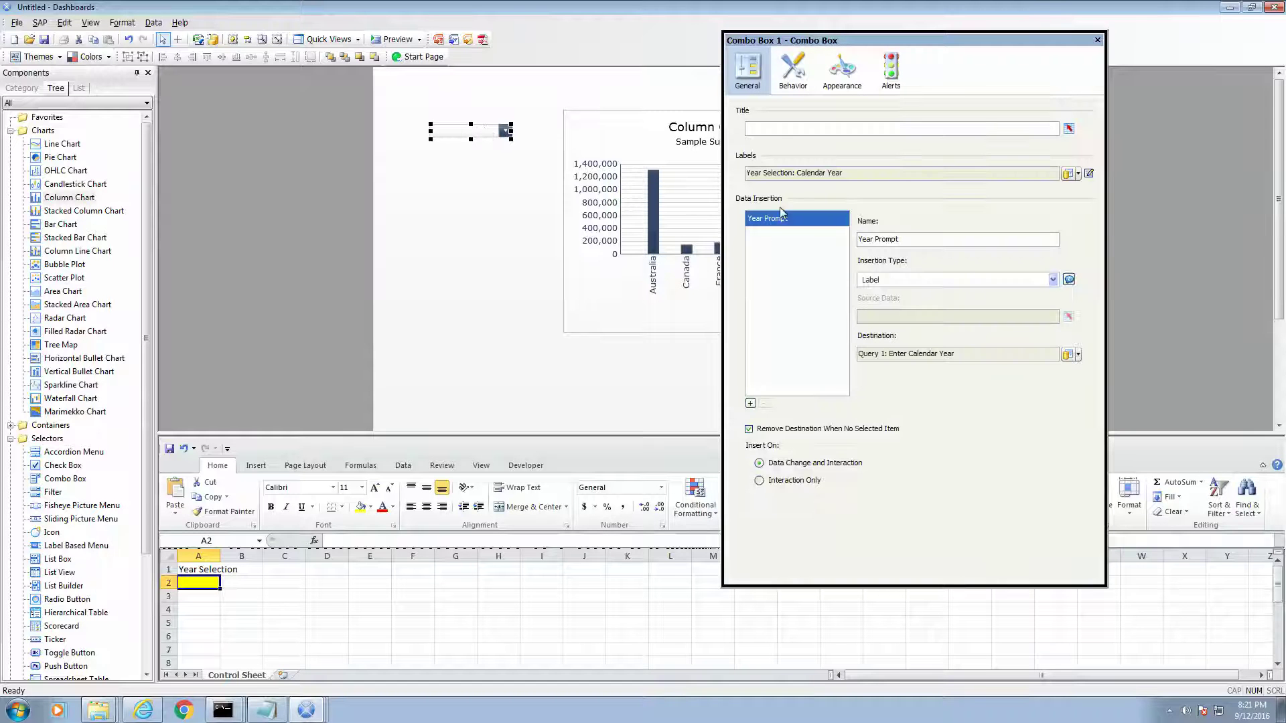
left_click(751, 404)
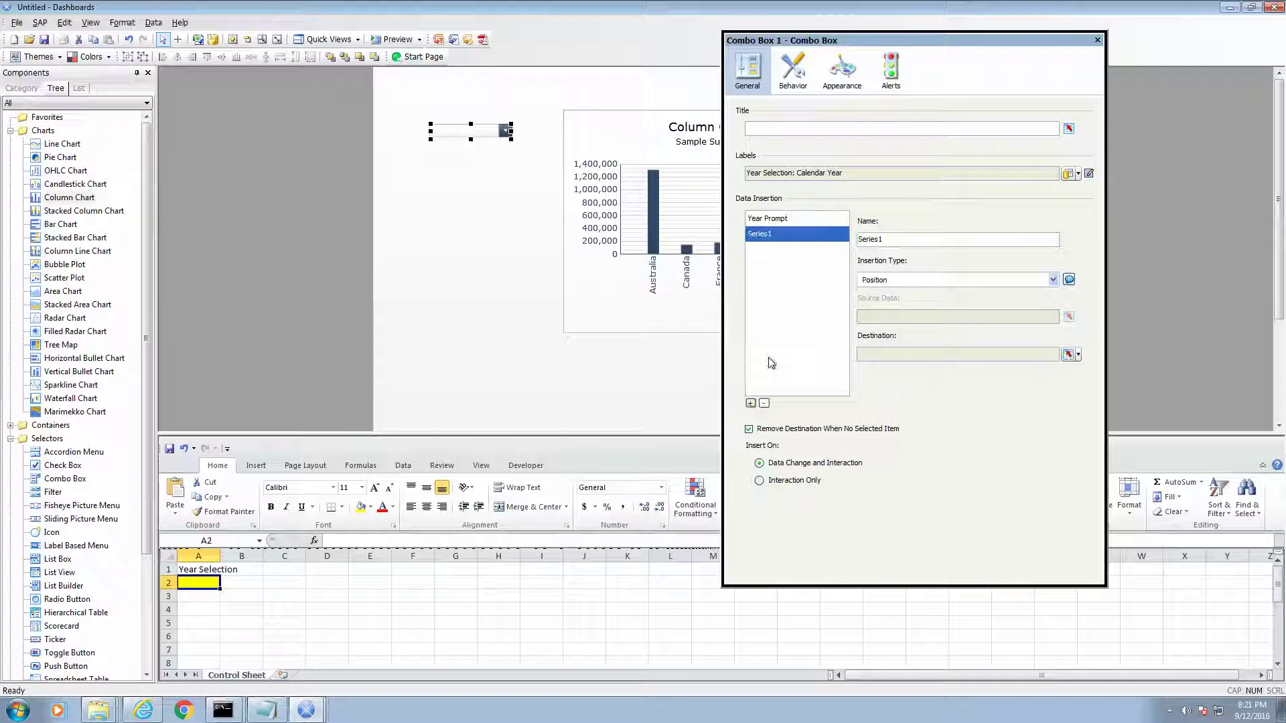
double_click(880, 238)
type("Trigger Cell")
left_click(897, 282)
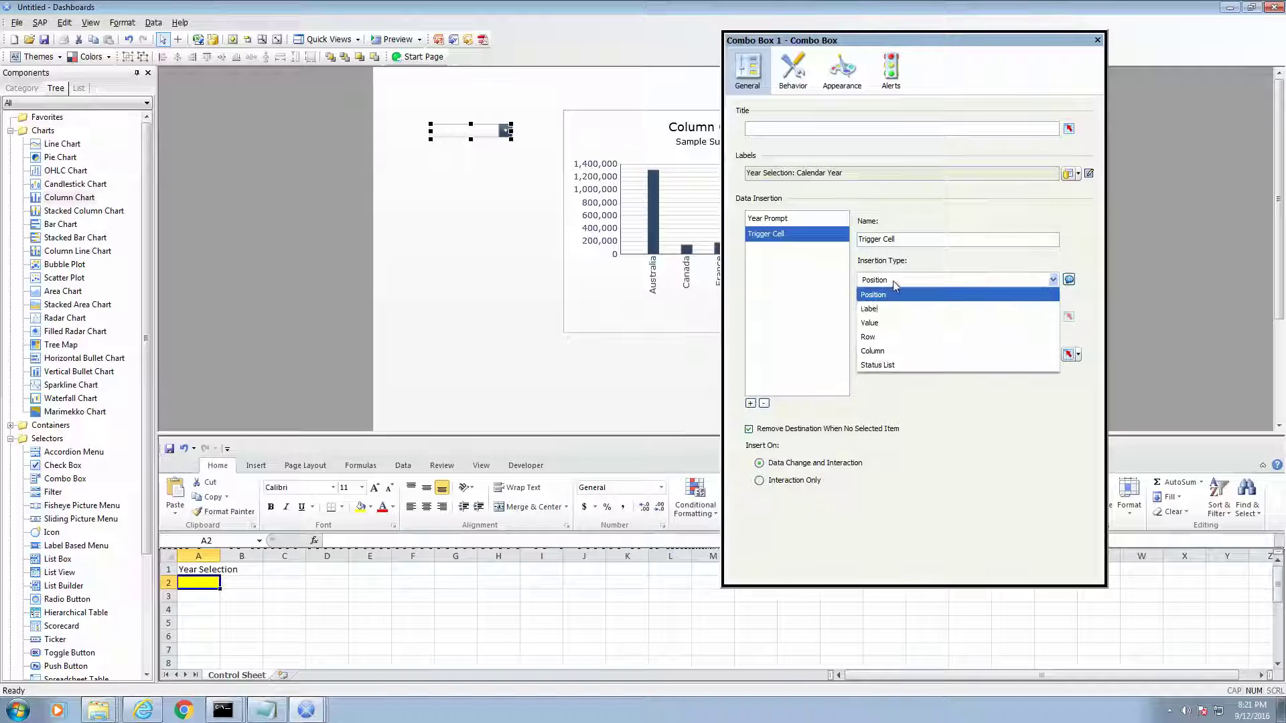
left_click(884, 308)
left_click(1079, 356)
left_click(1054, 371)
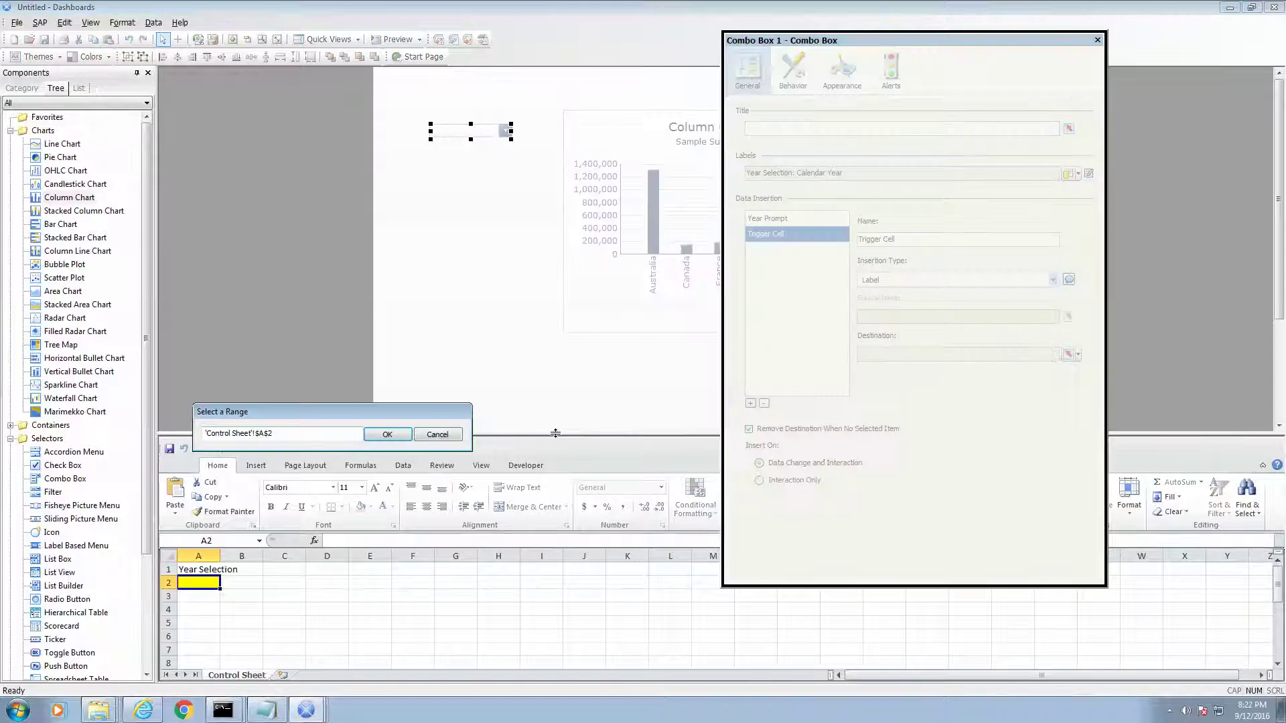
left_click(388, 435)
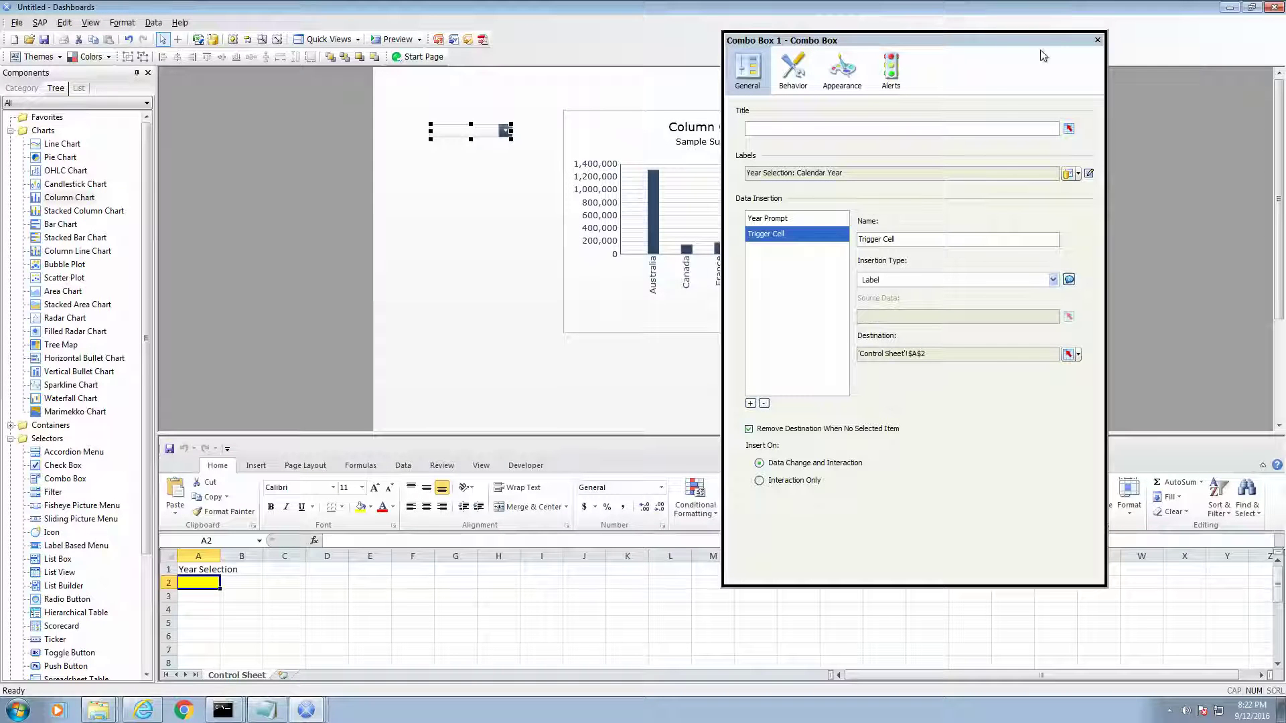
left_click(1098, 41)
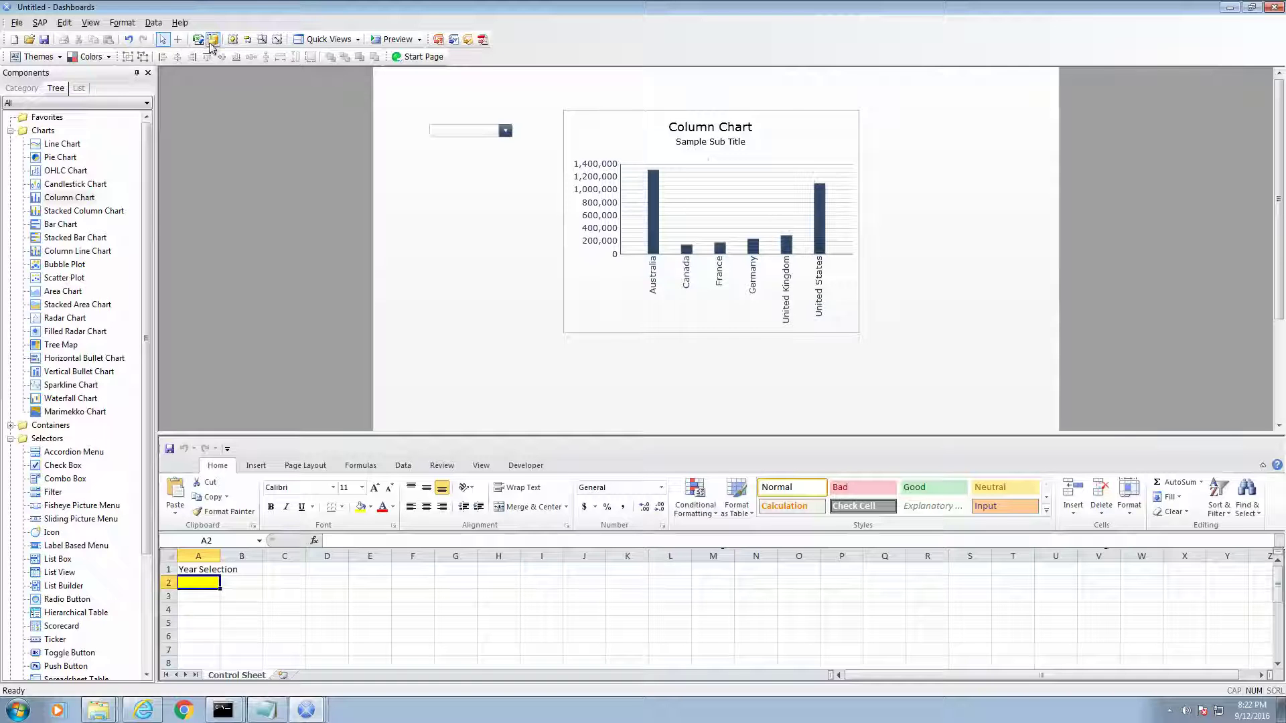
Reopen the Query Browser from the View menu and open Query 1 for editing.
left_click(90, 22)
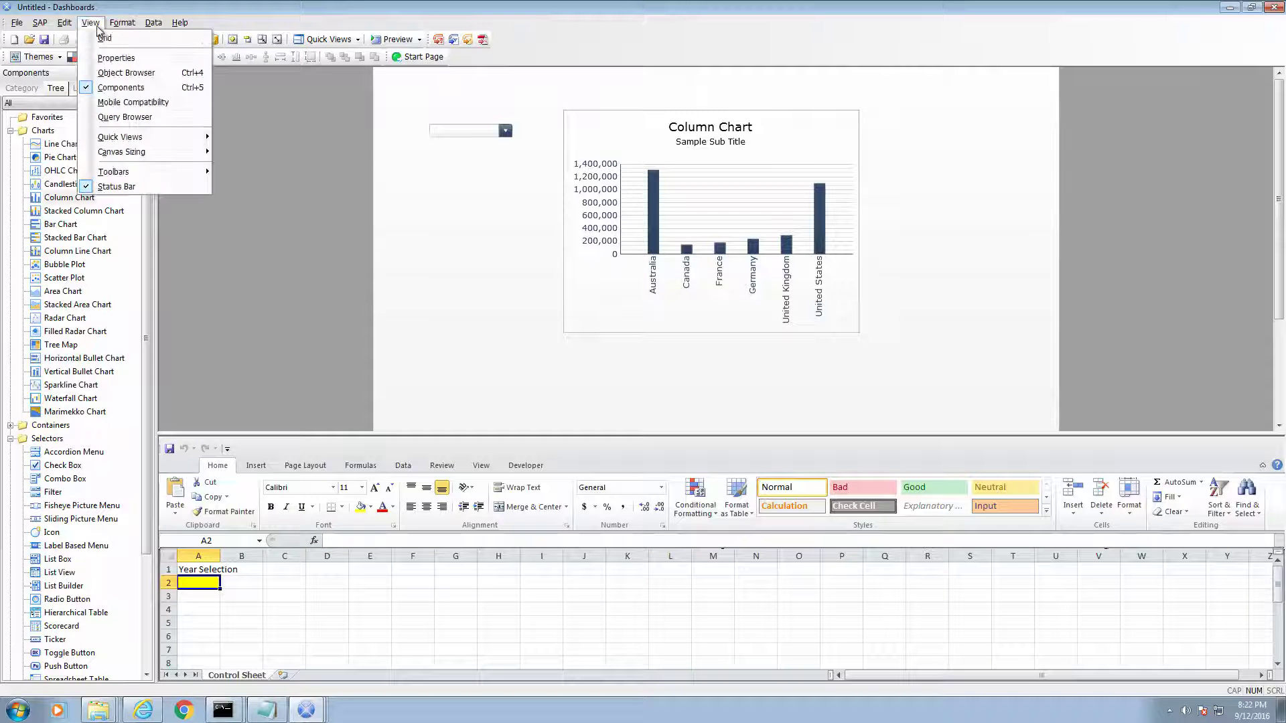
left_click(114, 117)
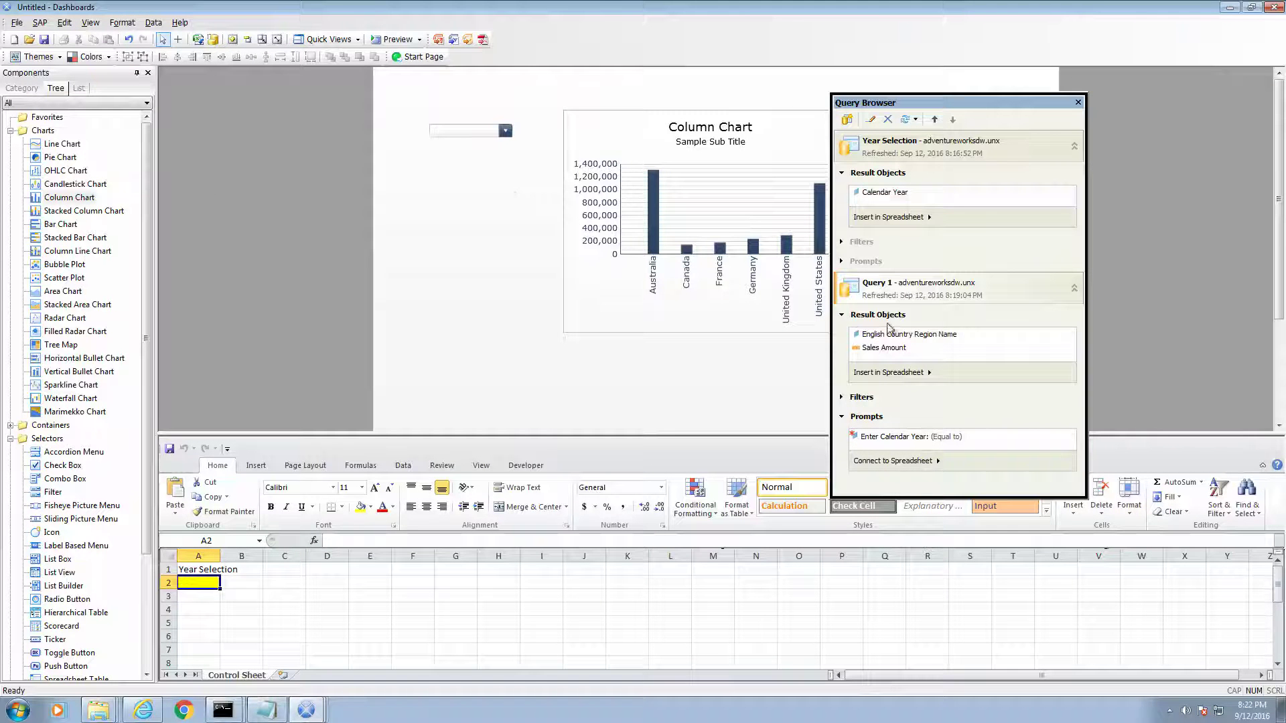
mouse_move(940, 295)
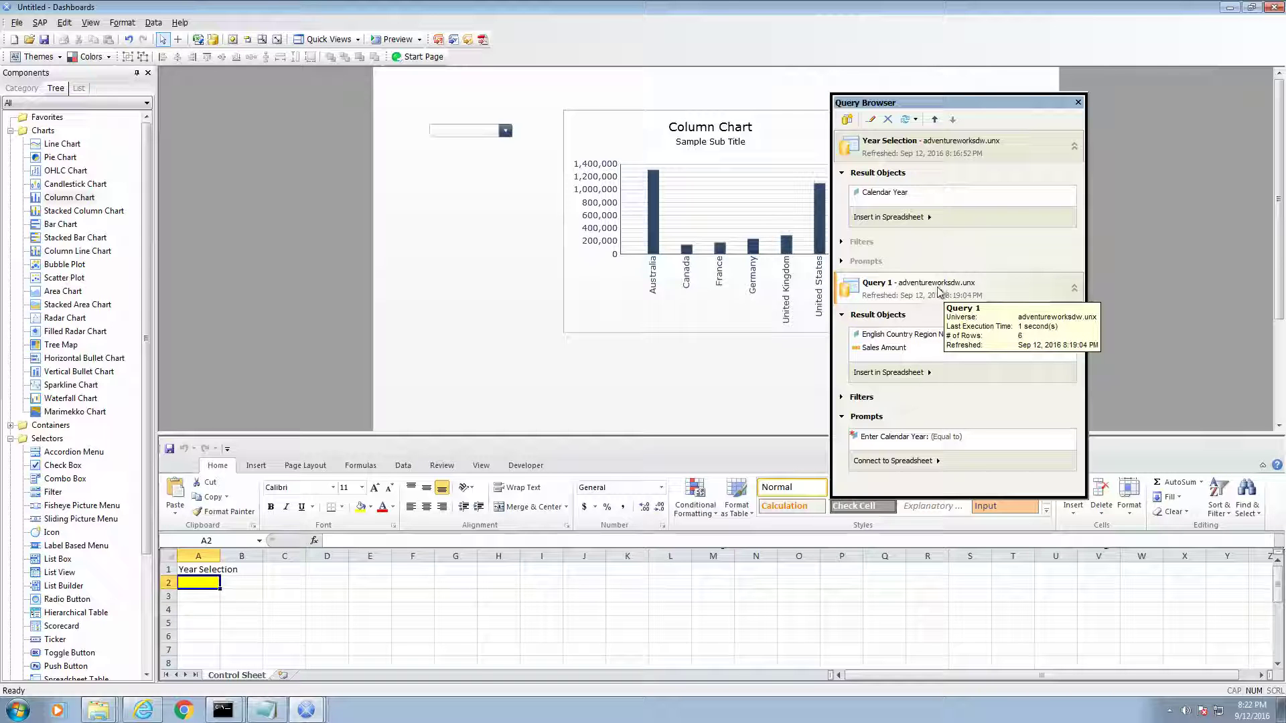
right_click(928, 296)
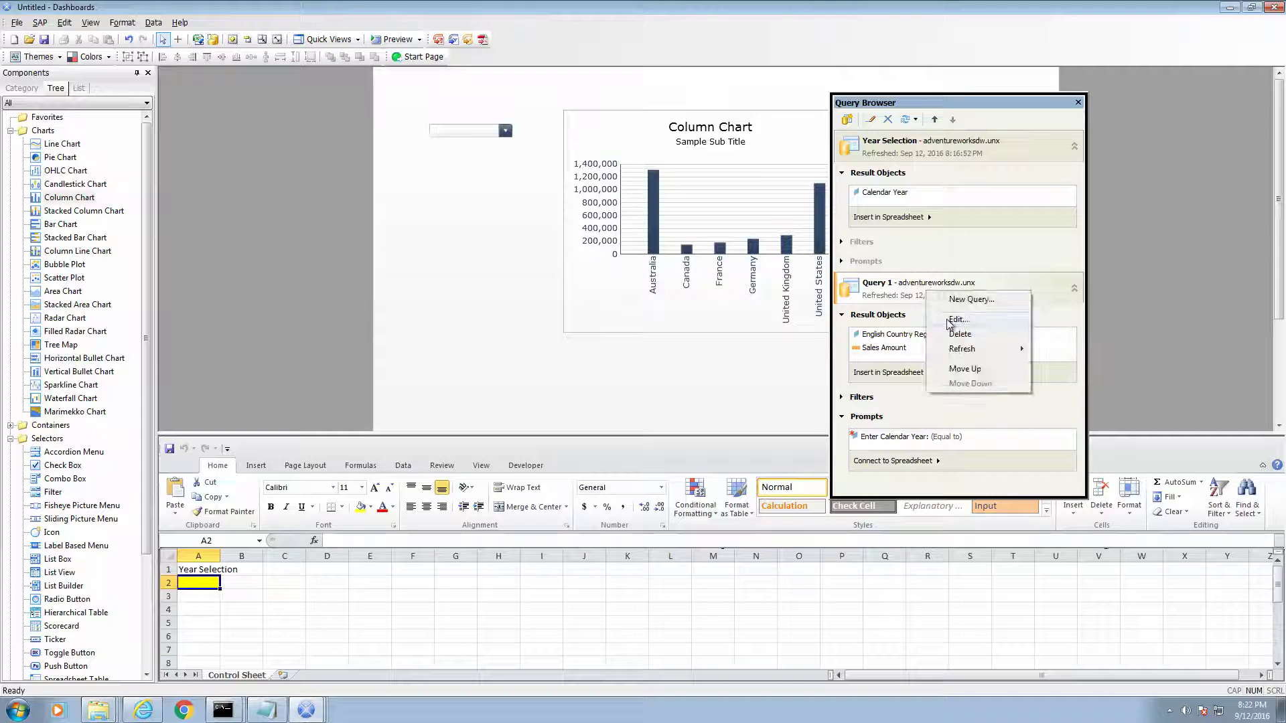
left_click(887, 288)
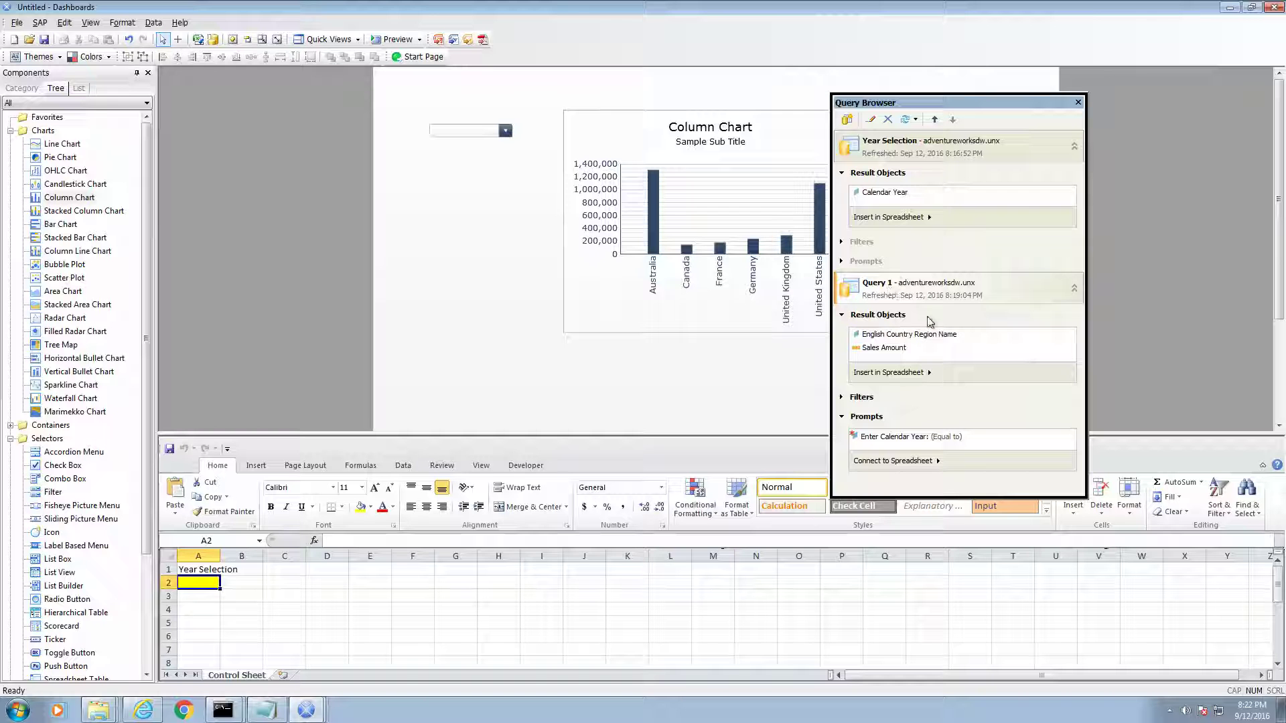
left_click(870, 120)
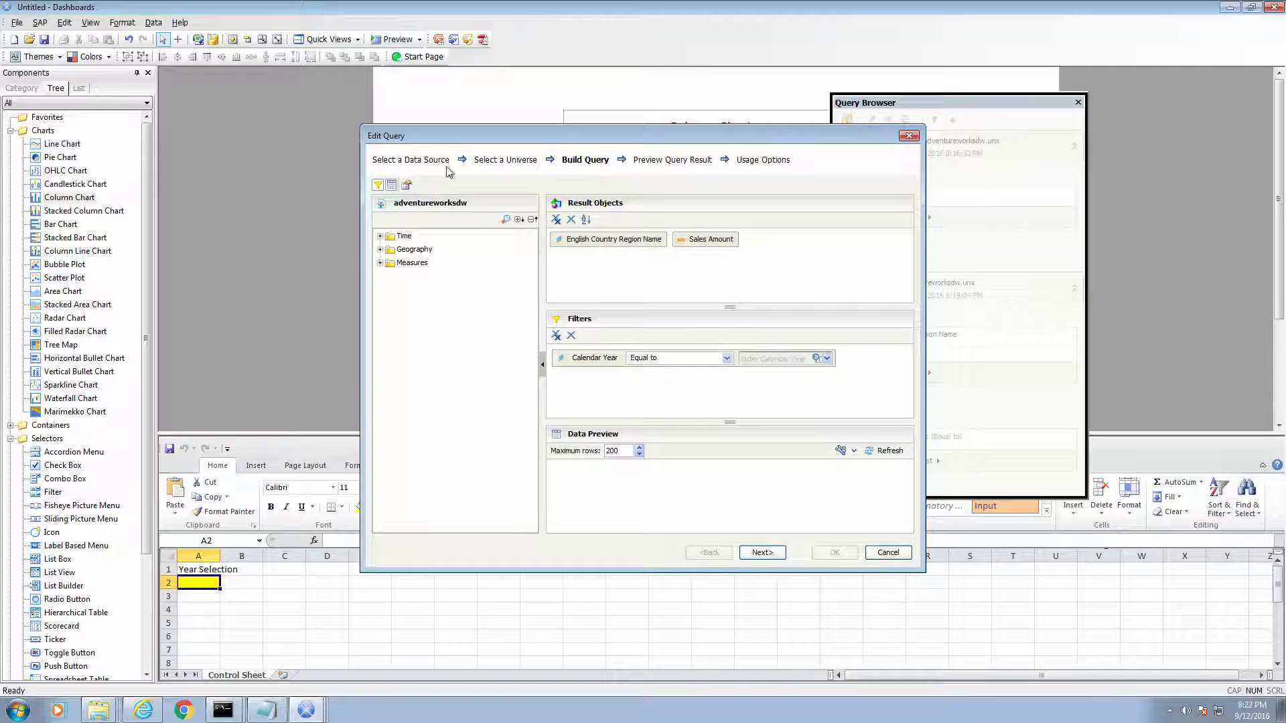
Rename Query 1 to 'Country Sales' in the query properties.
left_click_drag(459, 143, 292, 159)
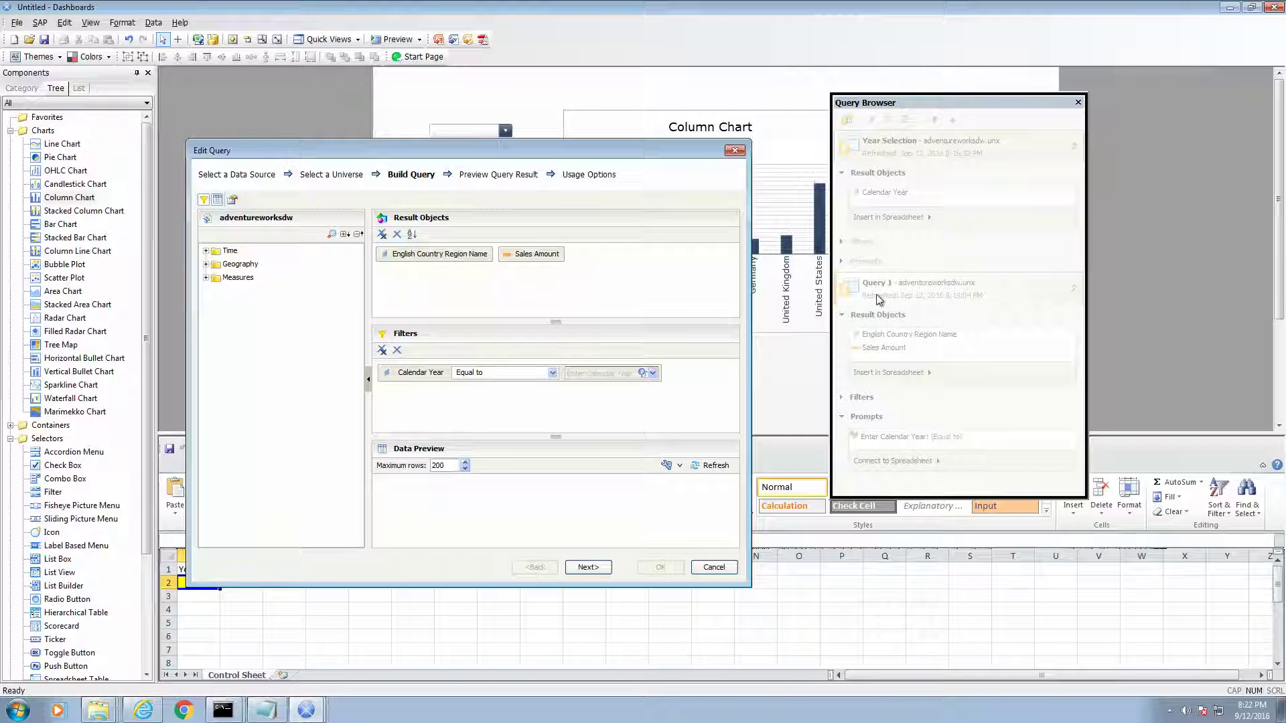
left_click(234, 200)
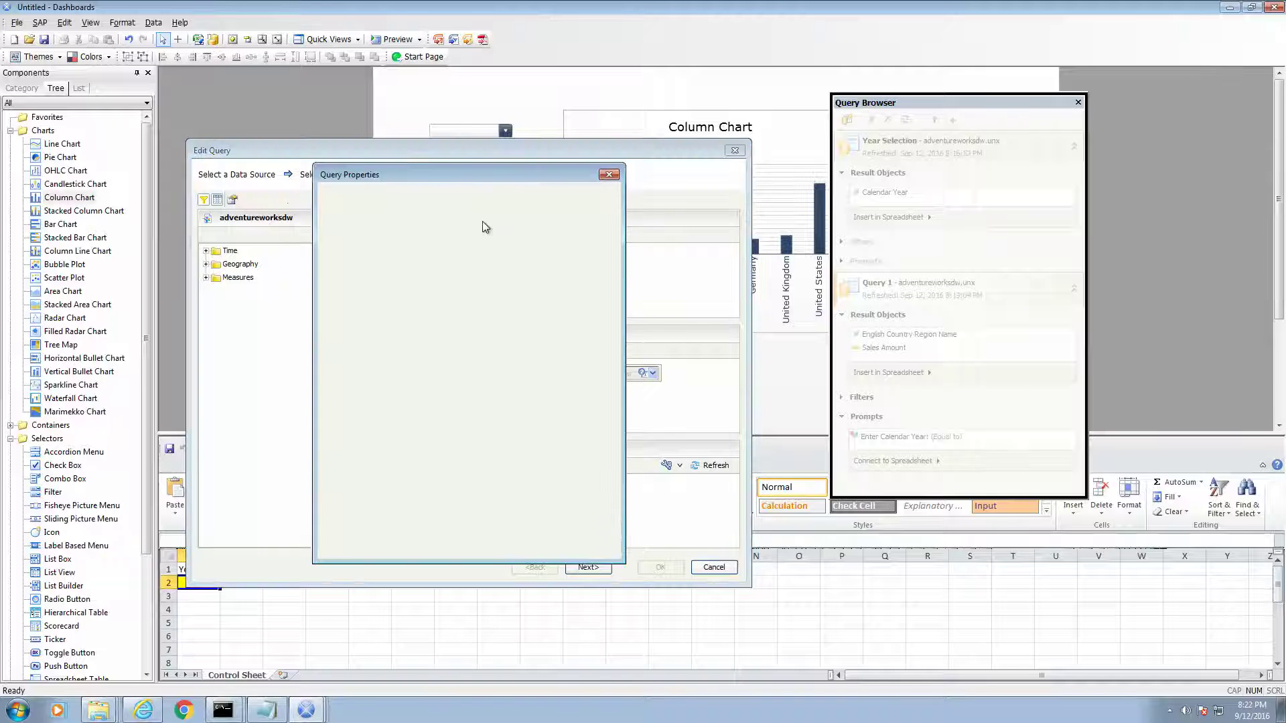
left_click_drag(429, 219, 311, 219)
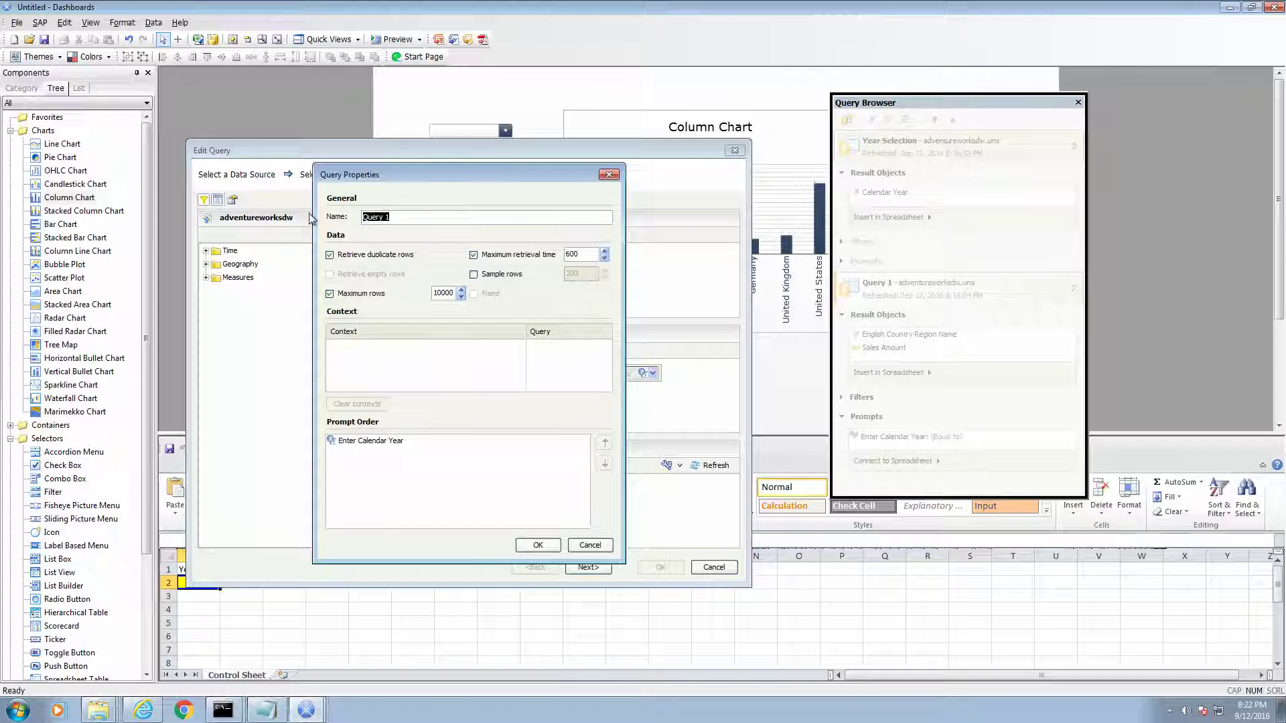
type("Country Sales")
left_click(536, 544)
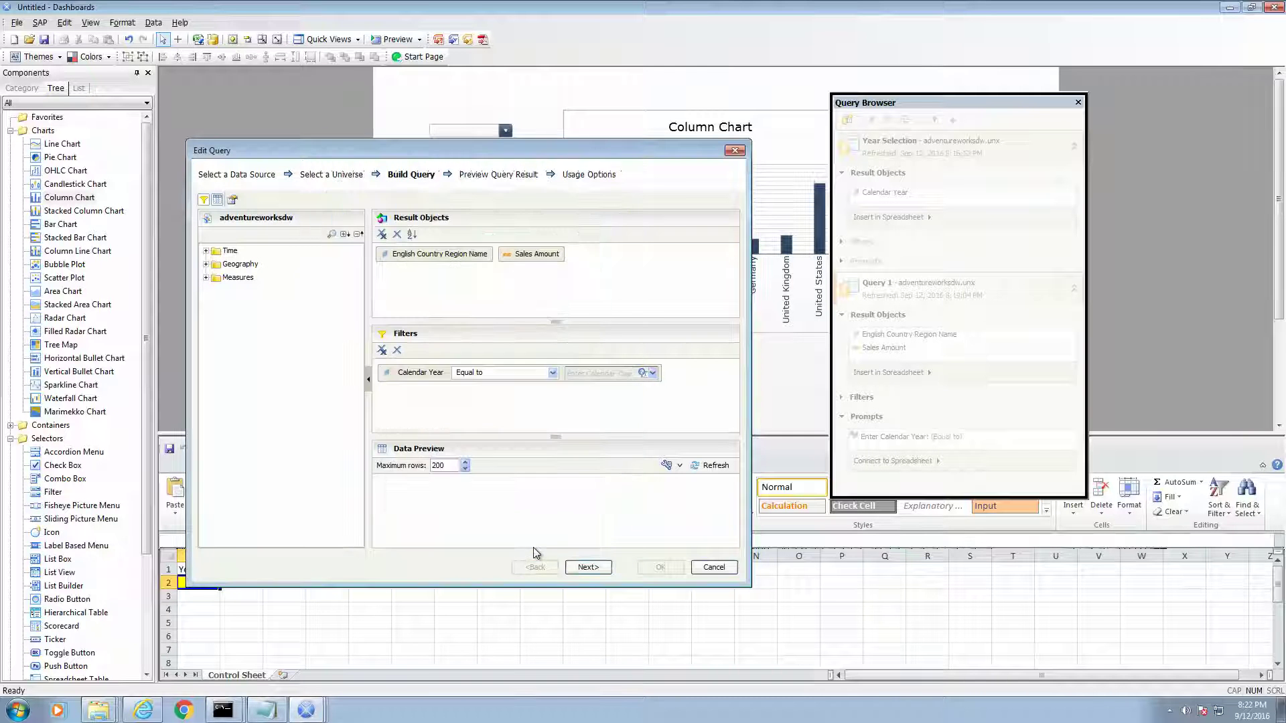
Preview the six-row country sales result for the answered year prompt, then continue to Usage Options.
left_click(588, 568)
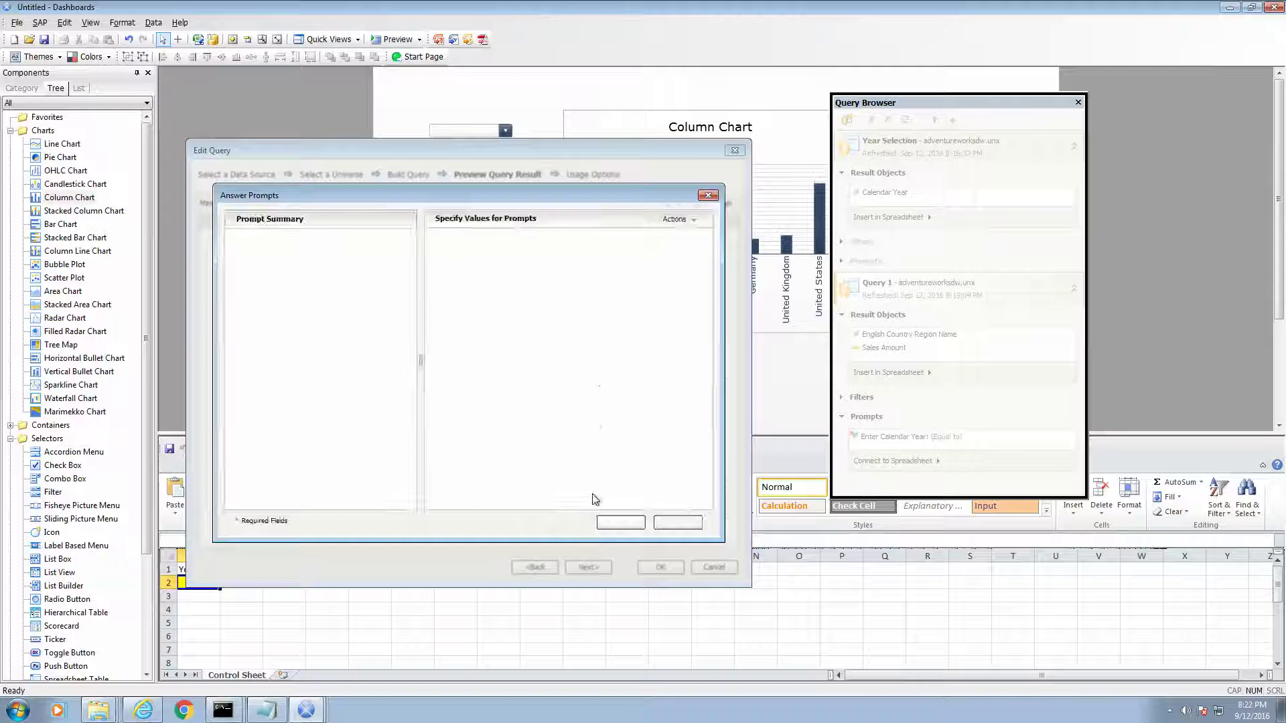
left_click(610, 519)
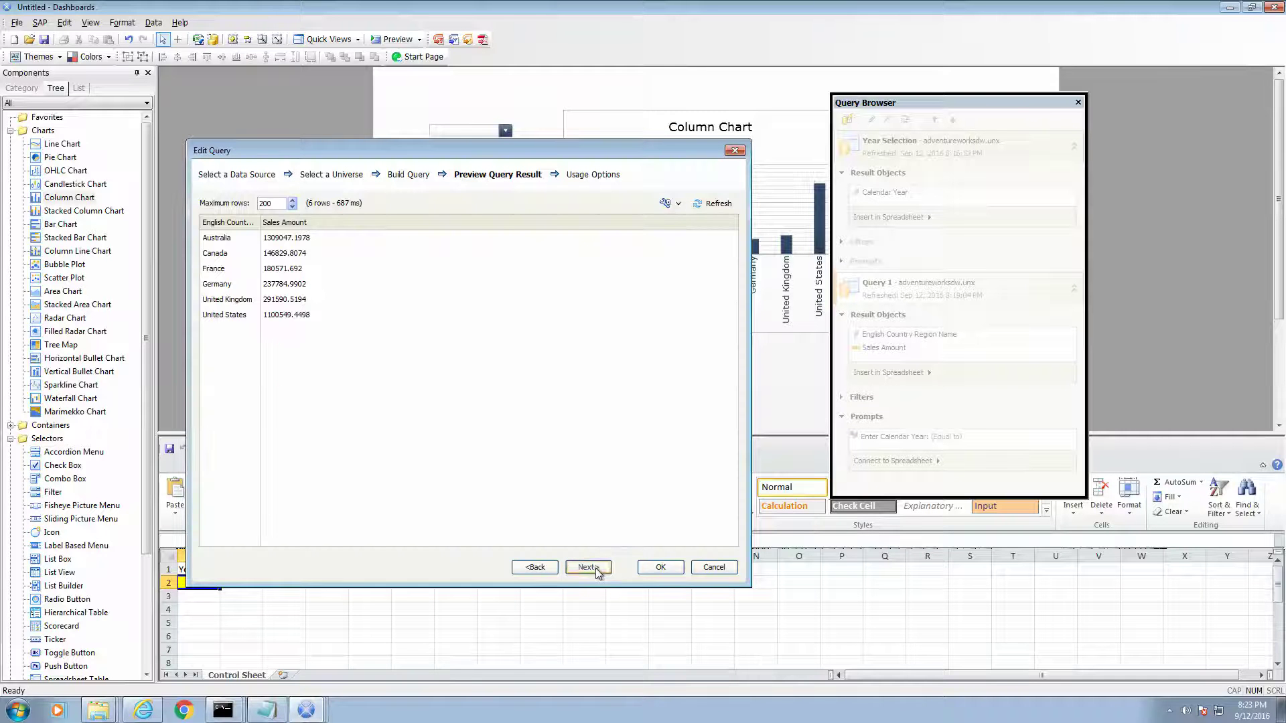
left_click(588, 568)
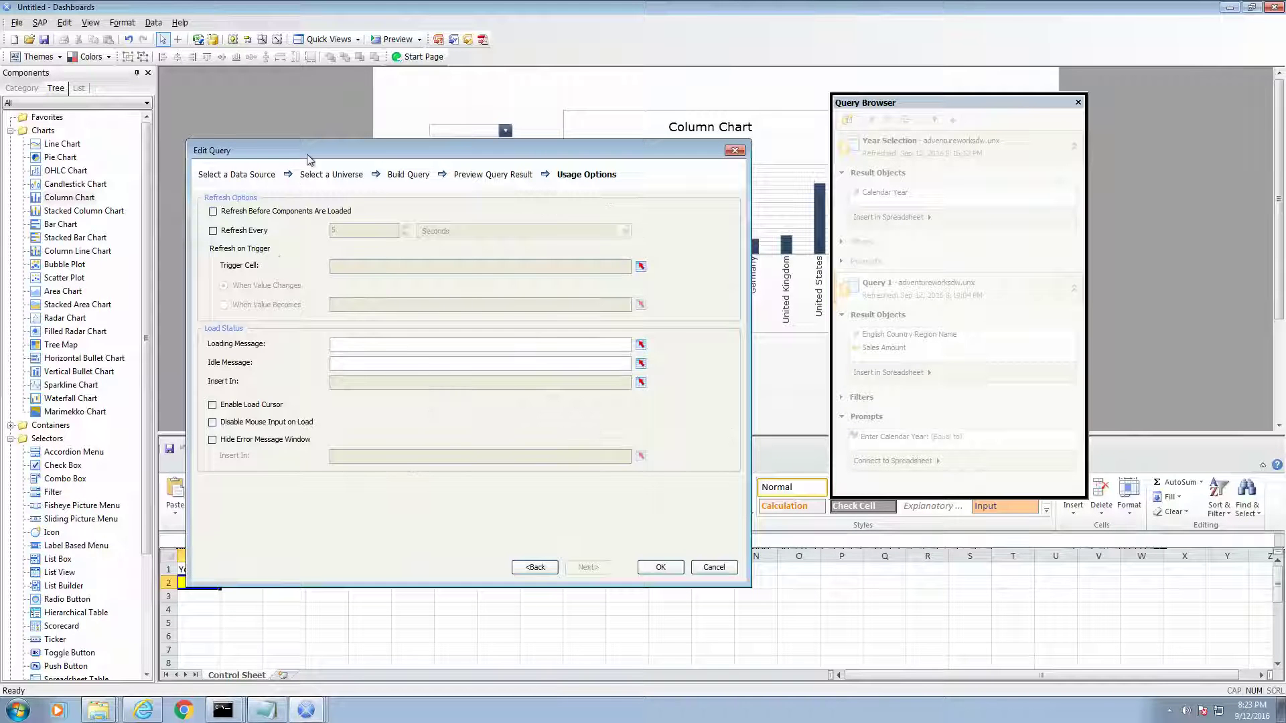
Refresh Country Sales when 'Control Sheet'!$A$2 value changes, with Enable Load Cursor checked.
left_click_drag(316, 154, 574, 93)
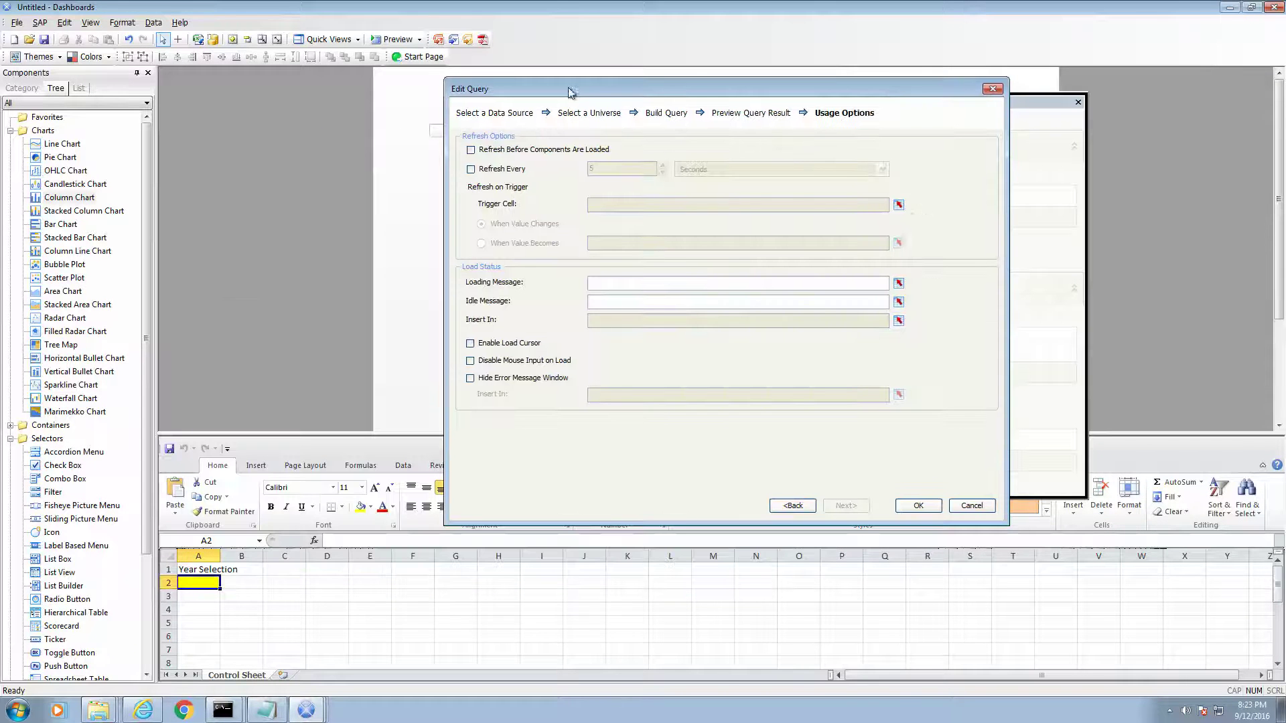
left_click(899, 206)
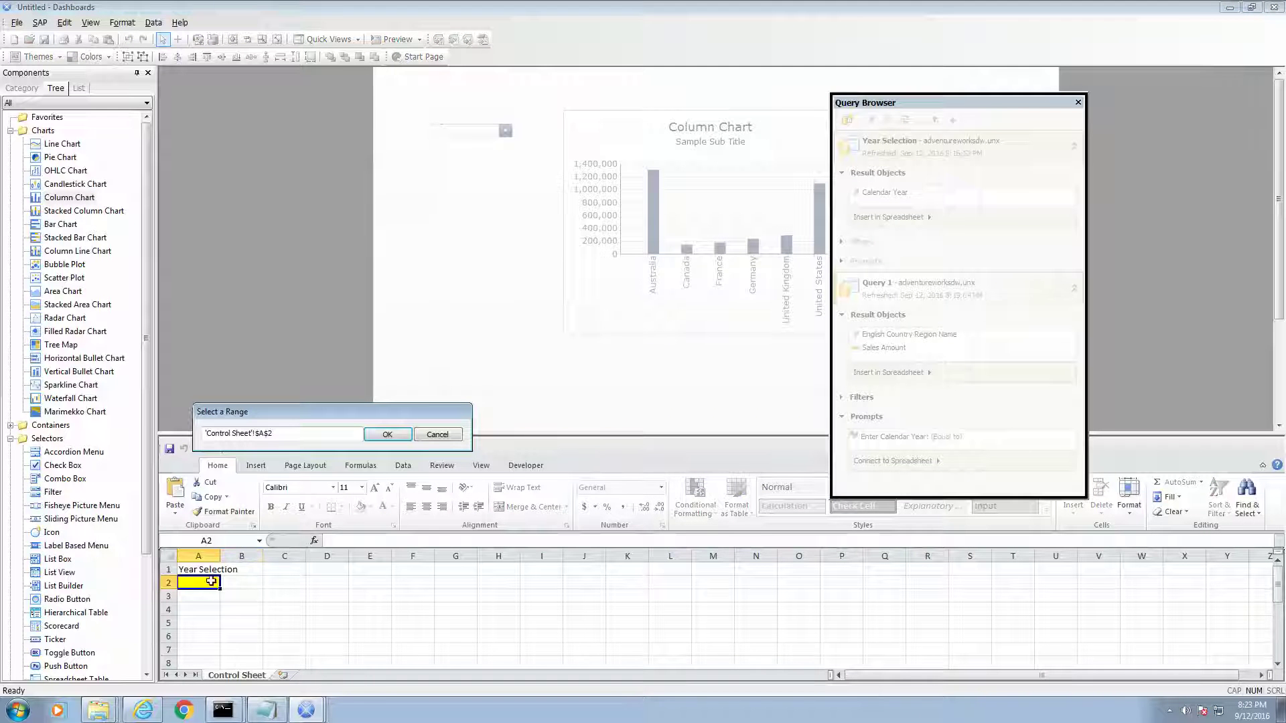
left_click(387, 435)
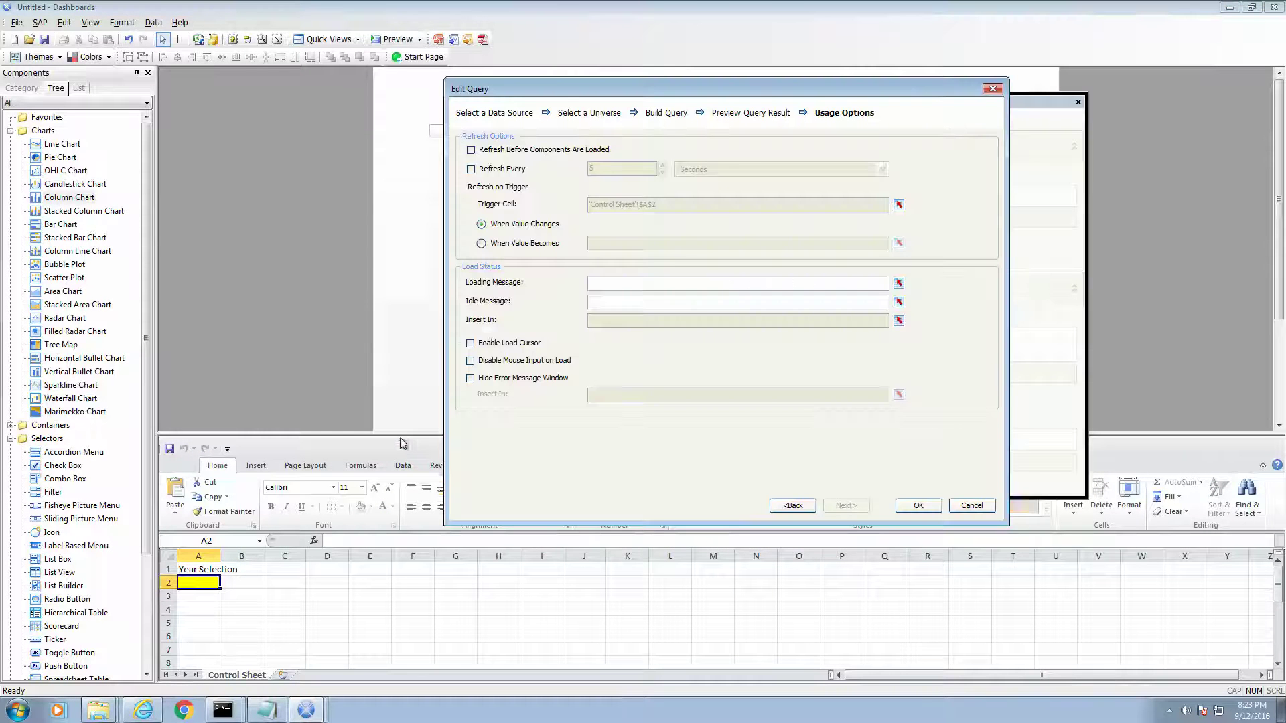
left_click(523, 345)
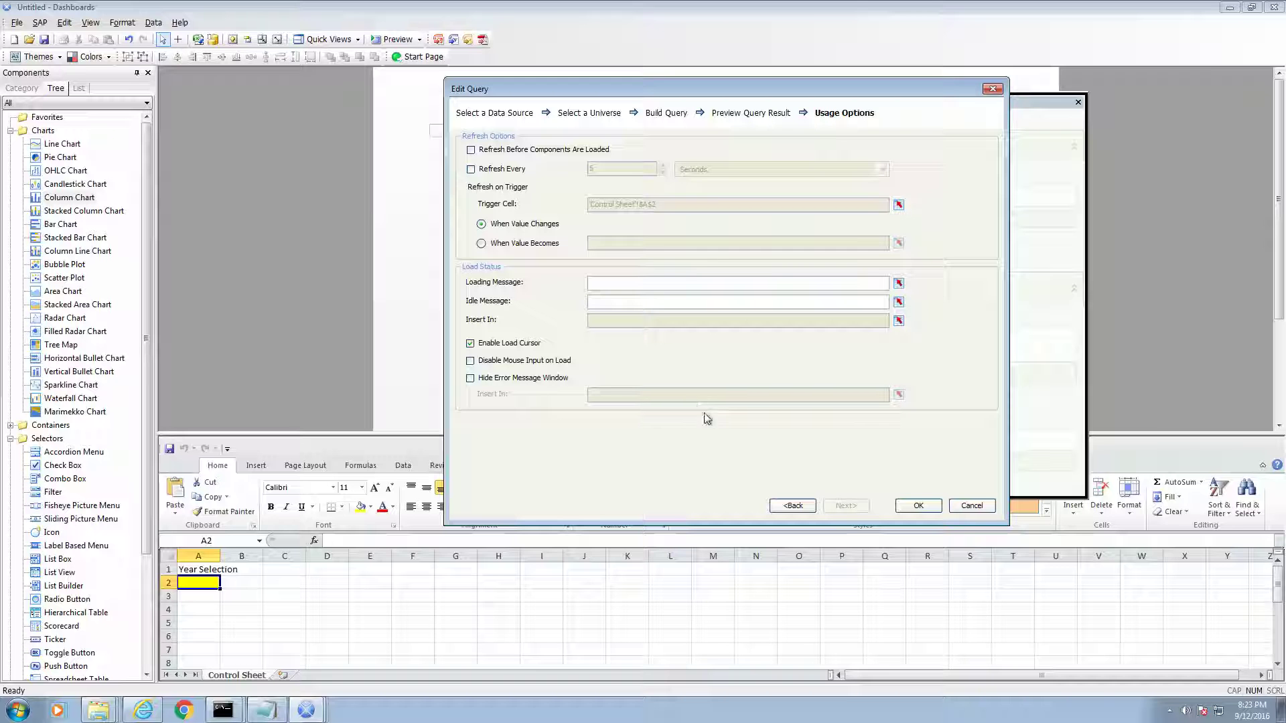
left_click(918, 505)
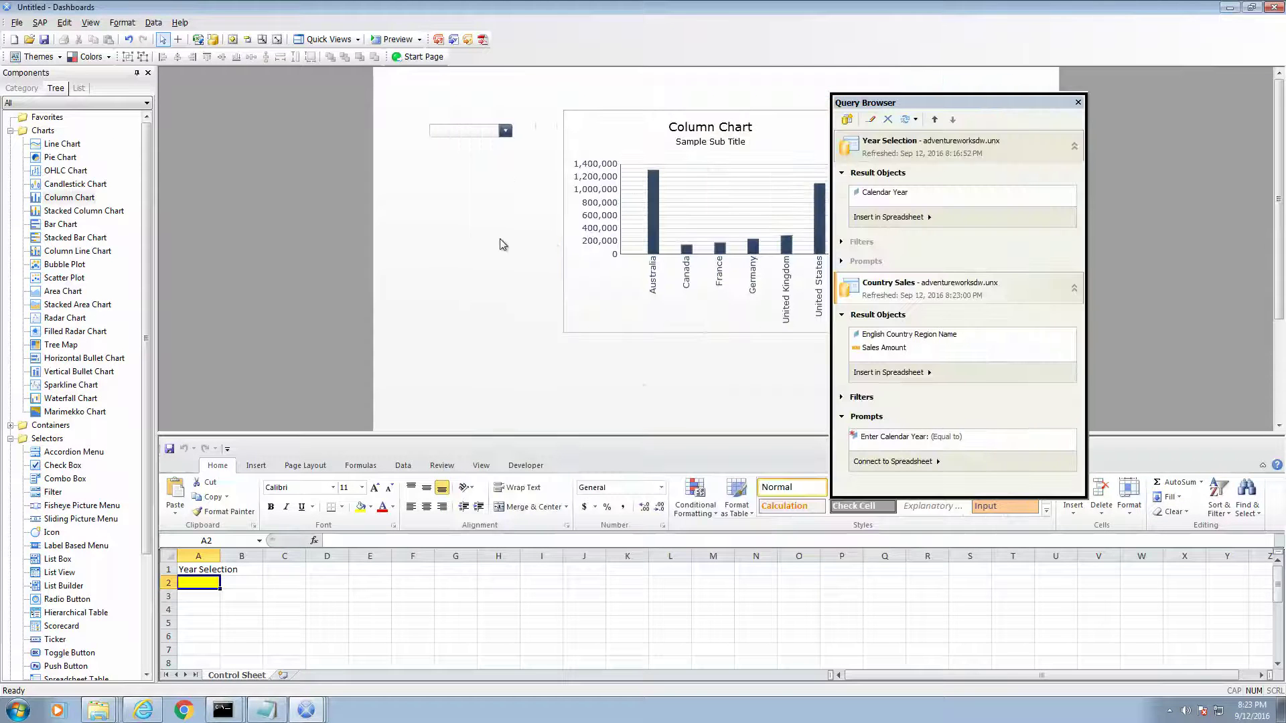
left_click(389, 41)
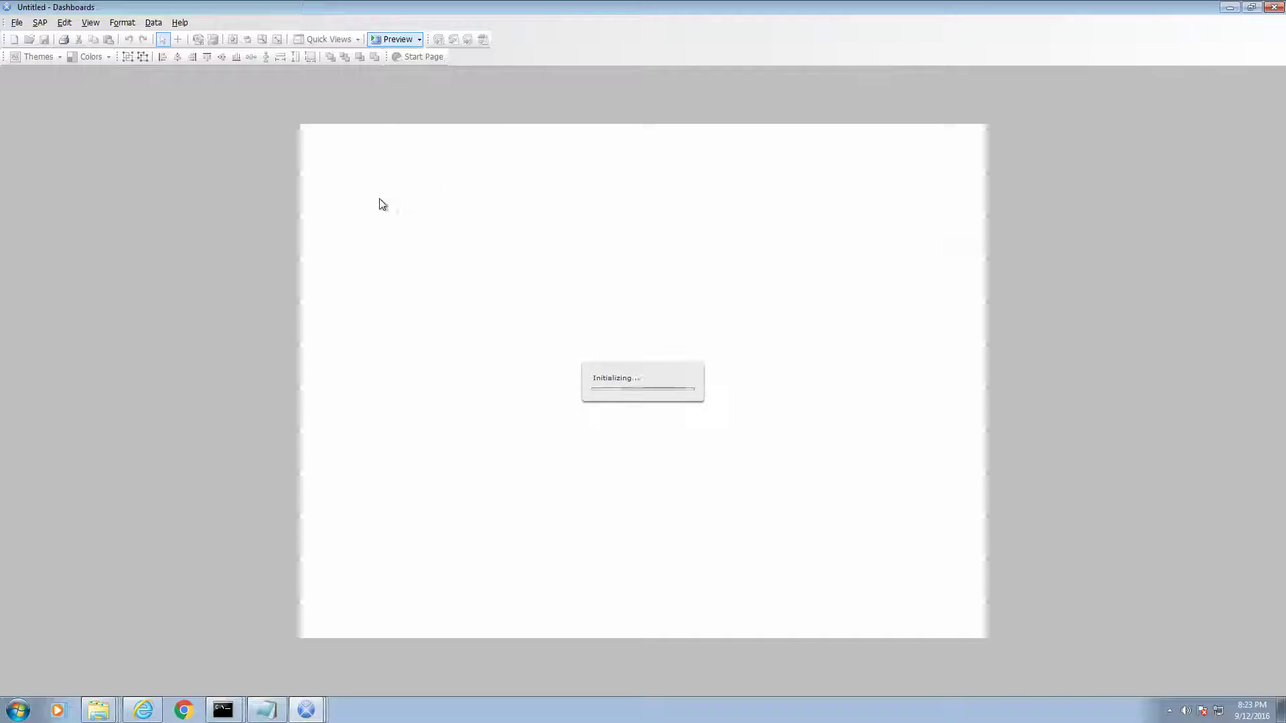
left_click(407, 193)
left_click(379, 207)
left_click(402, 192)
left_click(382, 225)
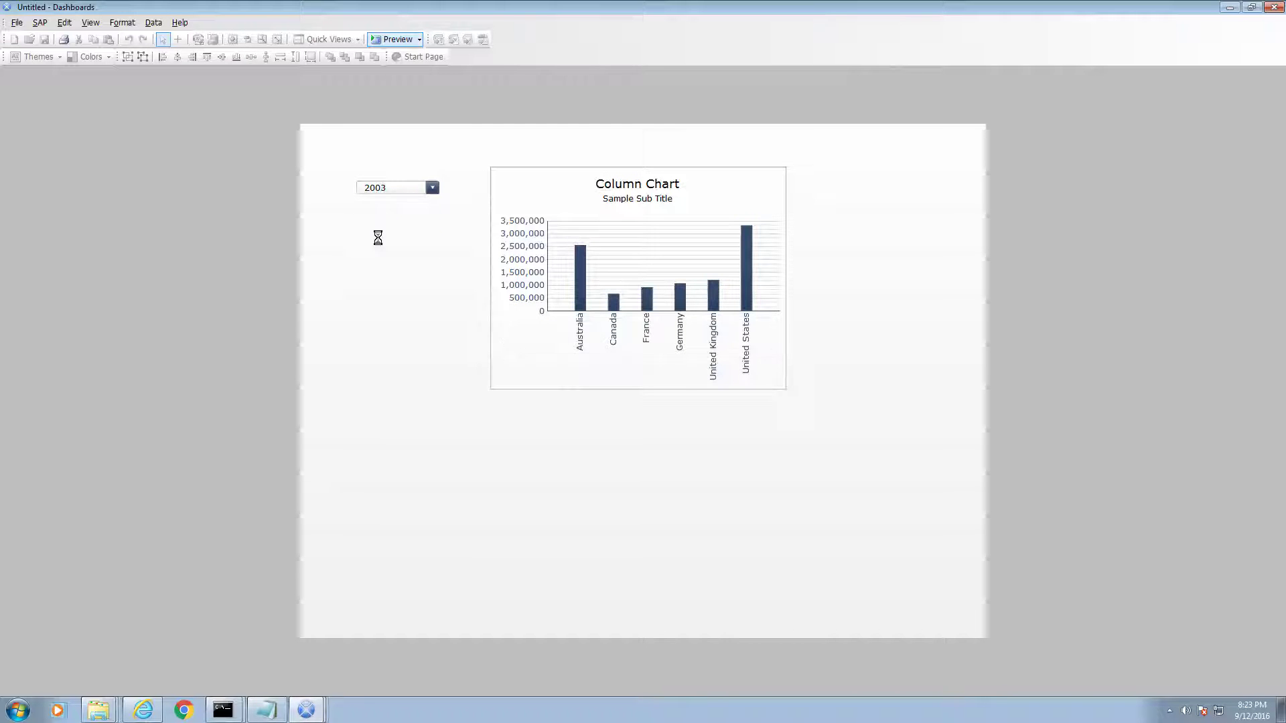
left_click(398, 194)
left_click(374, 238)
left_click(412, 194)
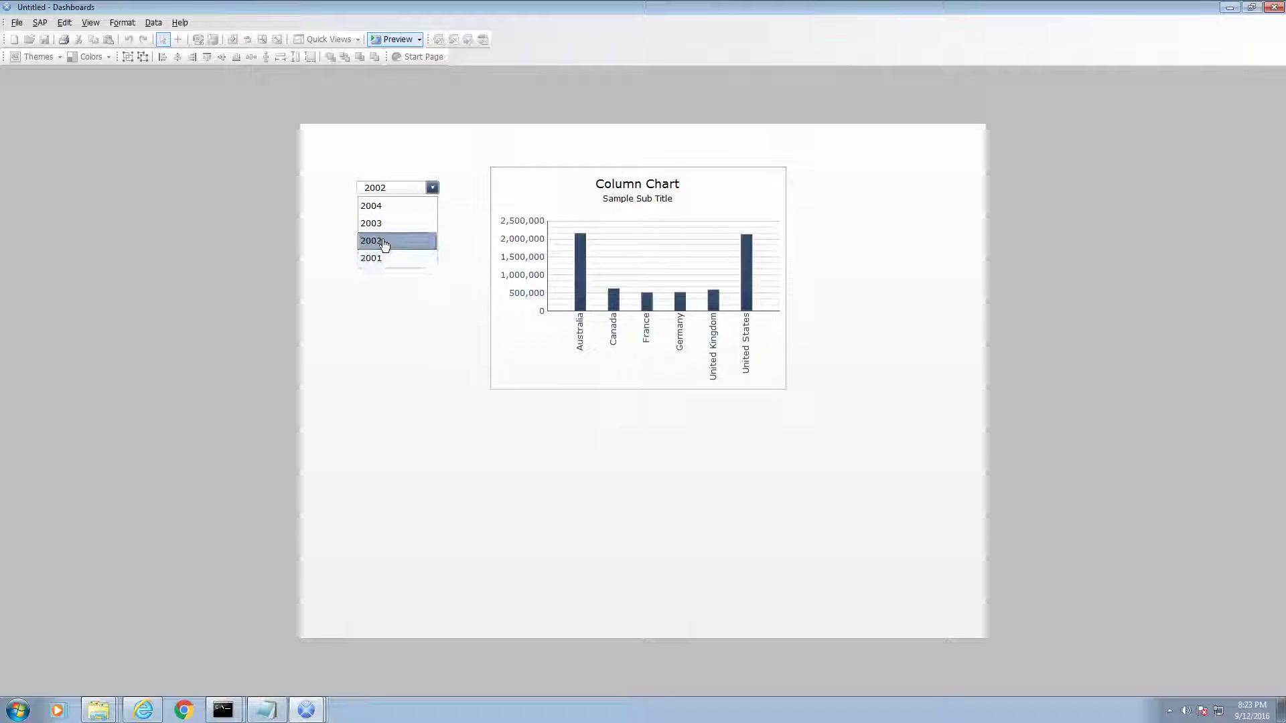
left_click(388, 260)
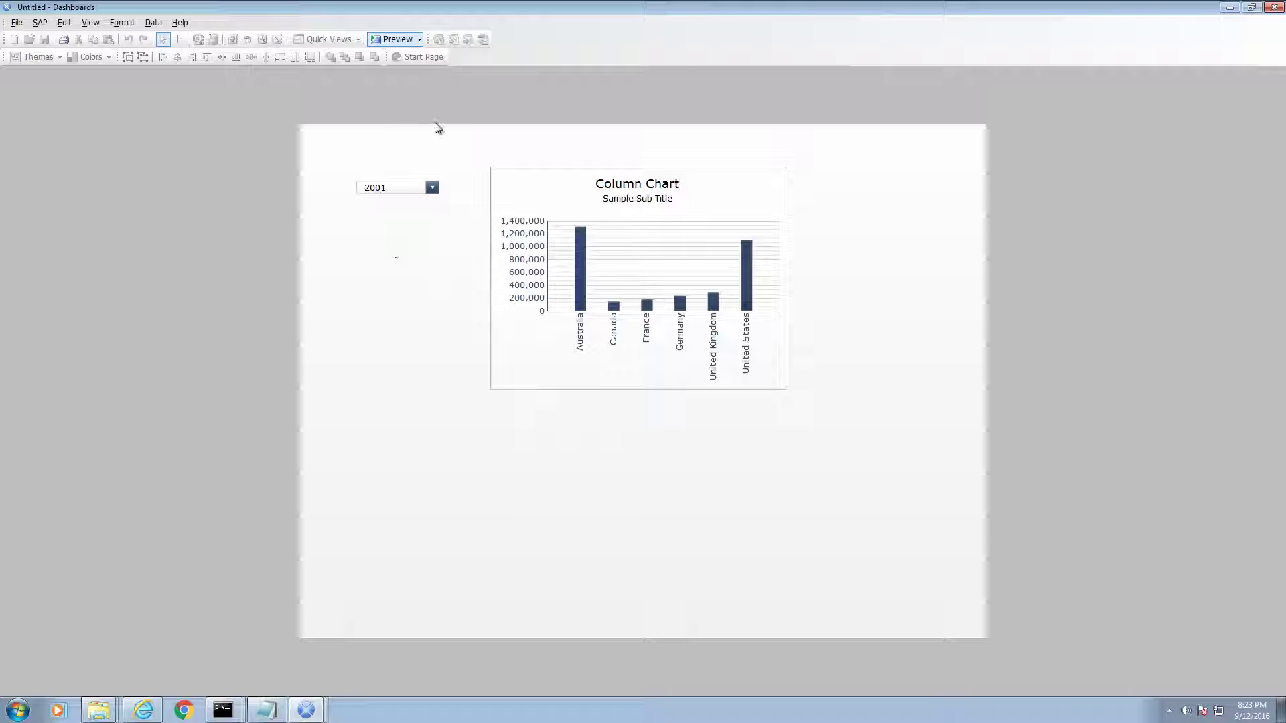
left_click(396, 40)
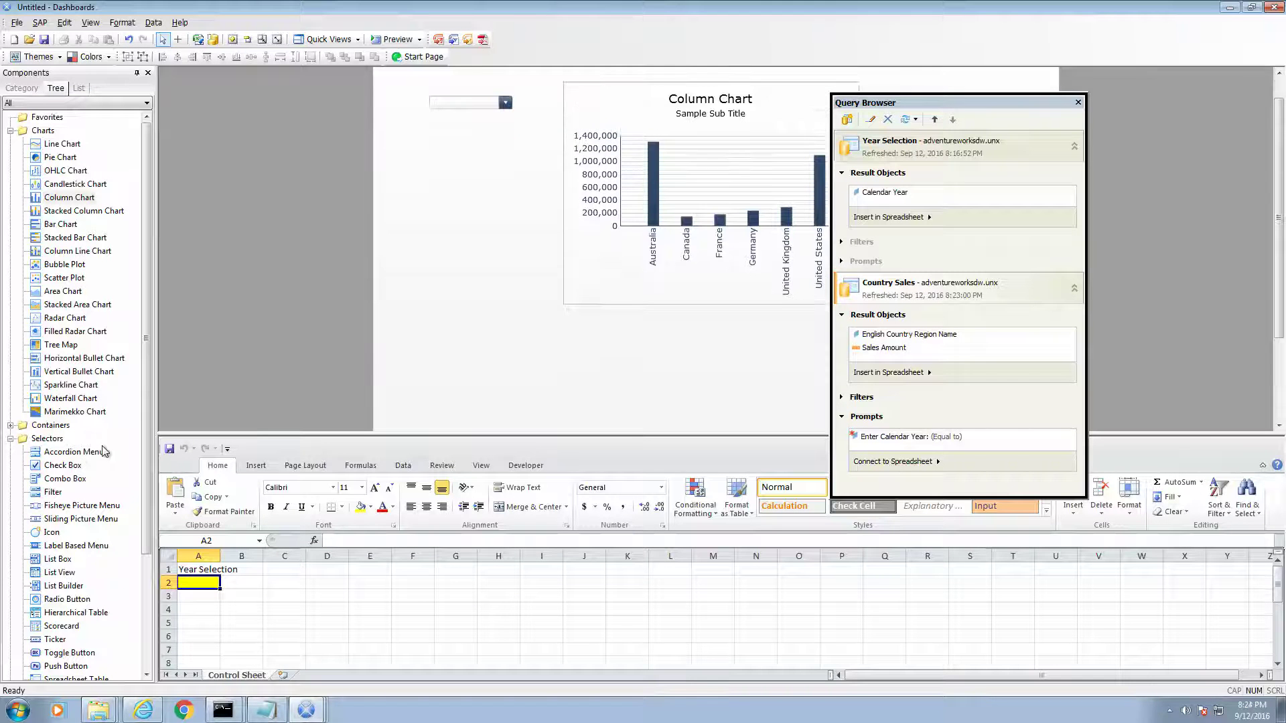
Place a Scorecard on the canvas just below the column chart.
scroll(152, 349, "down", 4)
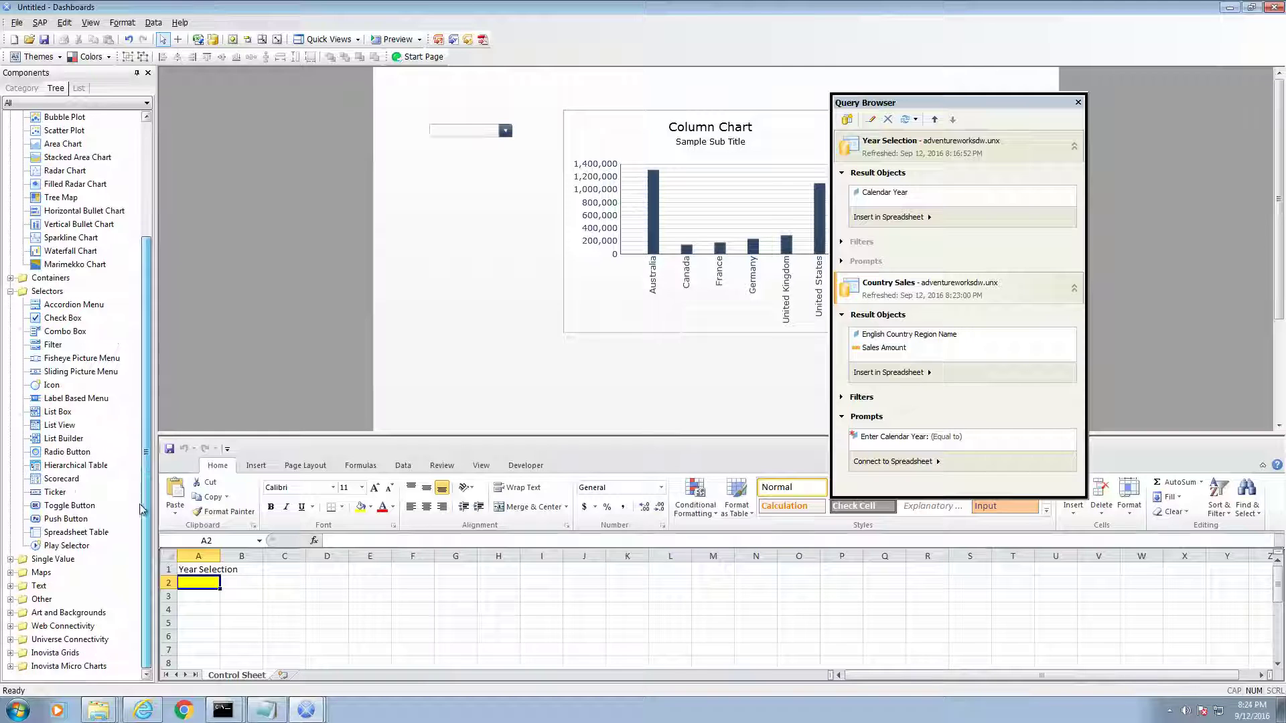
left_click_drag(56, 483, 569, 407)
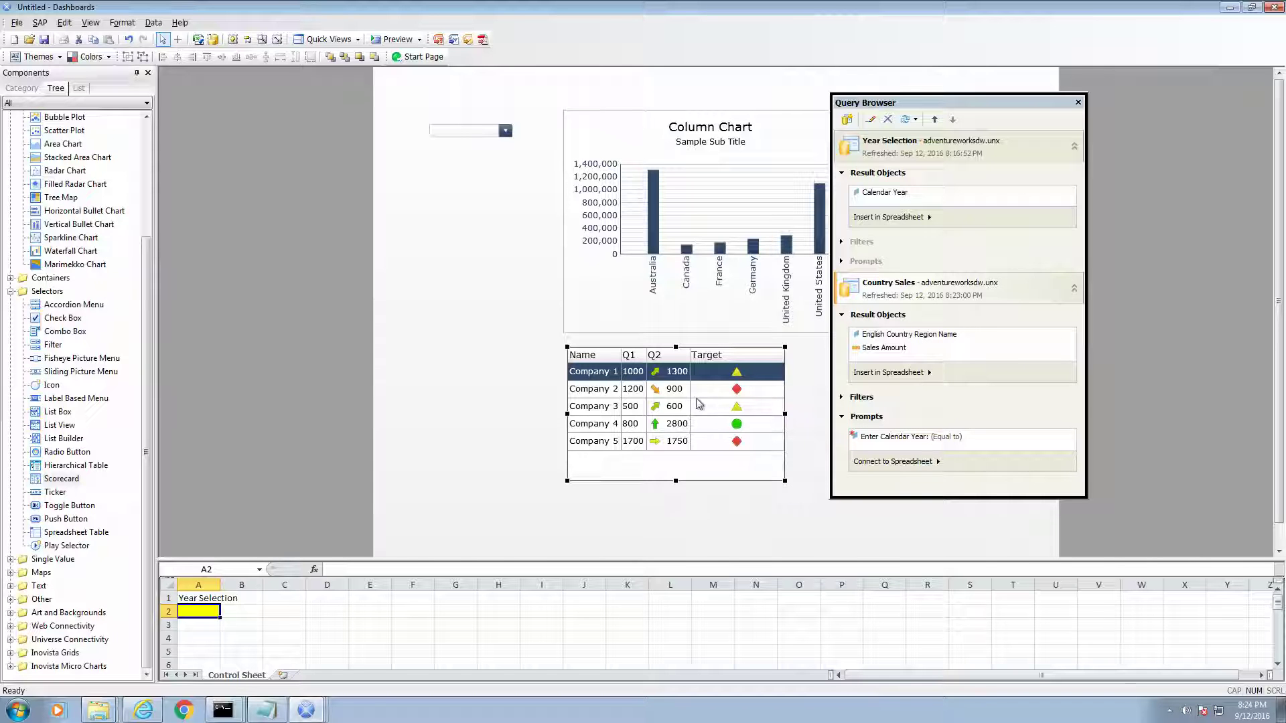
Start a new query using the adventureworksdw.unx universe as its data source.
left_click(847, 121)
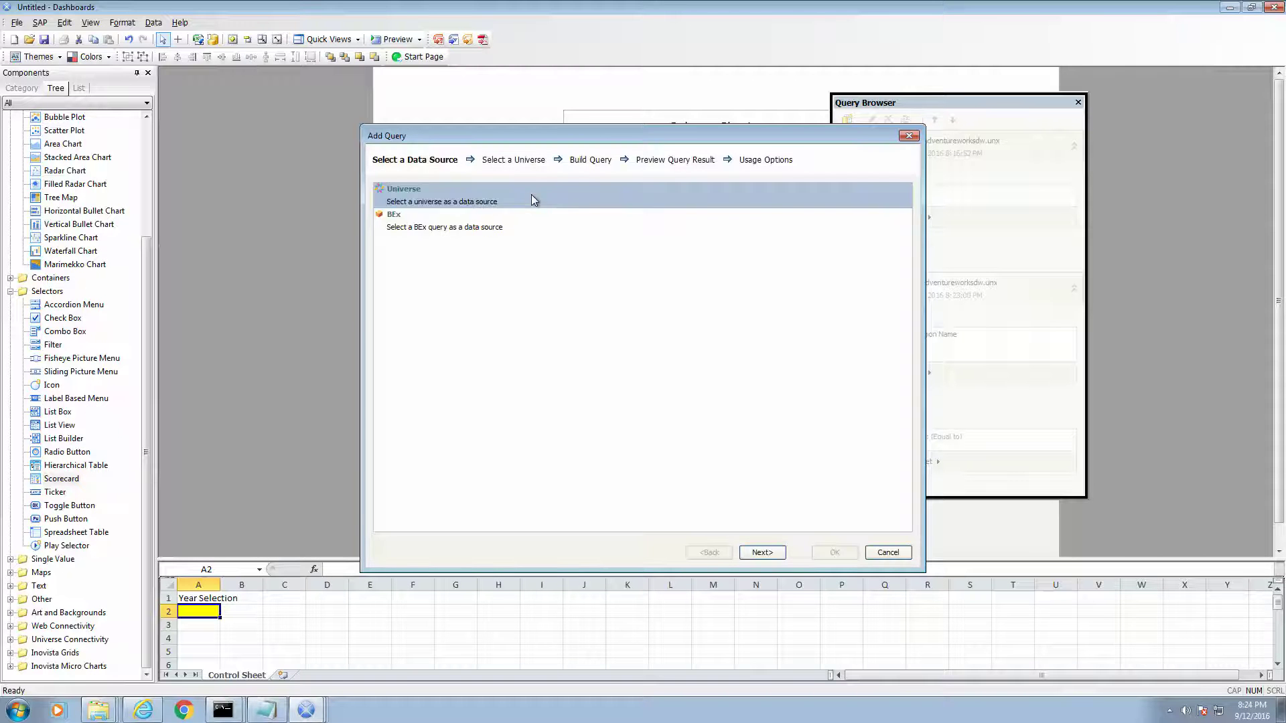
left_click(526, 195)
left_click(759, 553)
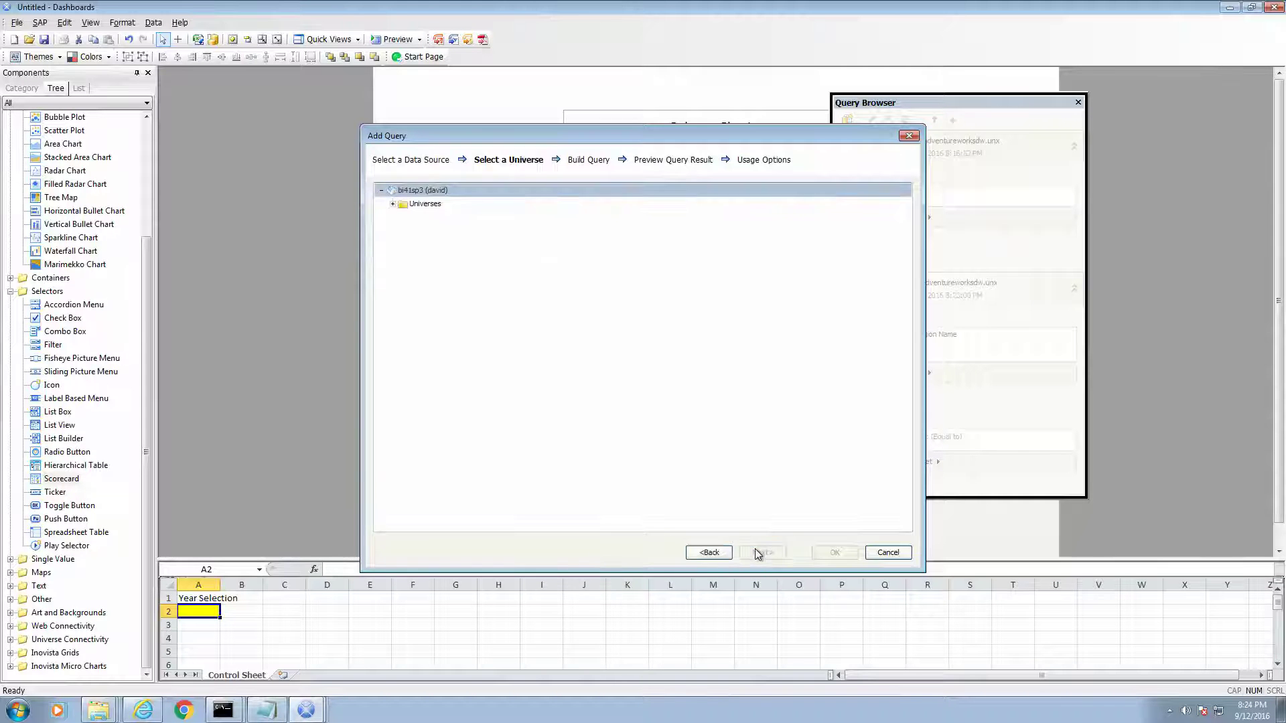
left_click(393, 205)
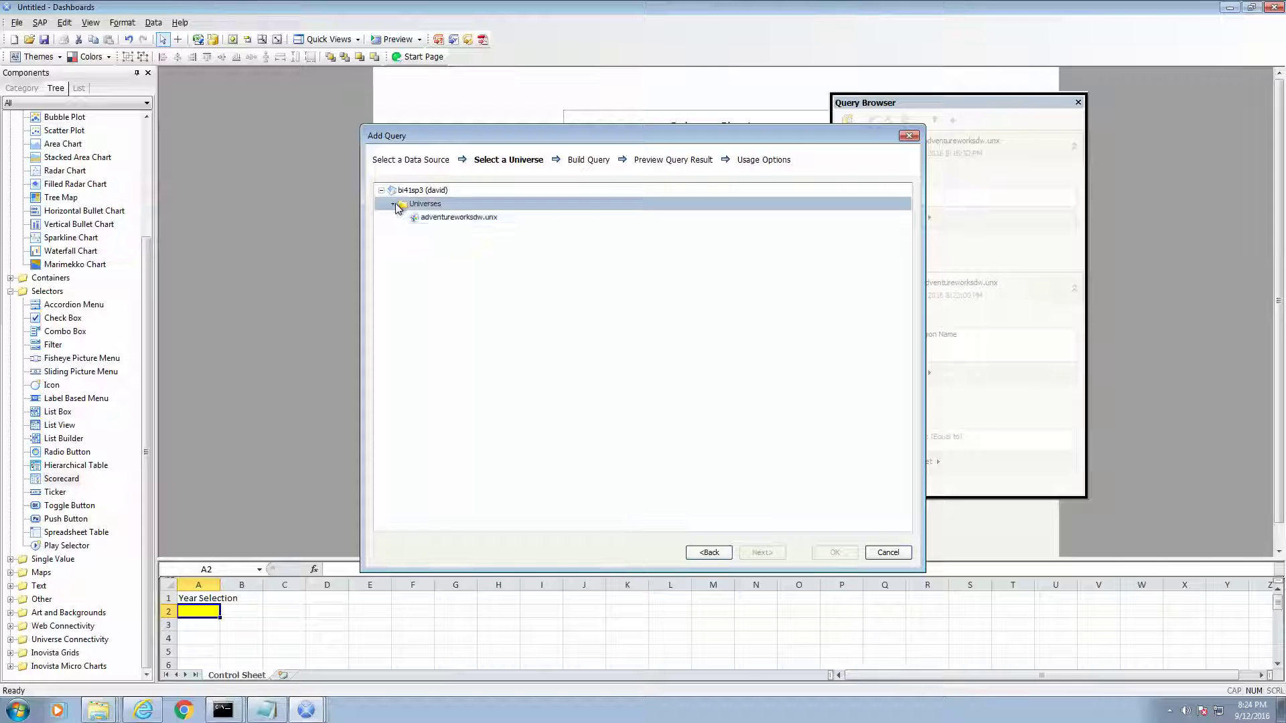
left_click(449, 218)
left_click(762, 553)
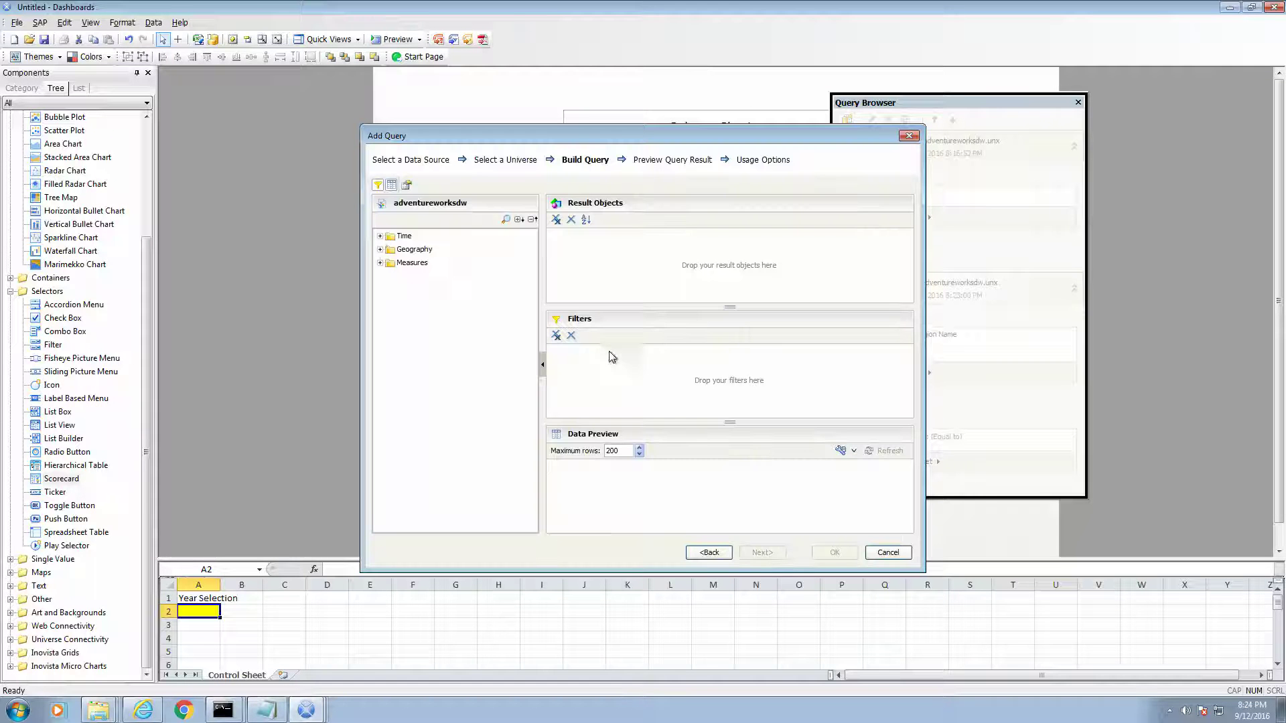
Add English Country Region Name and Internet Sales Amount to the result objects.
left_click(380, 250)
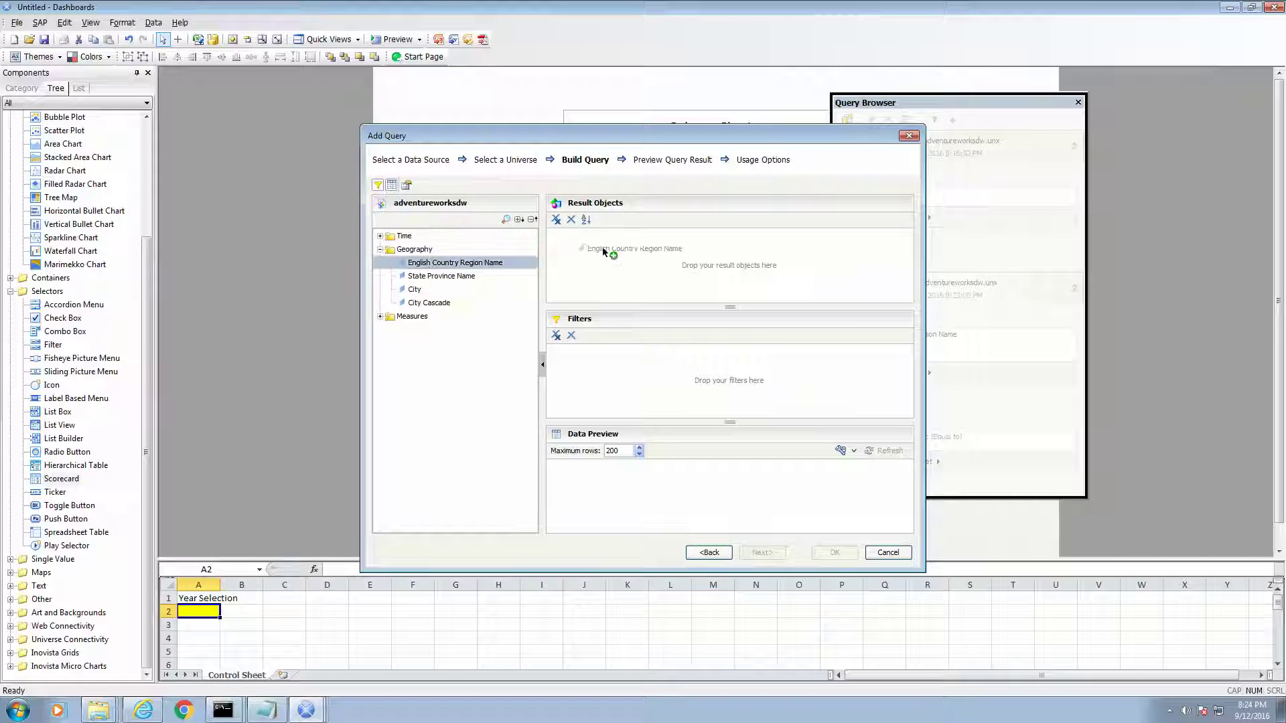
left_click_drag(605, 251, 607, 253)
left_click(380, 316)
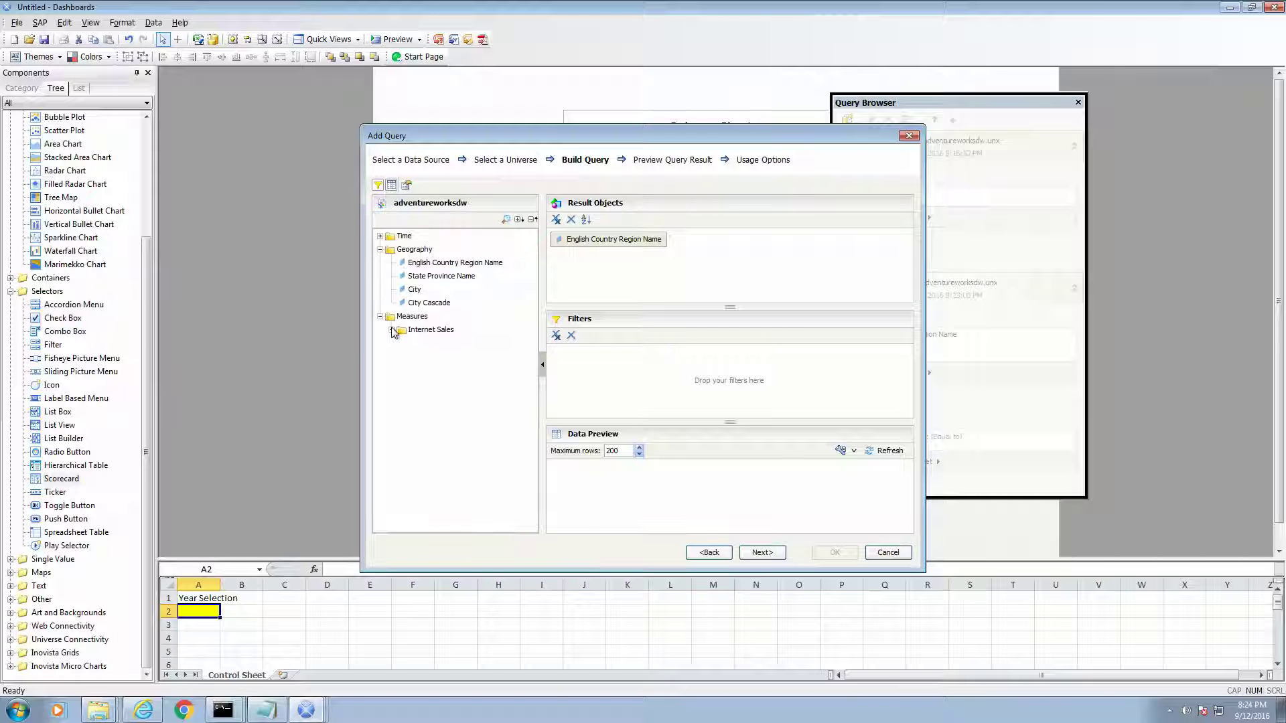
left_click(393, 331)
left_click_drag(429, 344, 727, 271)
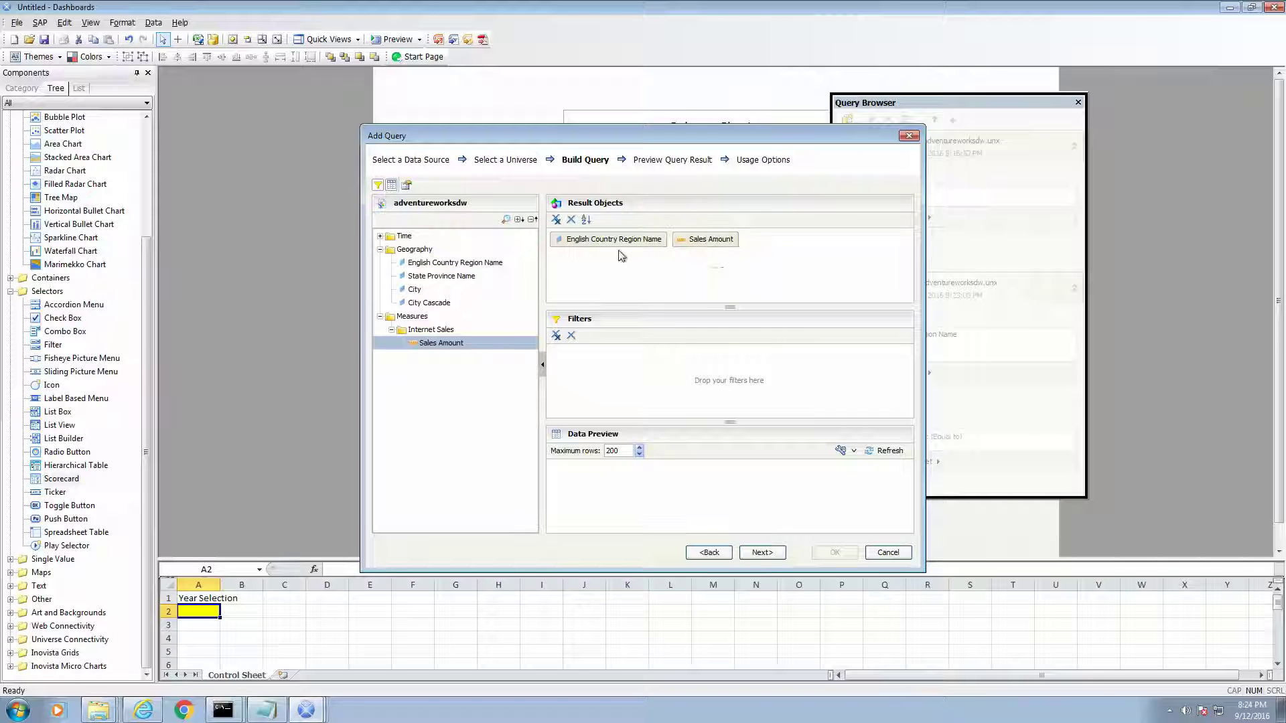
Filter English Country Region Name with an In list prompt, then go to the preview.
left_click_drag(462, 264, 609, 368)
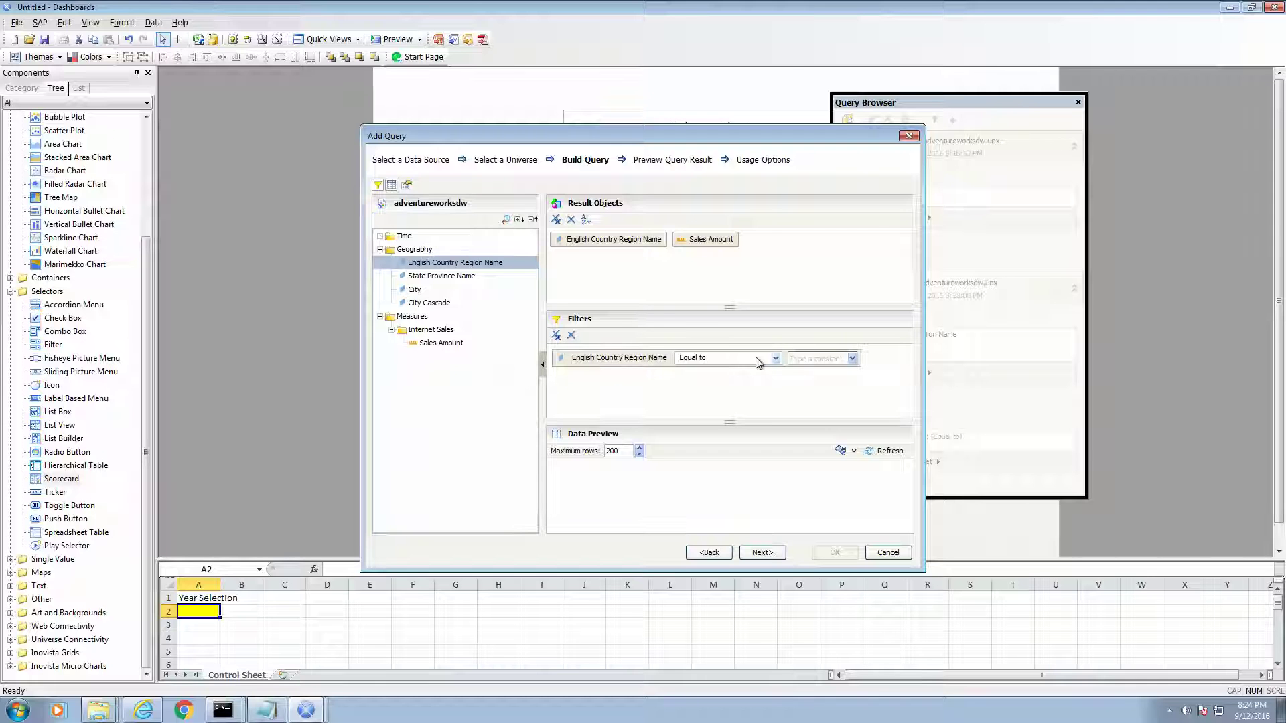
left_click(759, 362)
left_click_drag(777, 379, 778, 410)
left_click(730, 400)
left_click(855, 360)
left_click(852, 402)
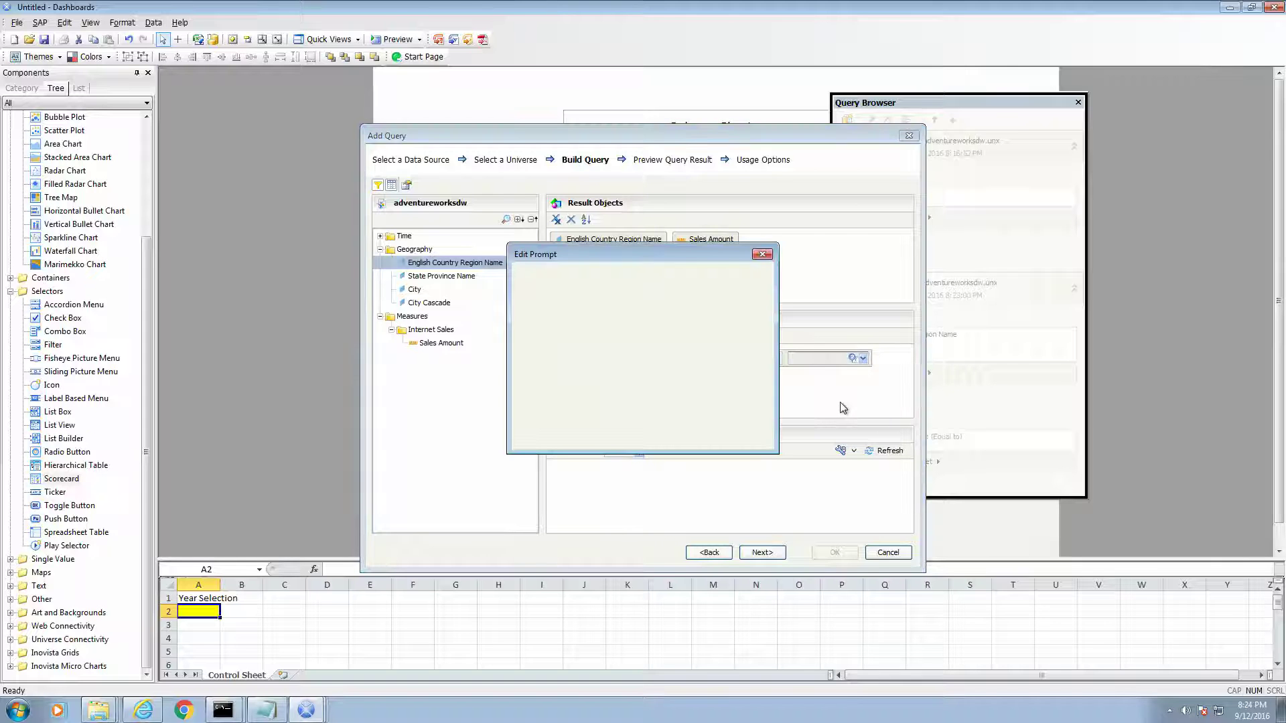
left_click(696, 436)
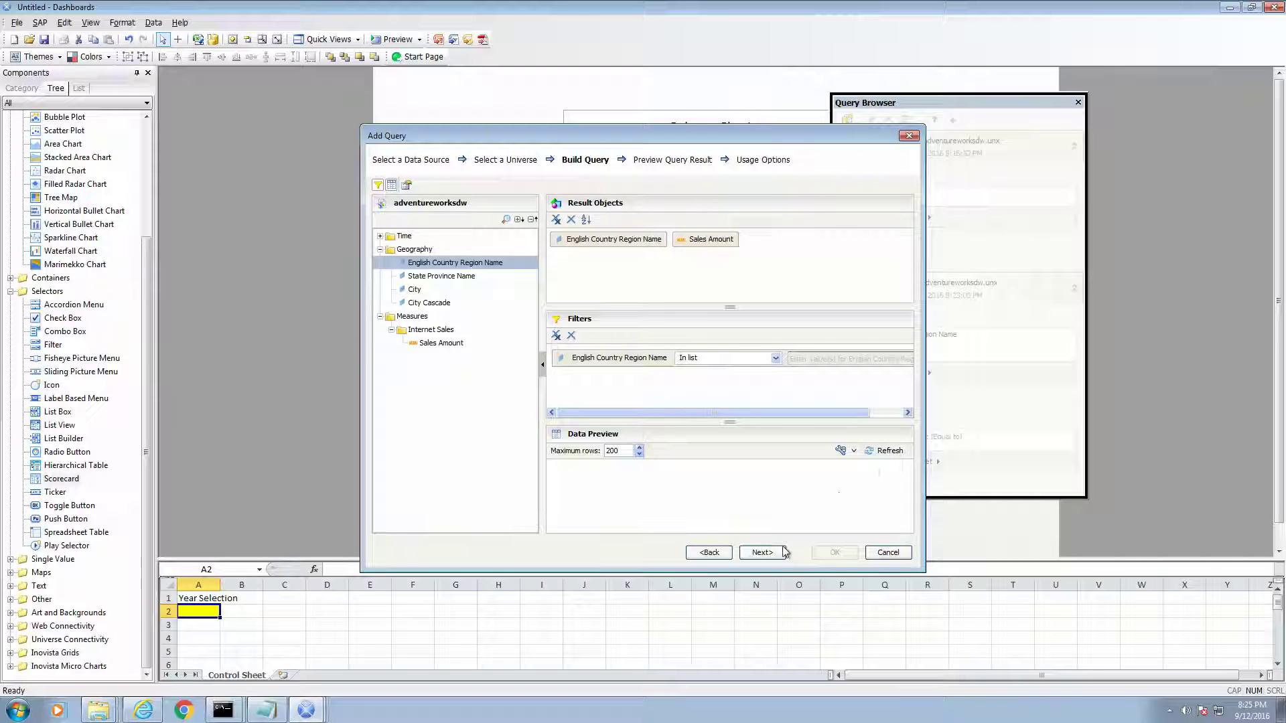
left_click(763, 553)
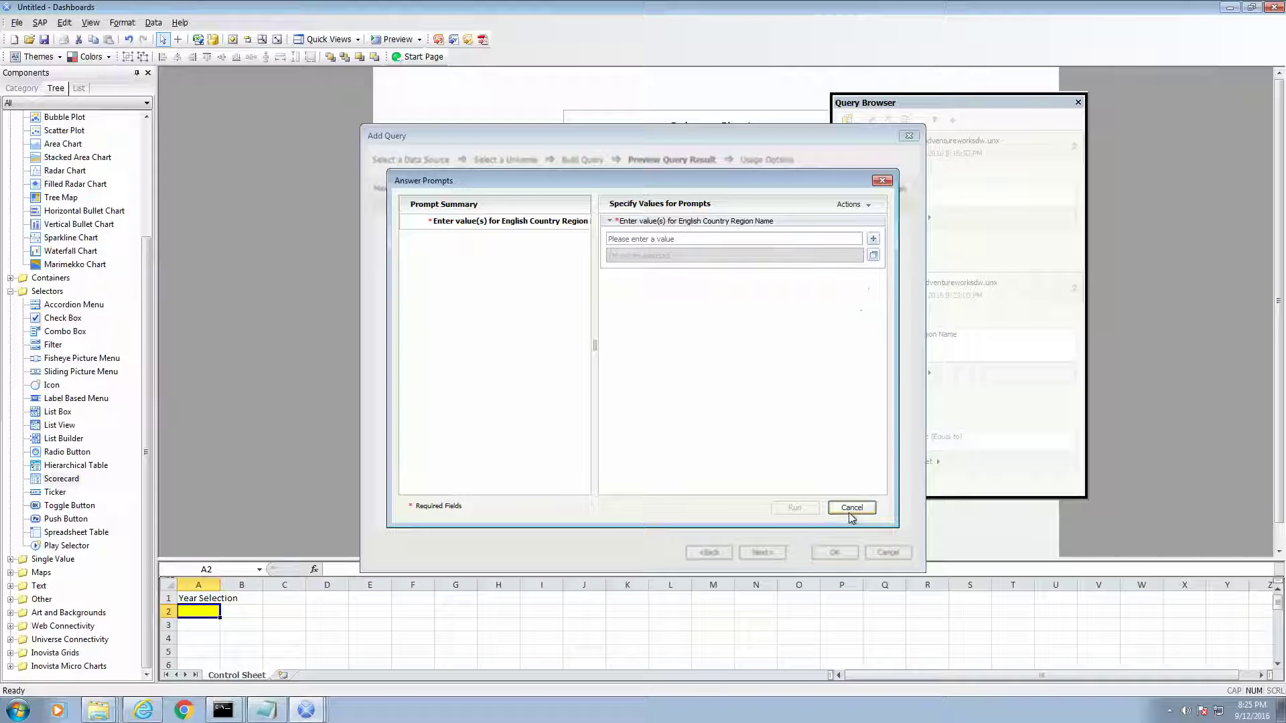
Run the query with Australia as the country prompt value, then return to the query editor.
left_click(873, 255)
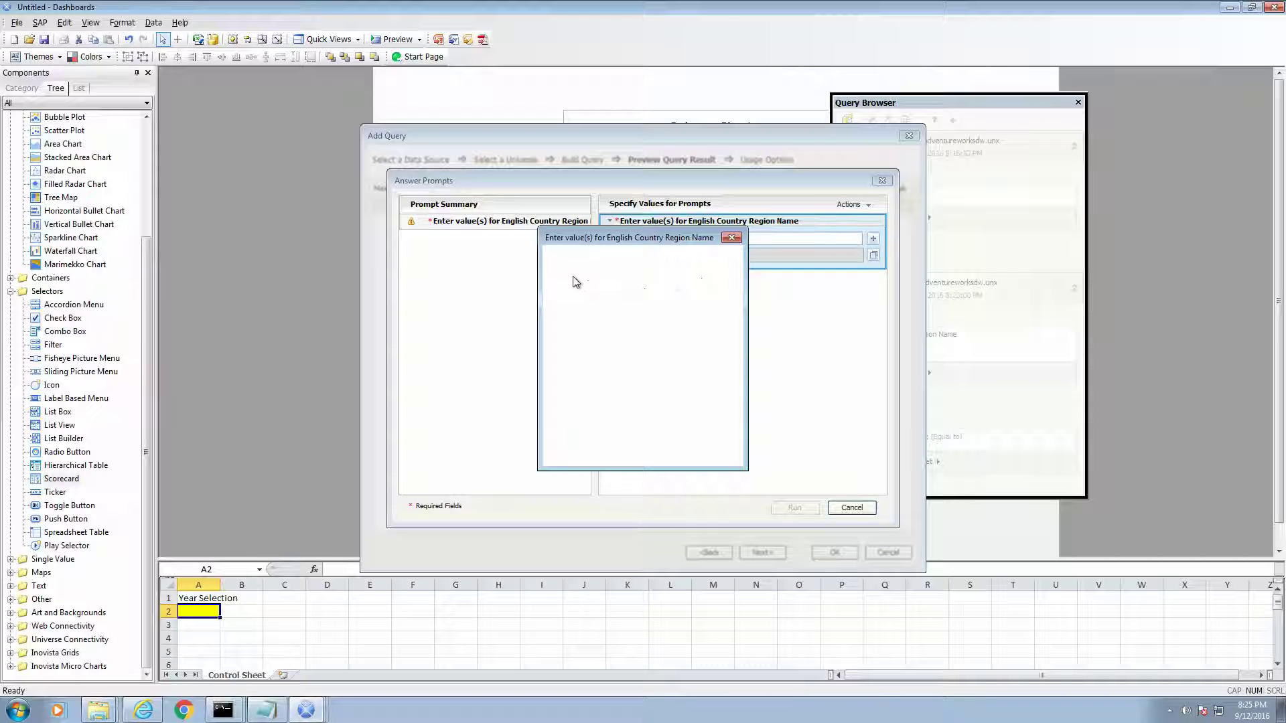
left_click(569, 295)
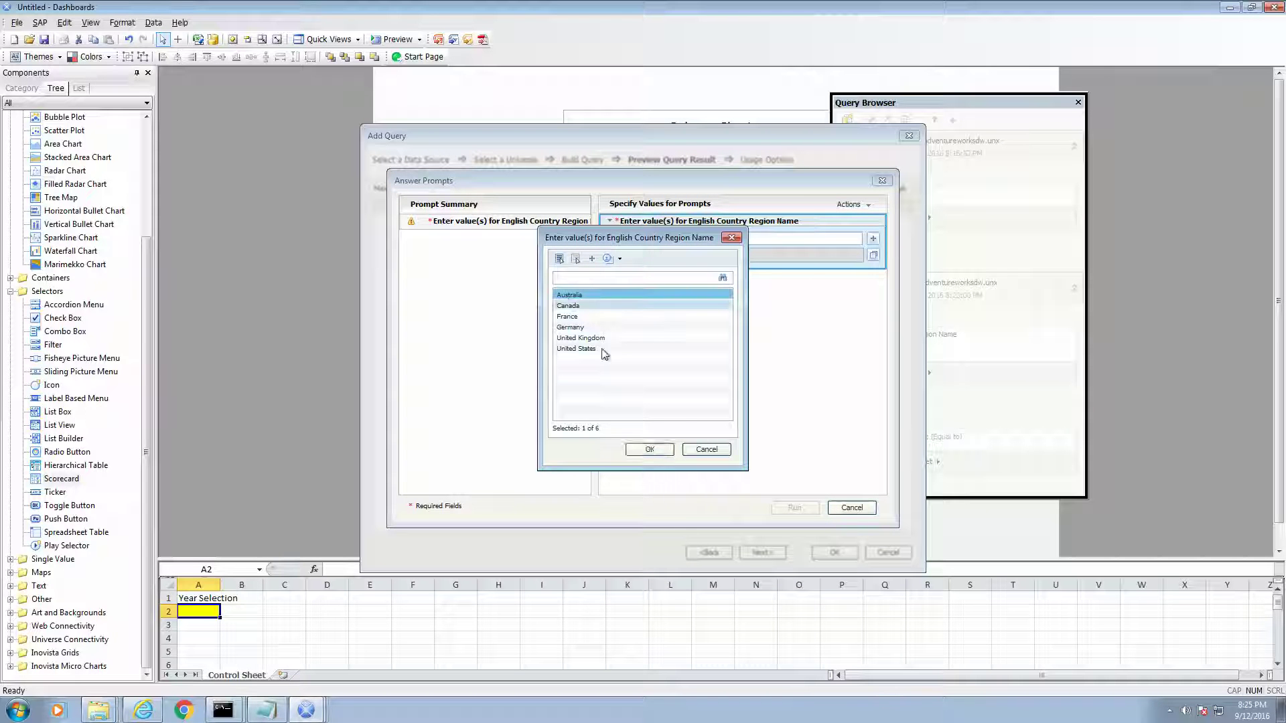
left_click(650, 449)
left_click(795, 507)
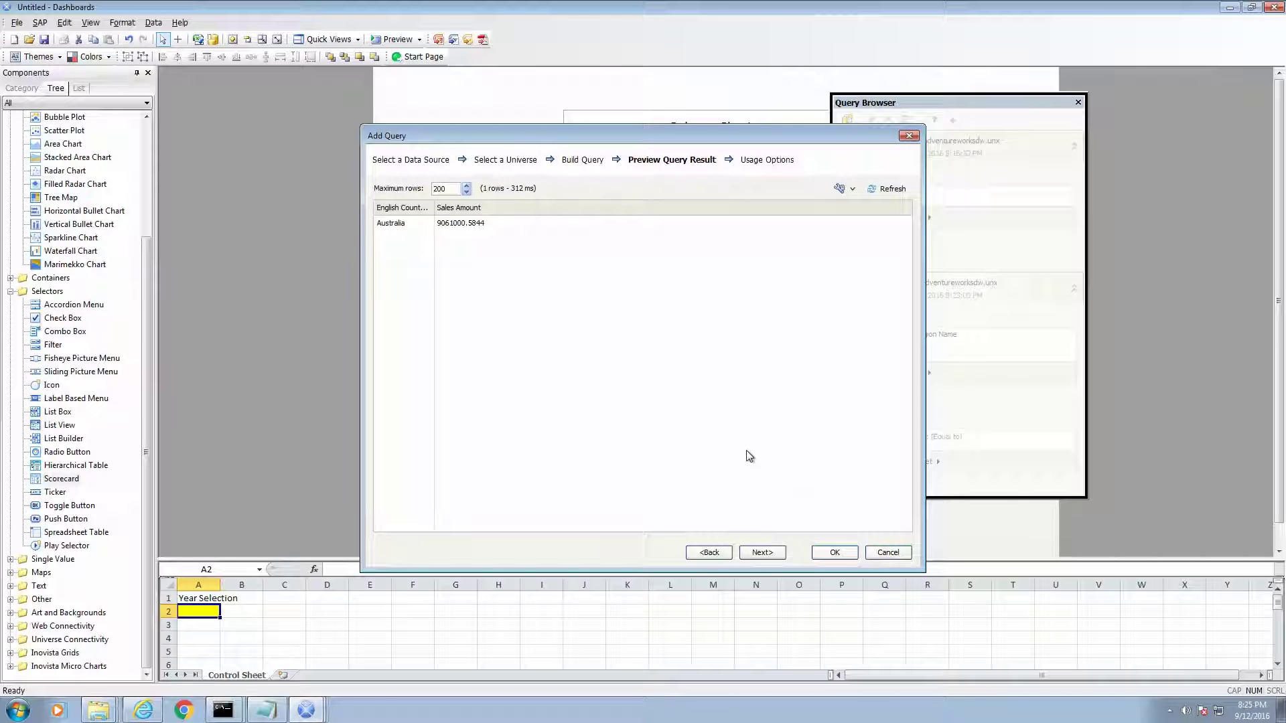
left_click(716, 553)
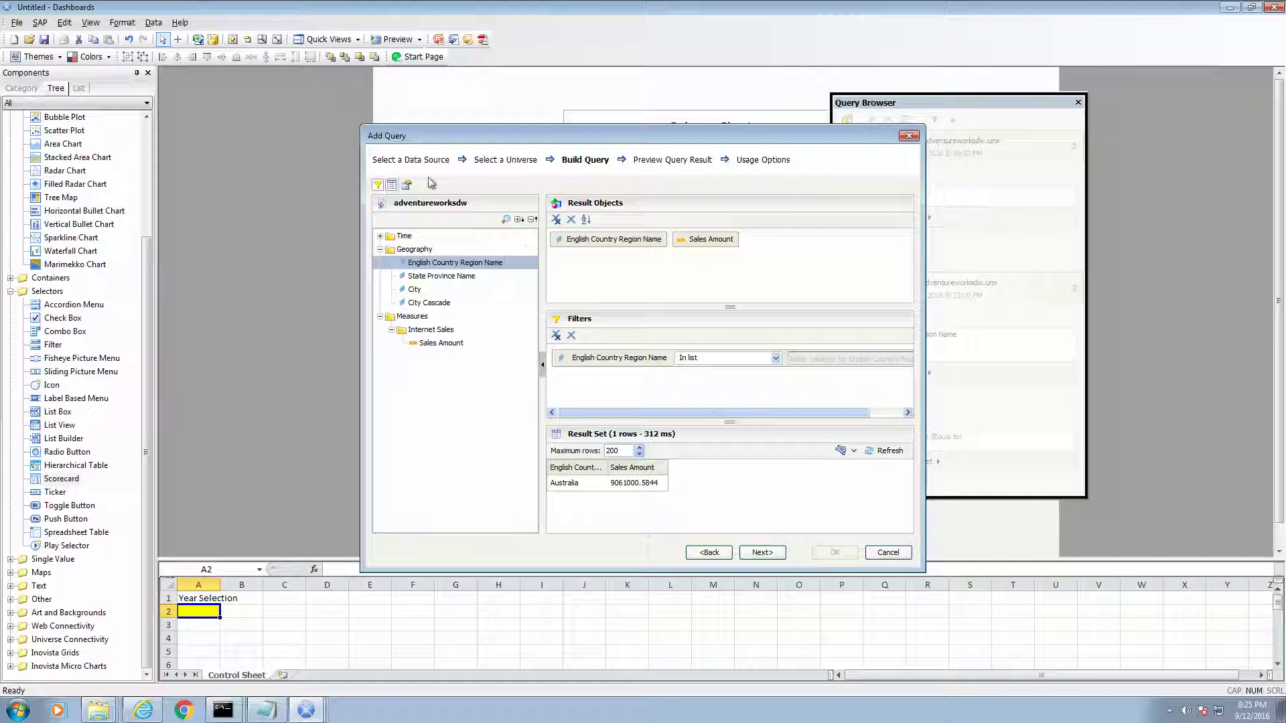
Rename the query to 'multi select scorecard' in its properties.
left_click(408, 185)
left_click_drag(575, 203, 536, 203)
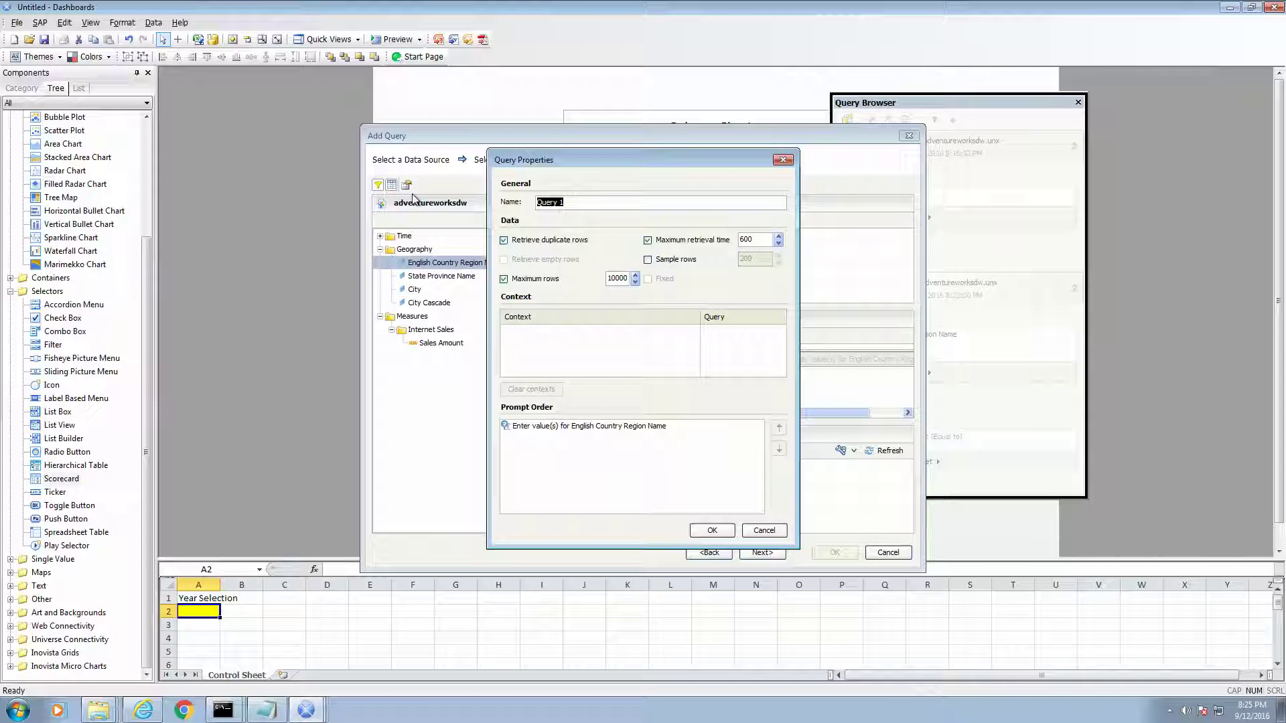
type("multi select scorecard")
left_click(710, 530)
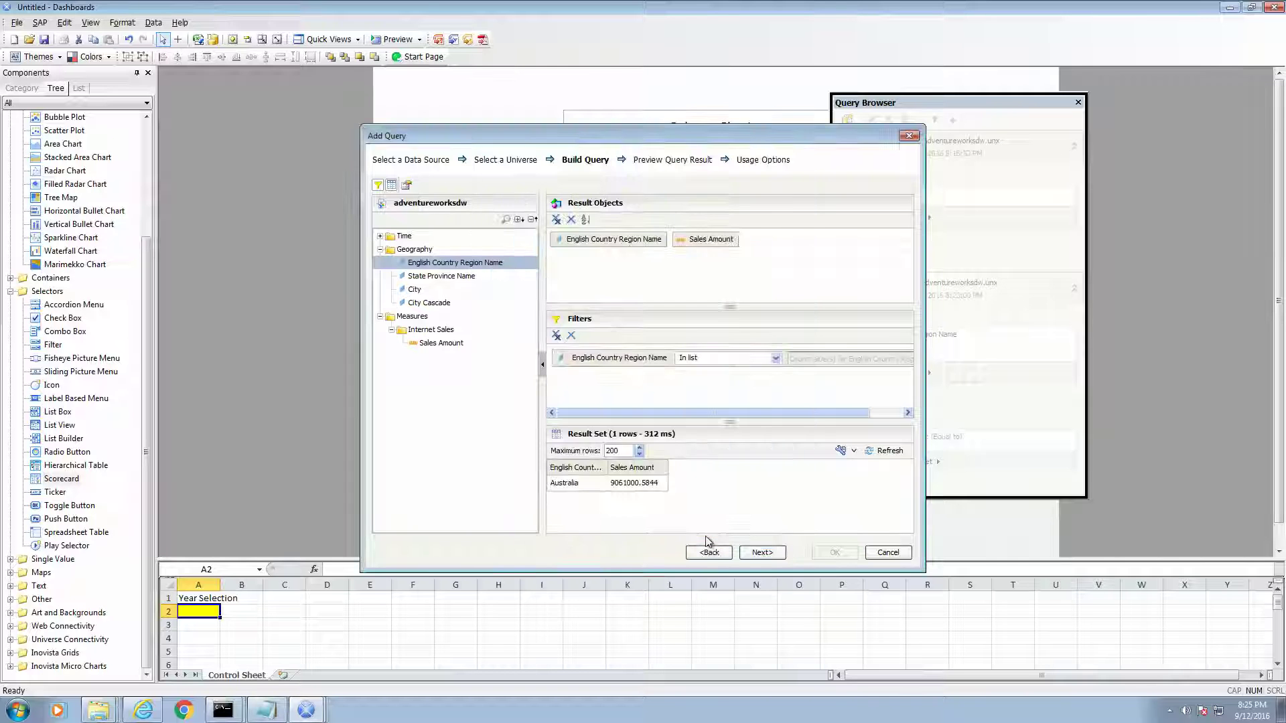
Add the query with Refresh Before Components Are Loaded off and Enable Load Cursor on.
left_click(762, 552)
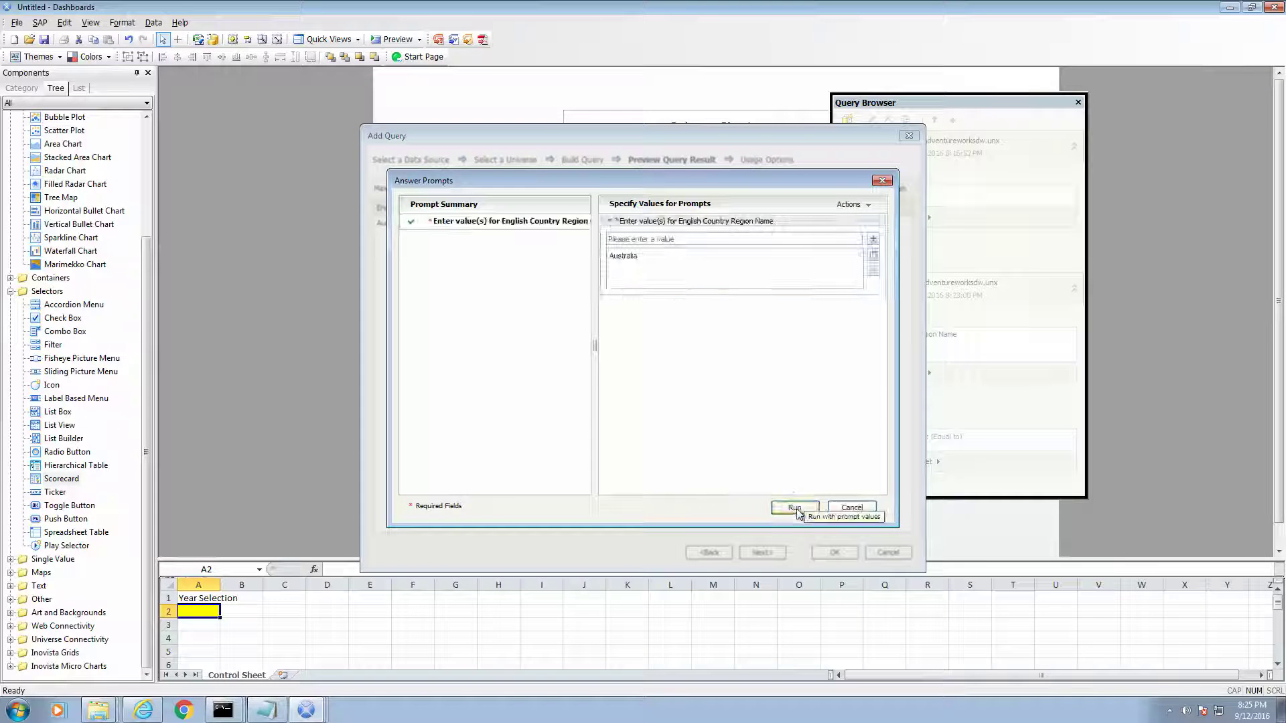
left_click(795, 509)
left_click(763, 552)
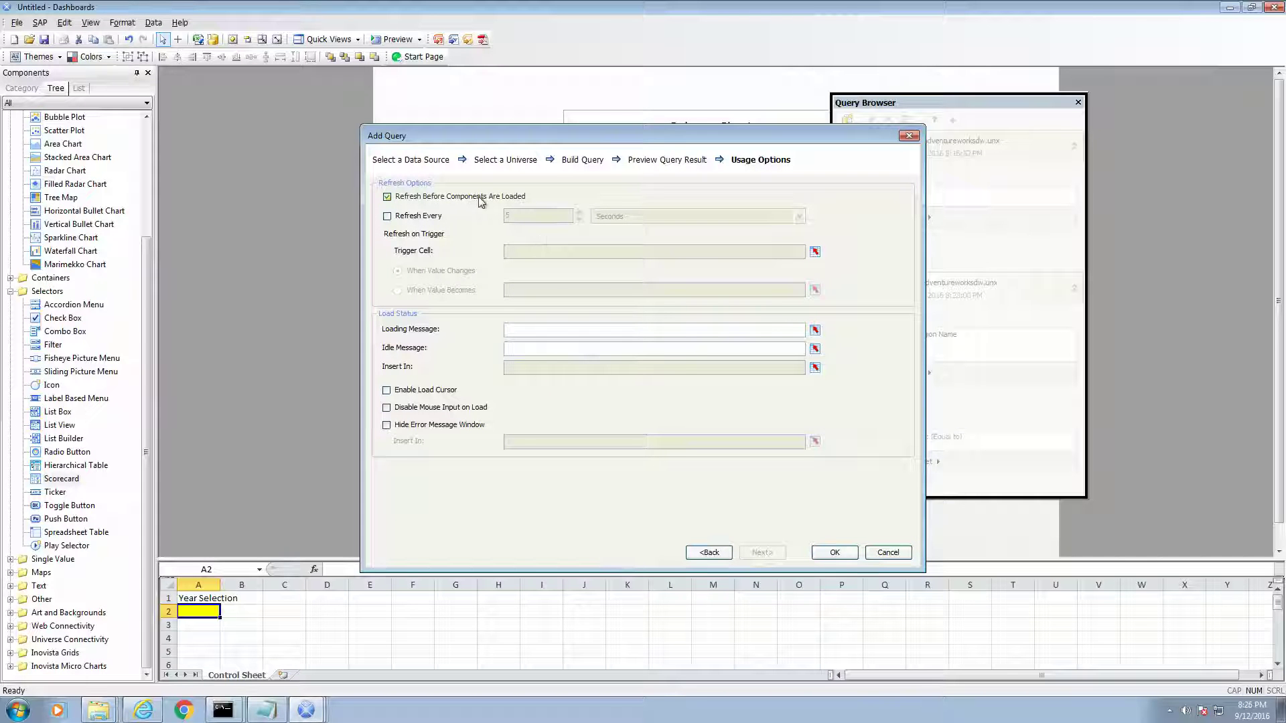
left_click(387, 197)
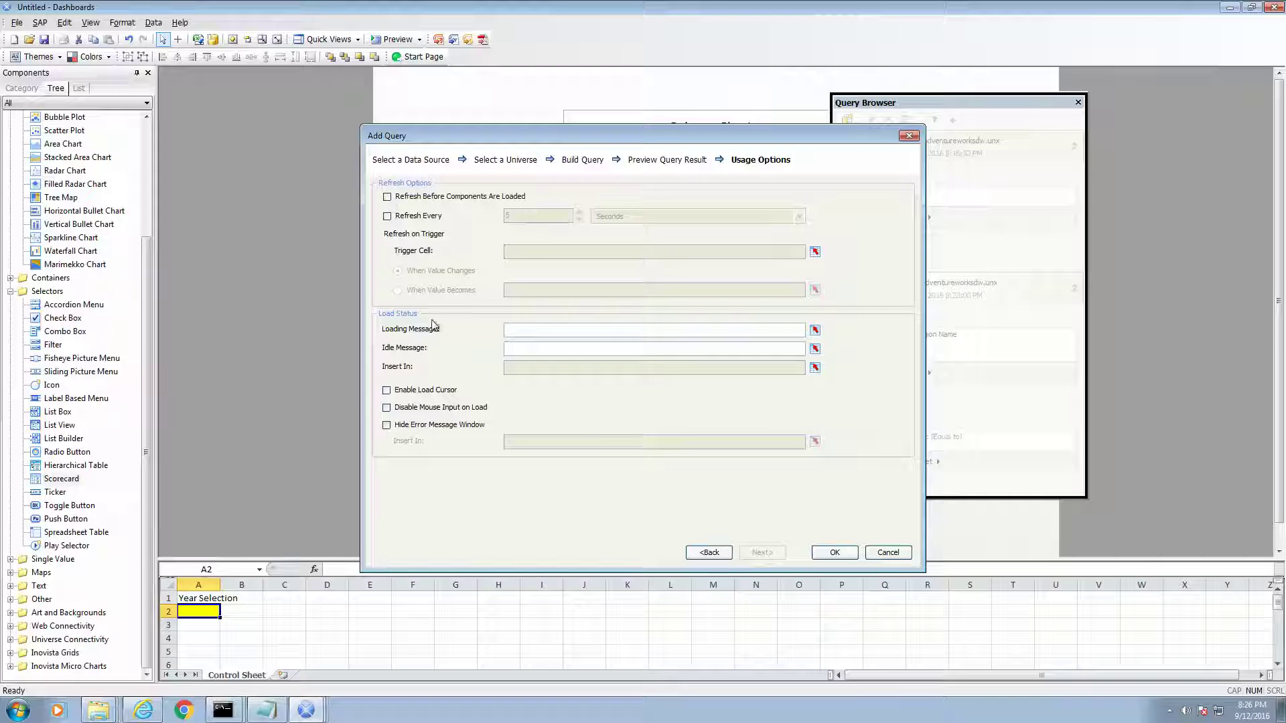
left_click(387, 391)
left_click(834, 553)
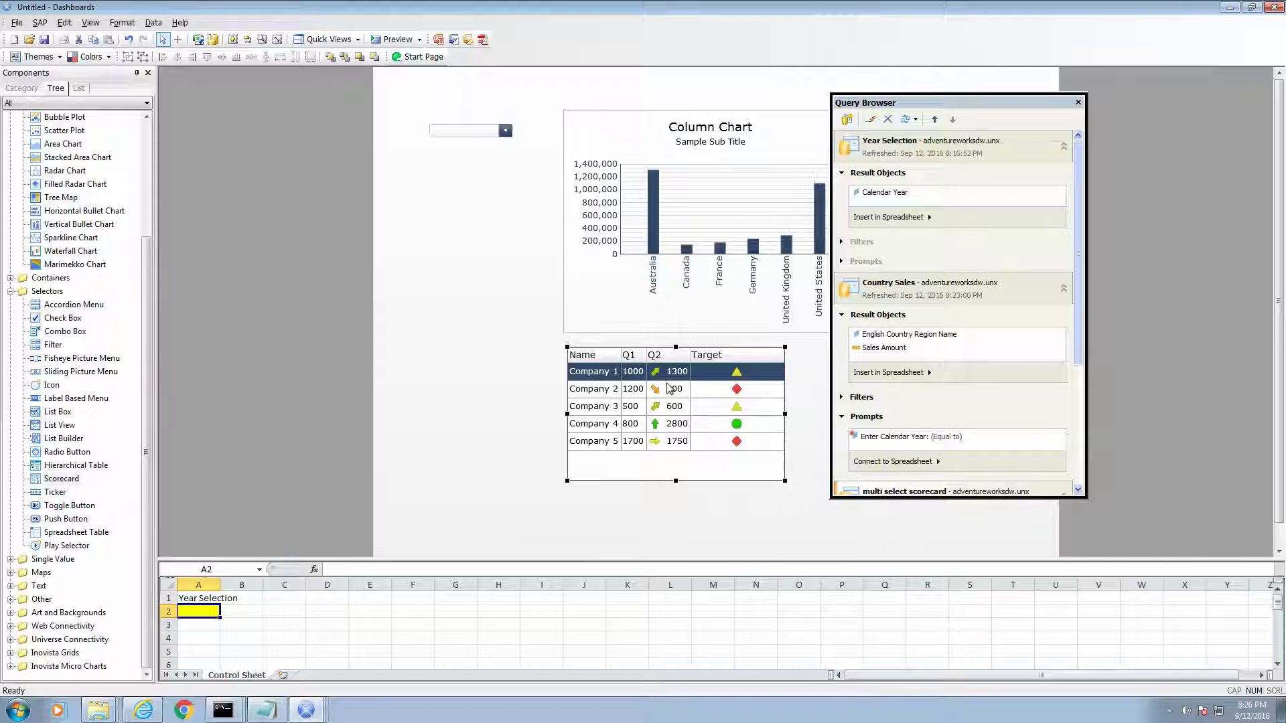
Bind the scorecard's display data to multi select scorecard's English Country Region Name and Sales Amount.
double_click(693, 385)
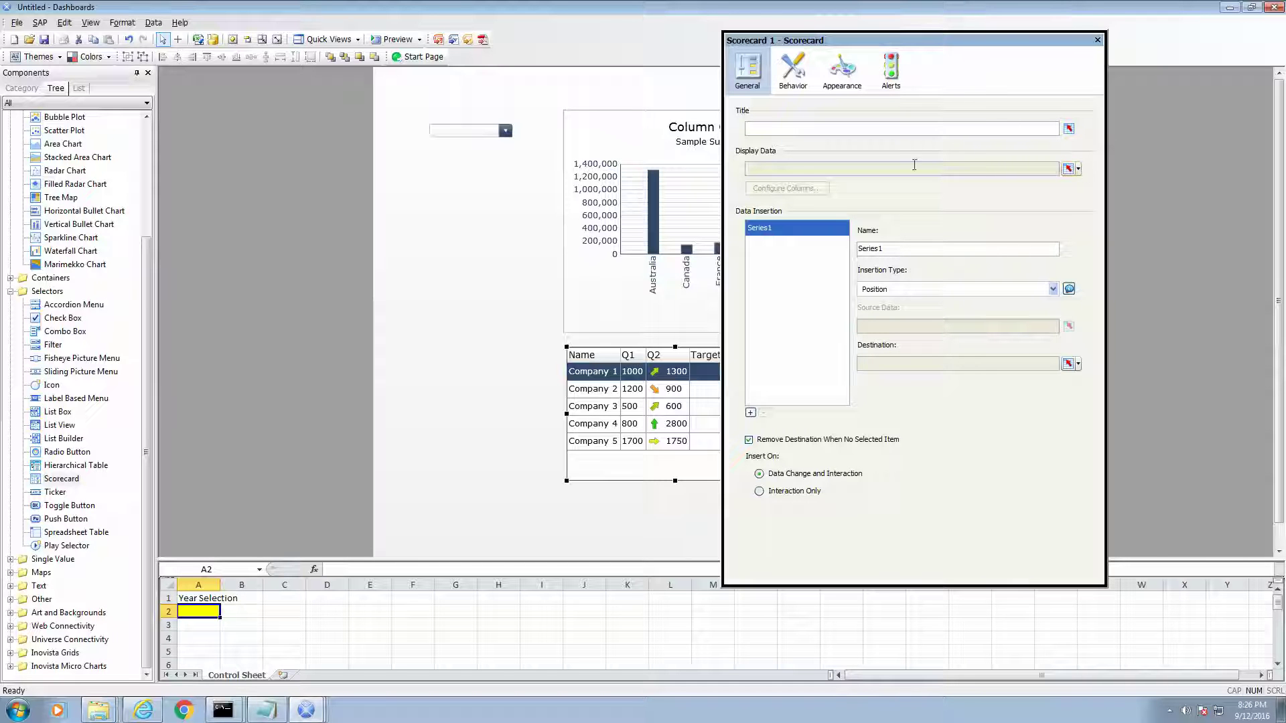
left_click(1079, 169)
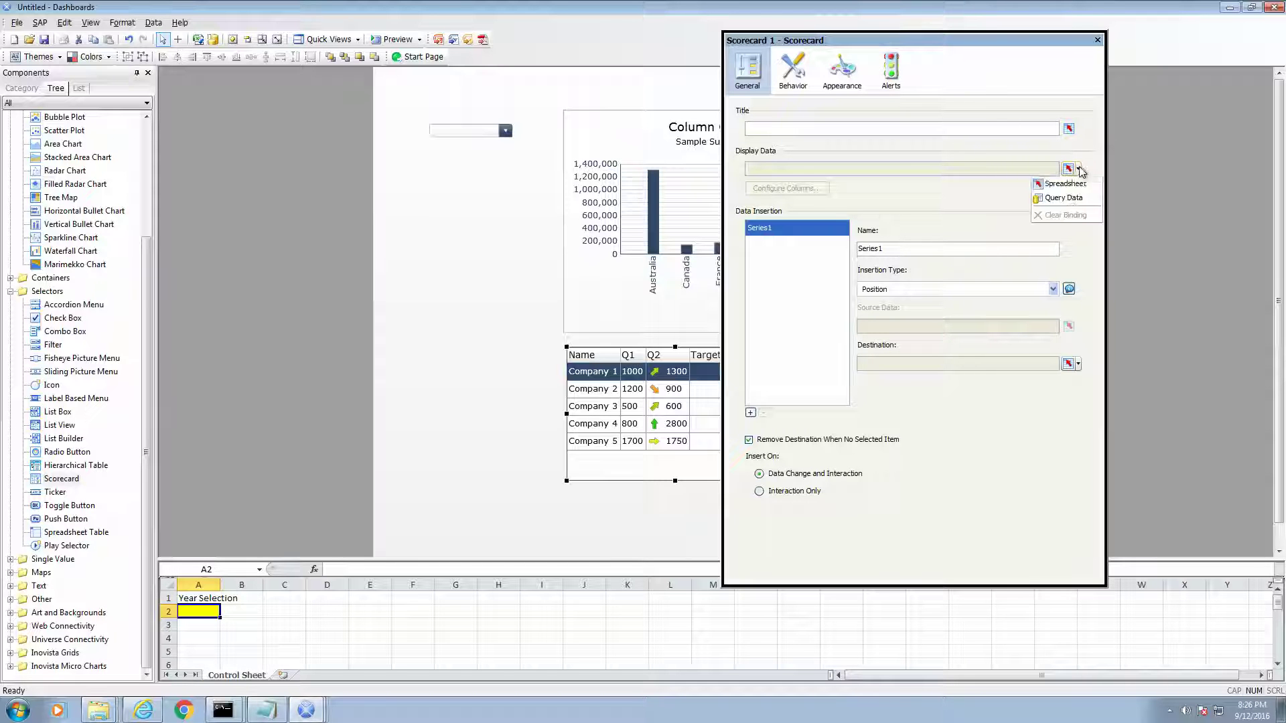
left_click(1065, 198)
left_click(728, 191)
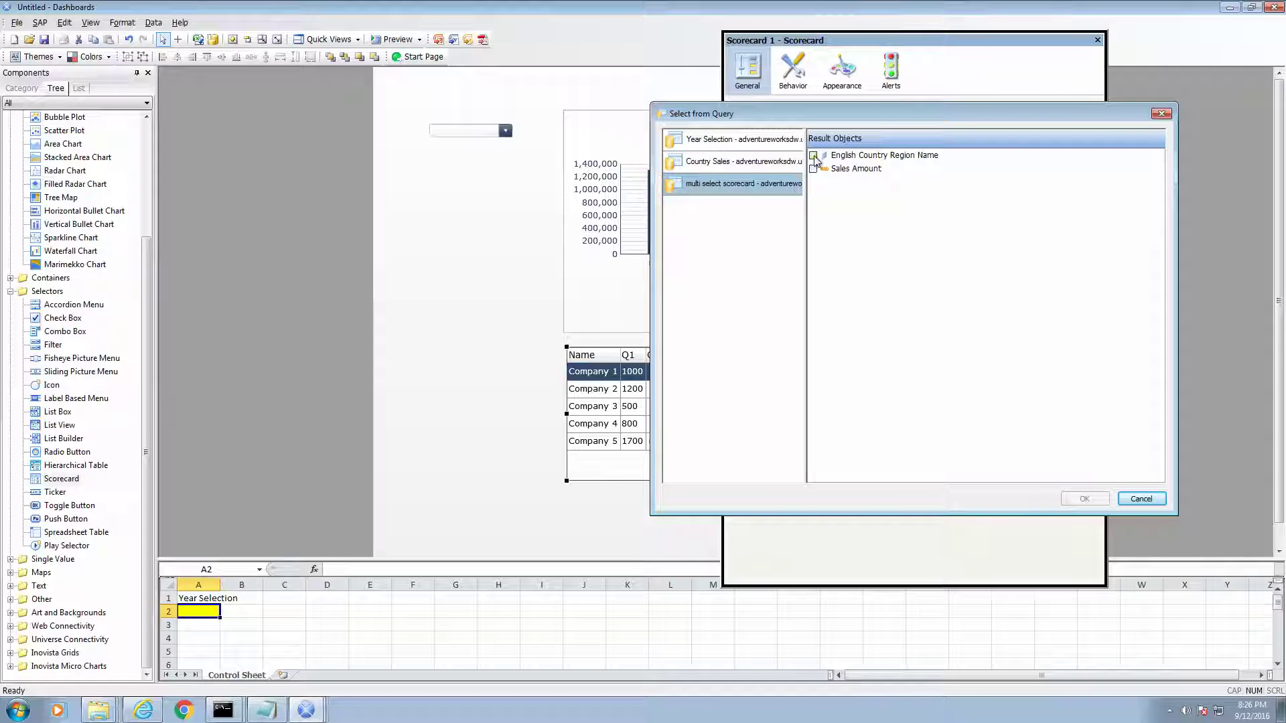
left_click(814, 156)
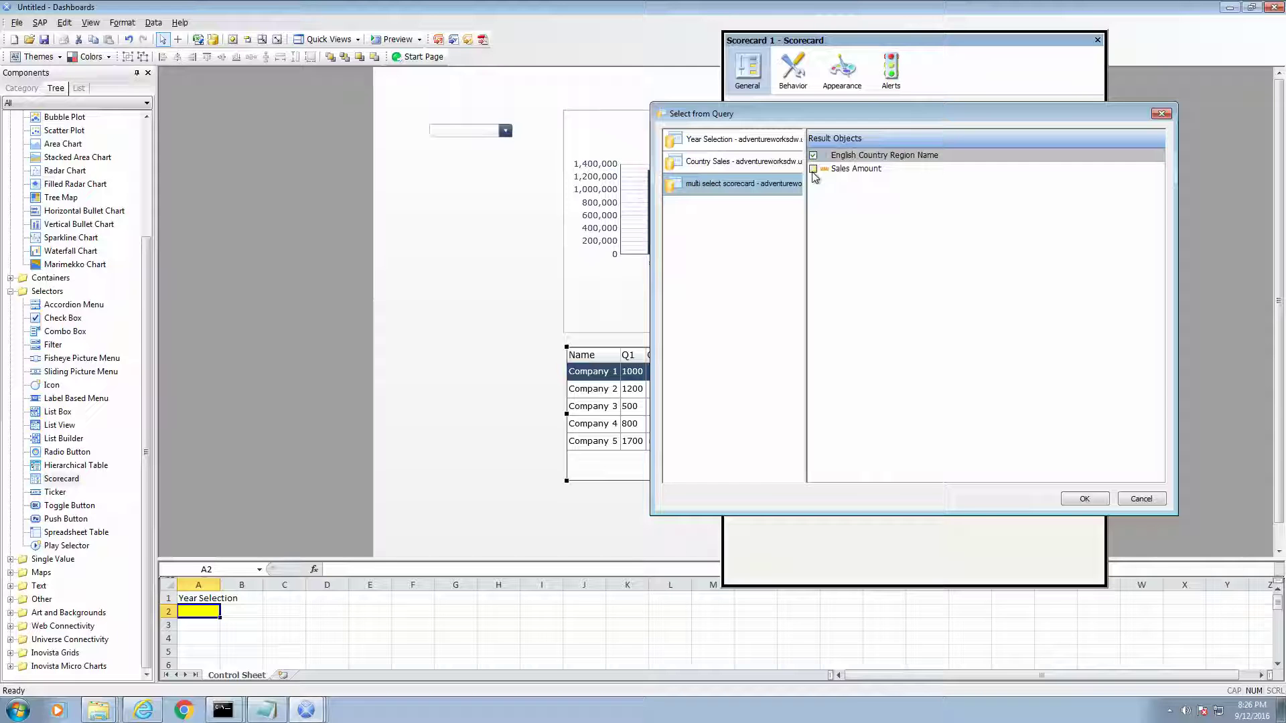
left_click(813, 169)
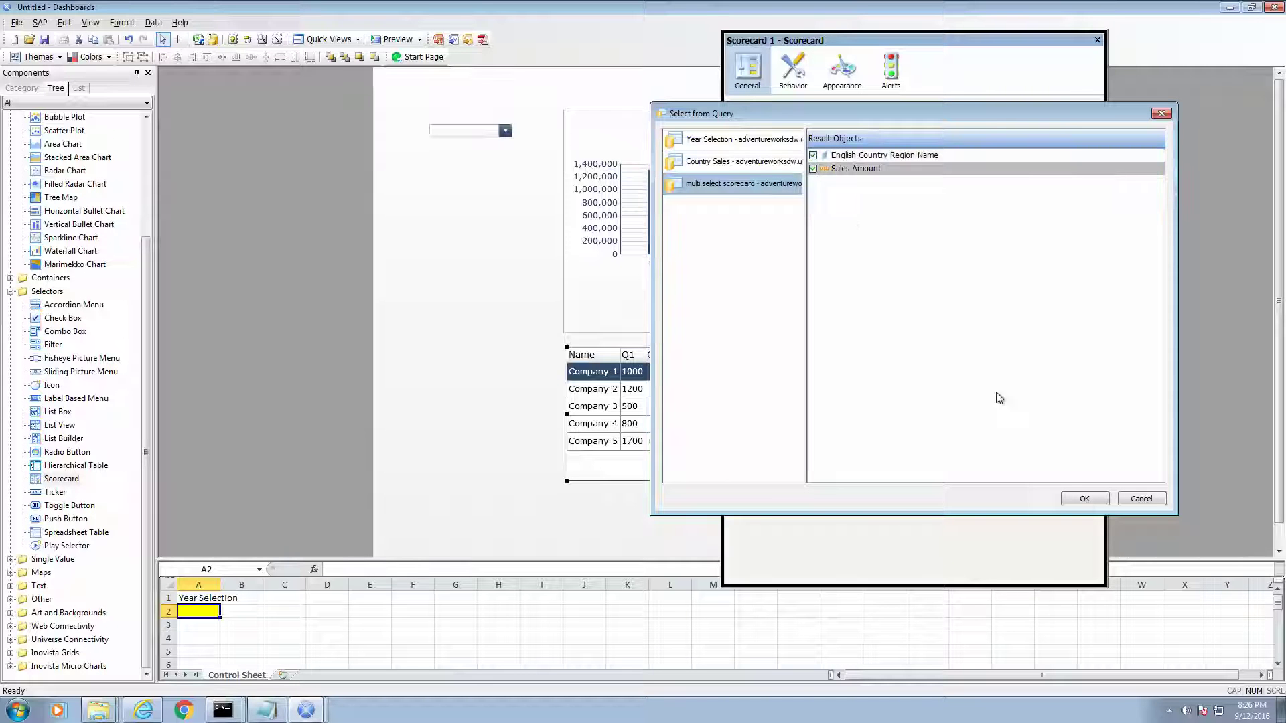
left_click(1084, 500)
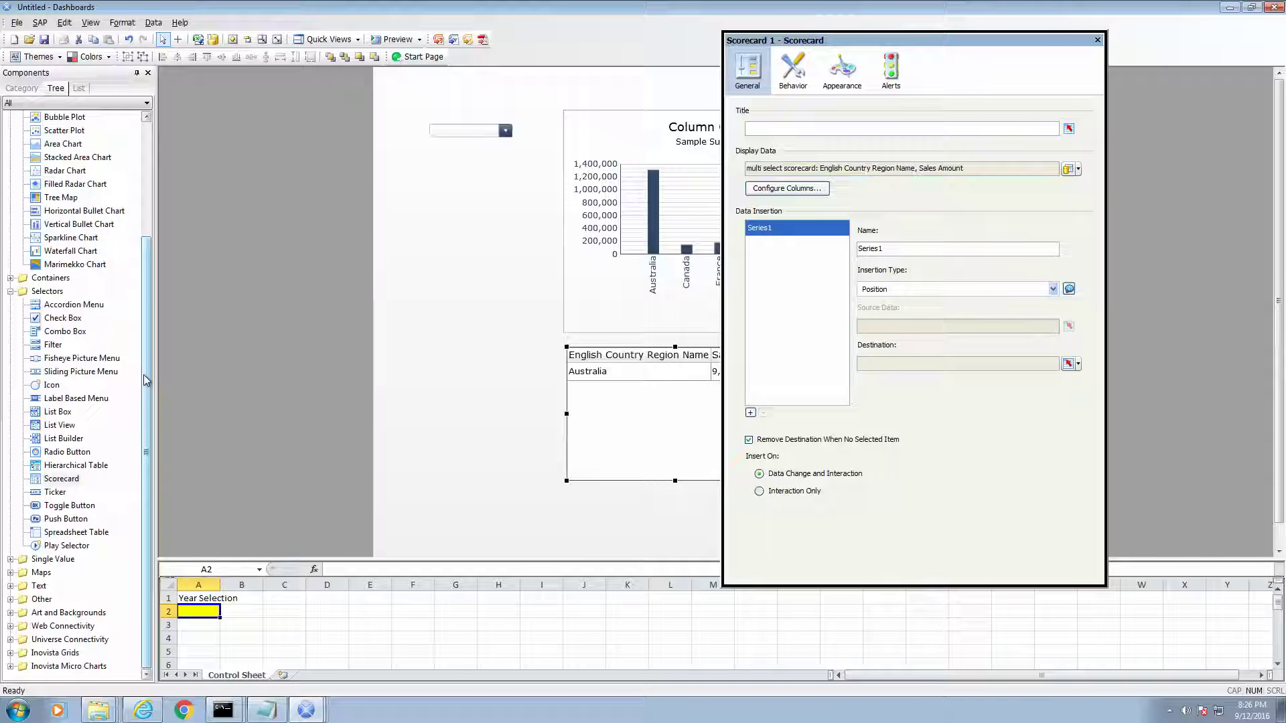
Place a Query Prompt Selector left of the scorecard, feeding the English Country Region Name prompt.
left_click(11, 642)
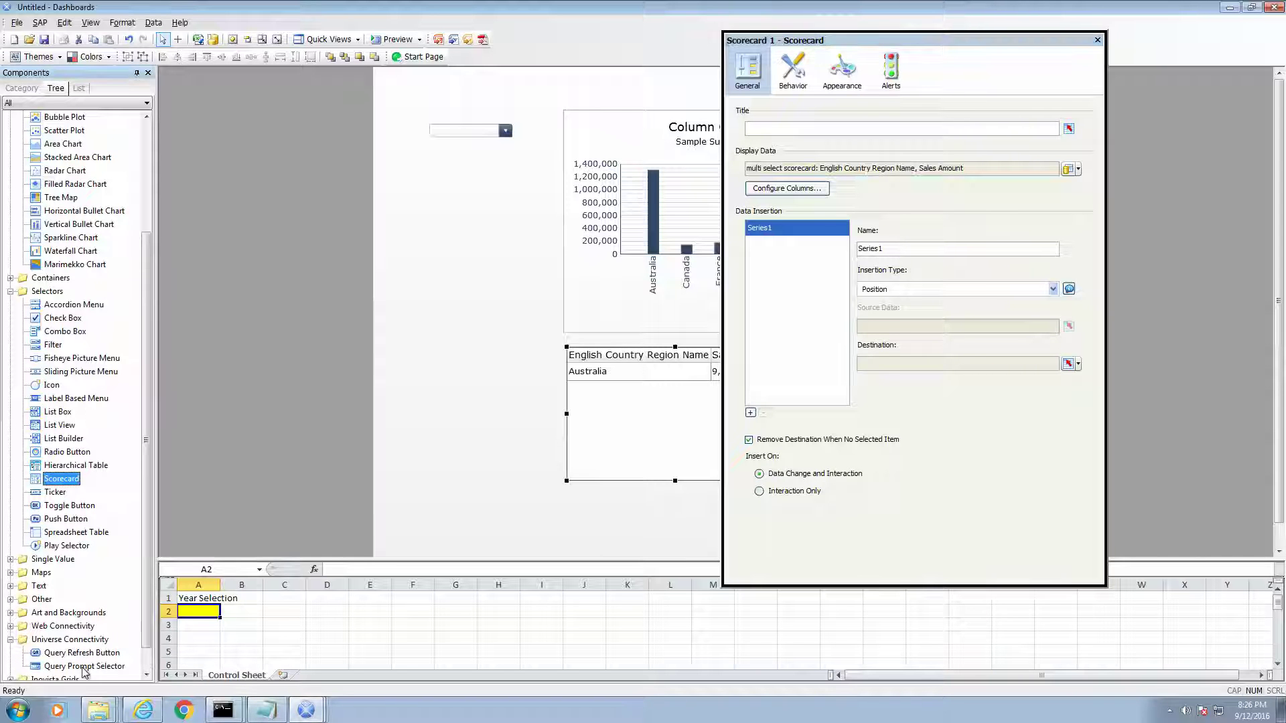
left_click_drag(84, 667, 388, 348)
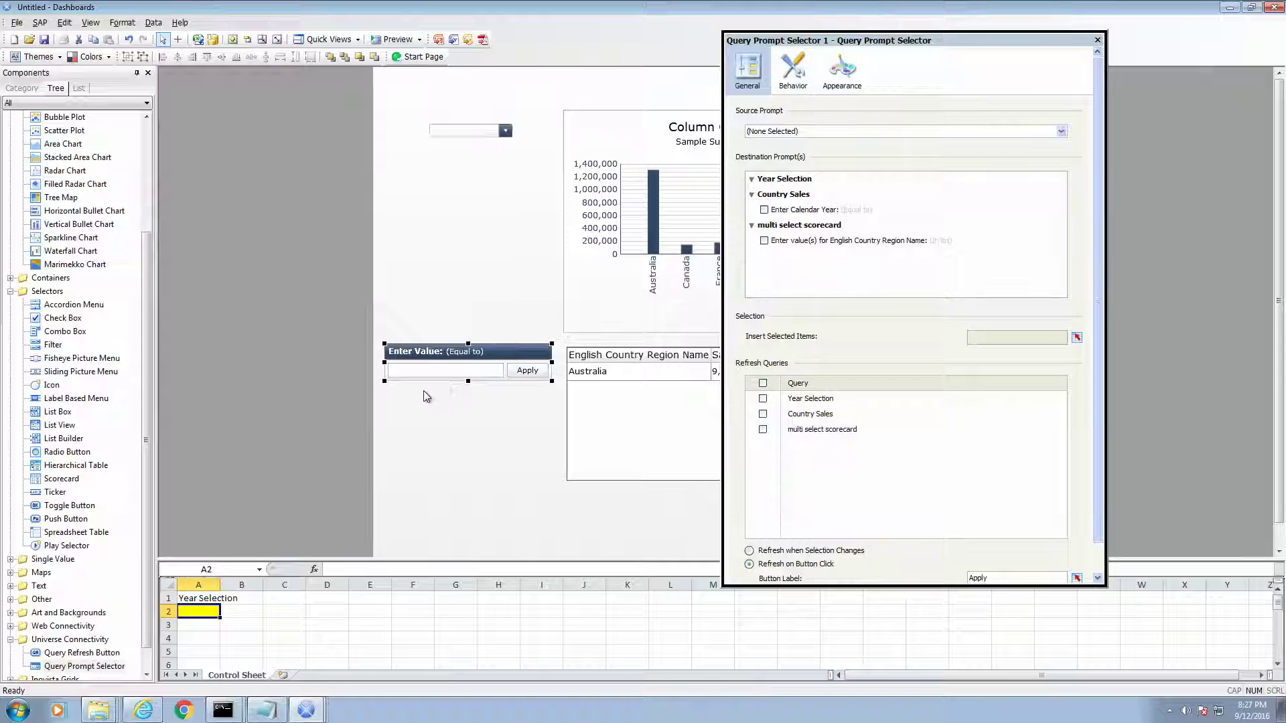
left_click(788, 134)
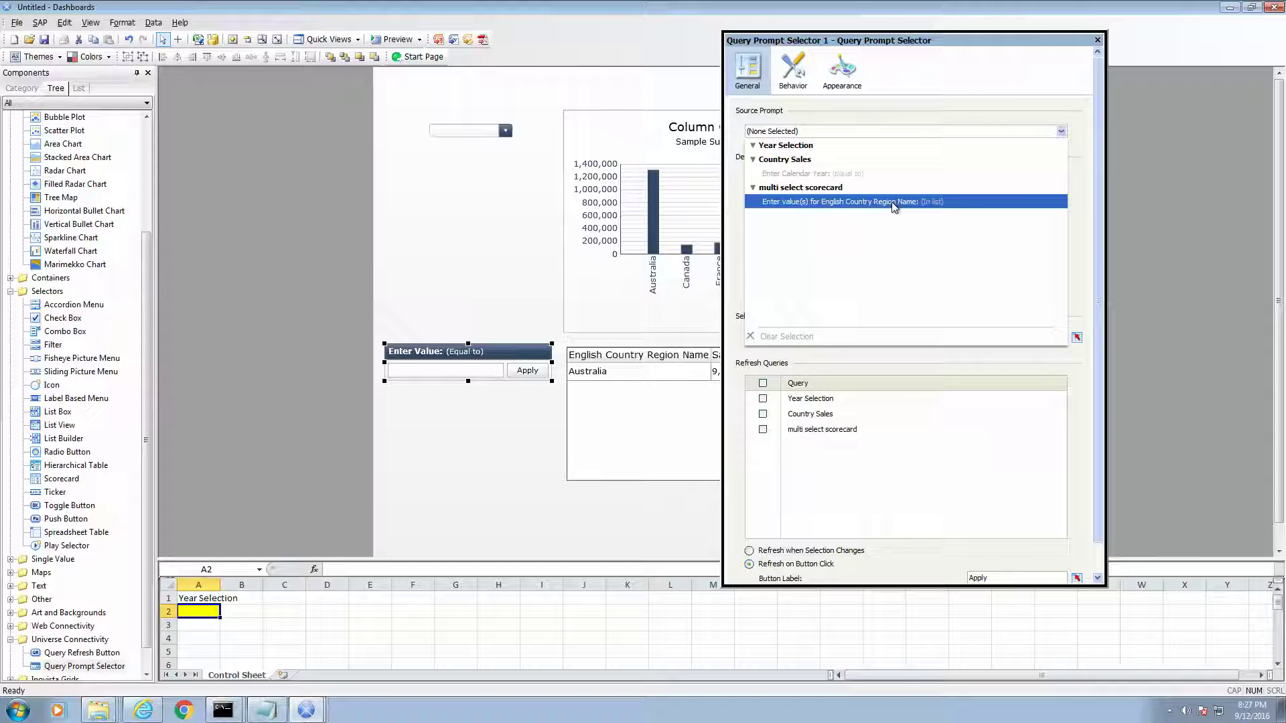
left_click(823, 203)
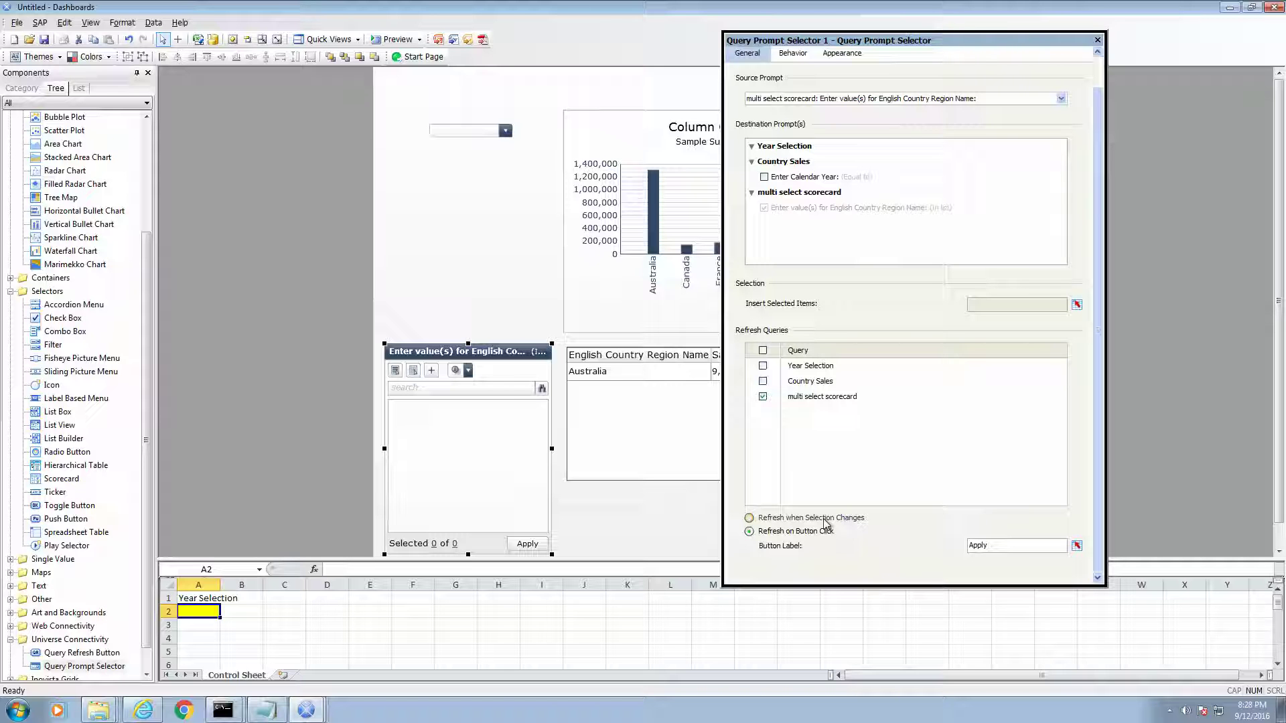
Keep the selector on Refresh on Button Click instead of on selection change, and close its settings.
left_click(825, 520)
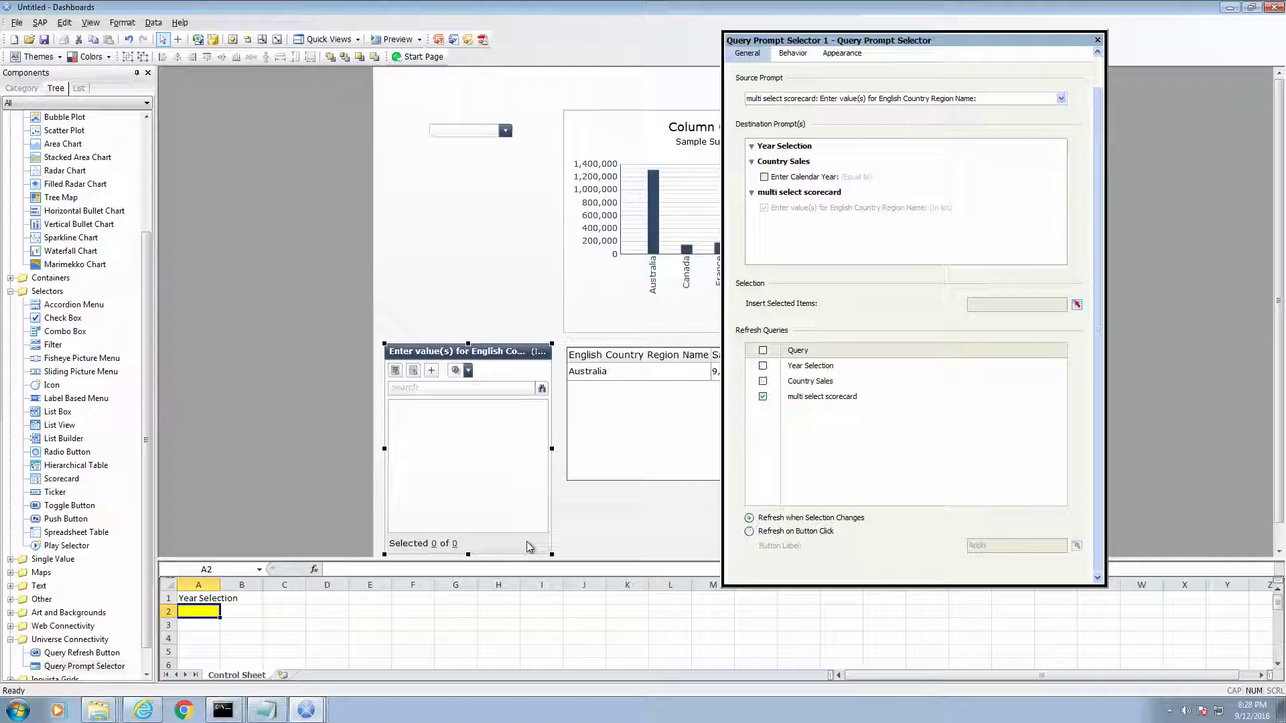
left_click(777, 534)
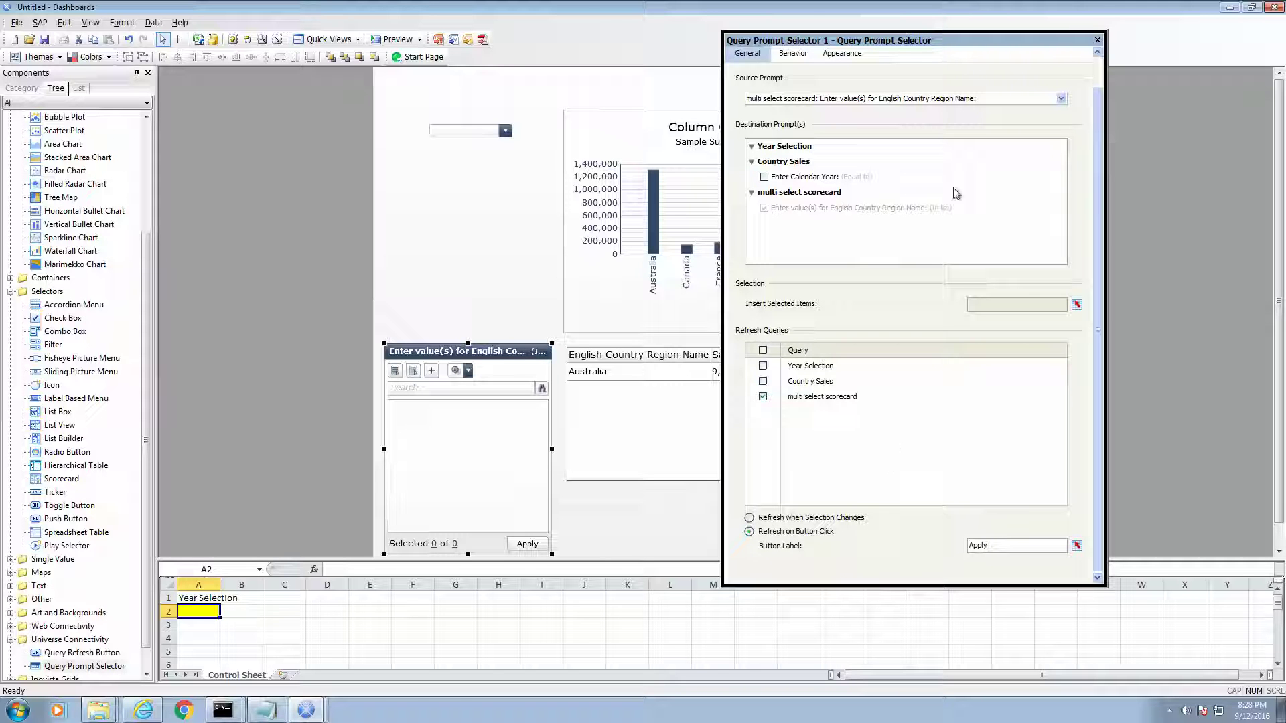
left_click(1098, 41)
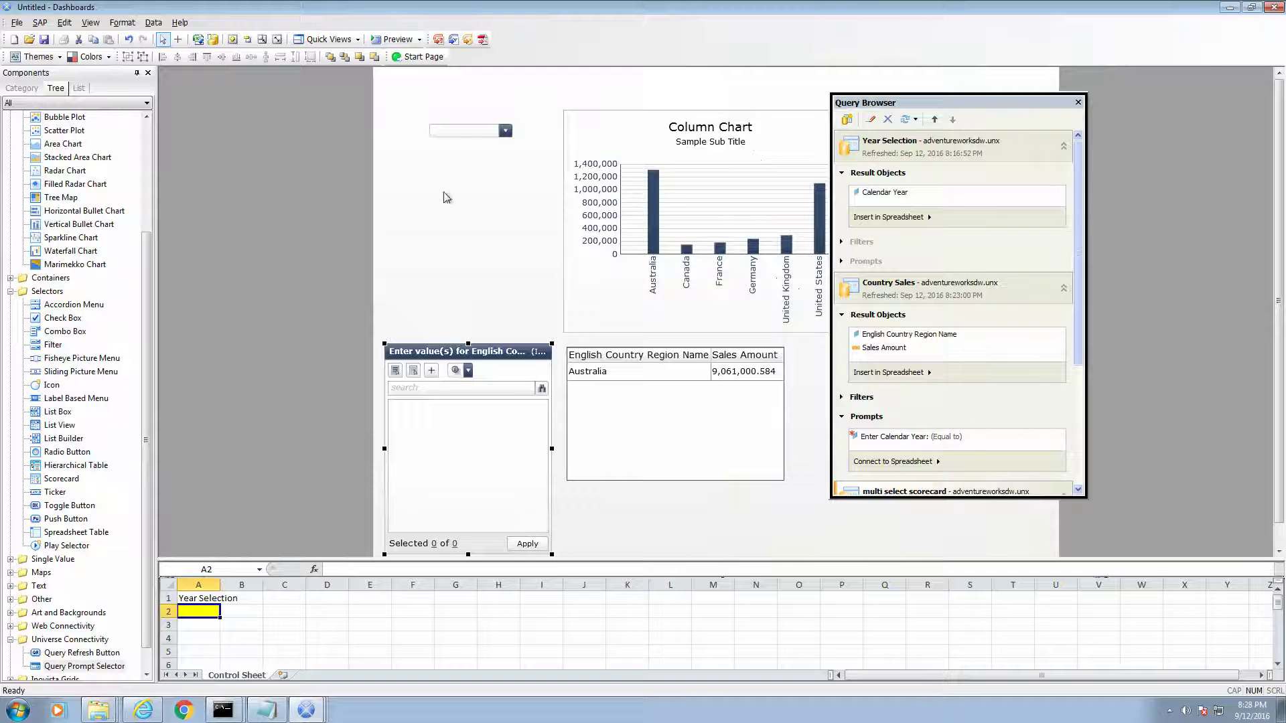
Preview the dashboard and choose 2003 in the year combo box.
left_click(394, 40)
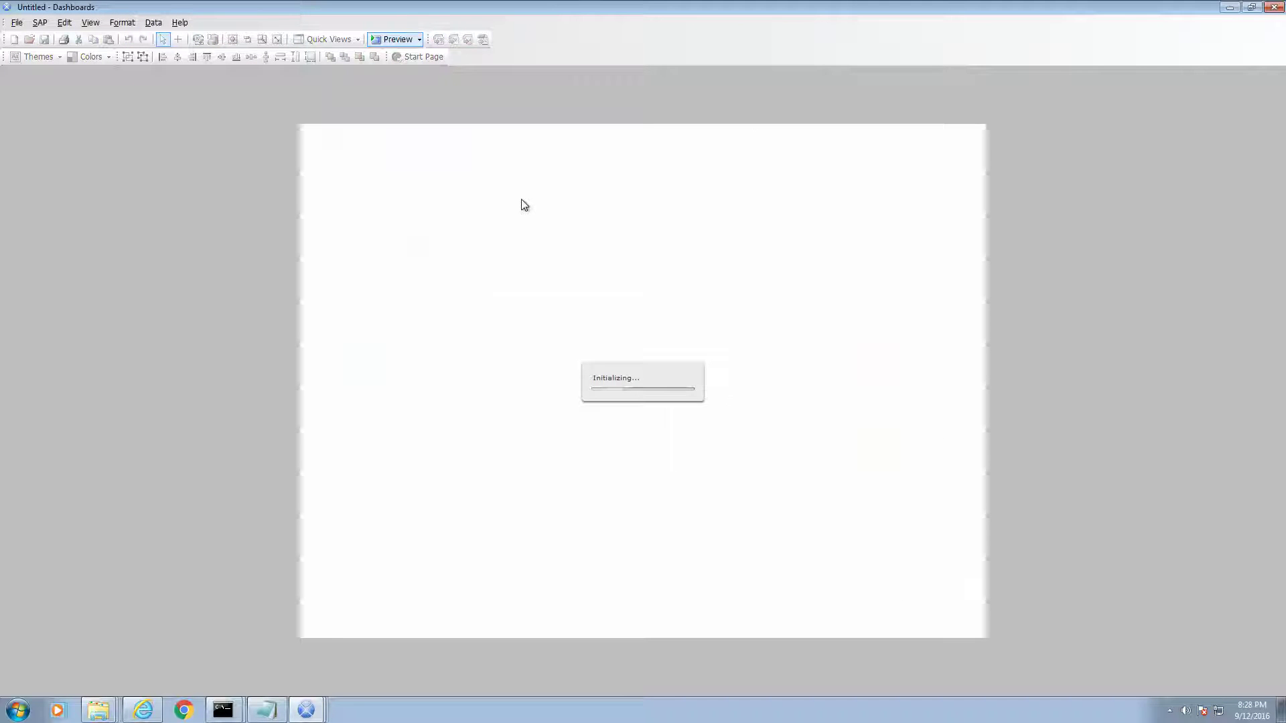
left_click(426, 187)
left_click(399, 223)
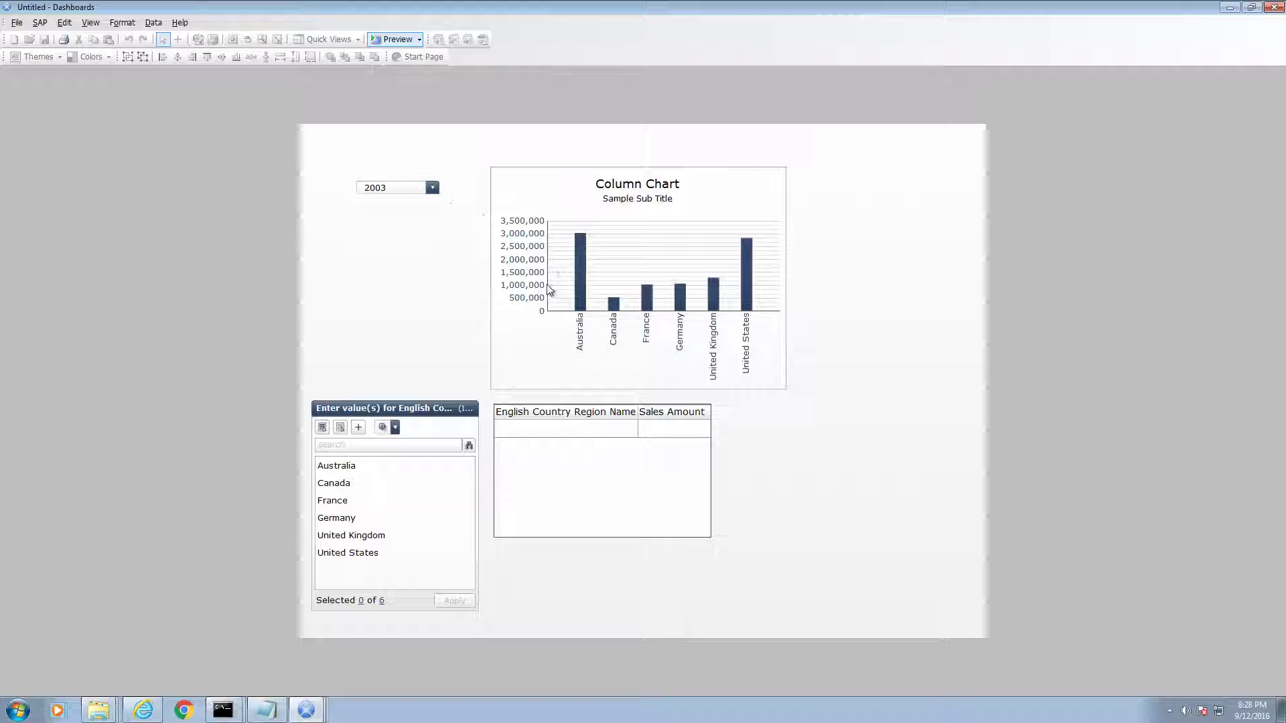
Select Canada, Germany and United Kingdom in the country list and apply to refresh the scorecard.
left_click(395, 491)
left_click(375, 520)
left_click(462, 601)
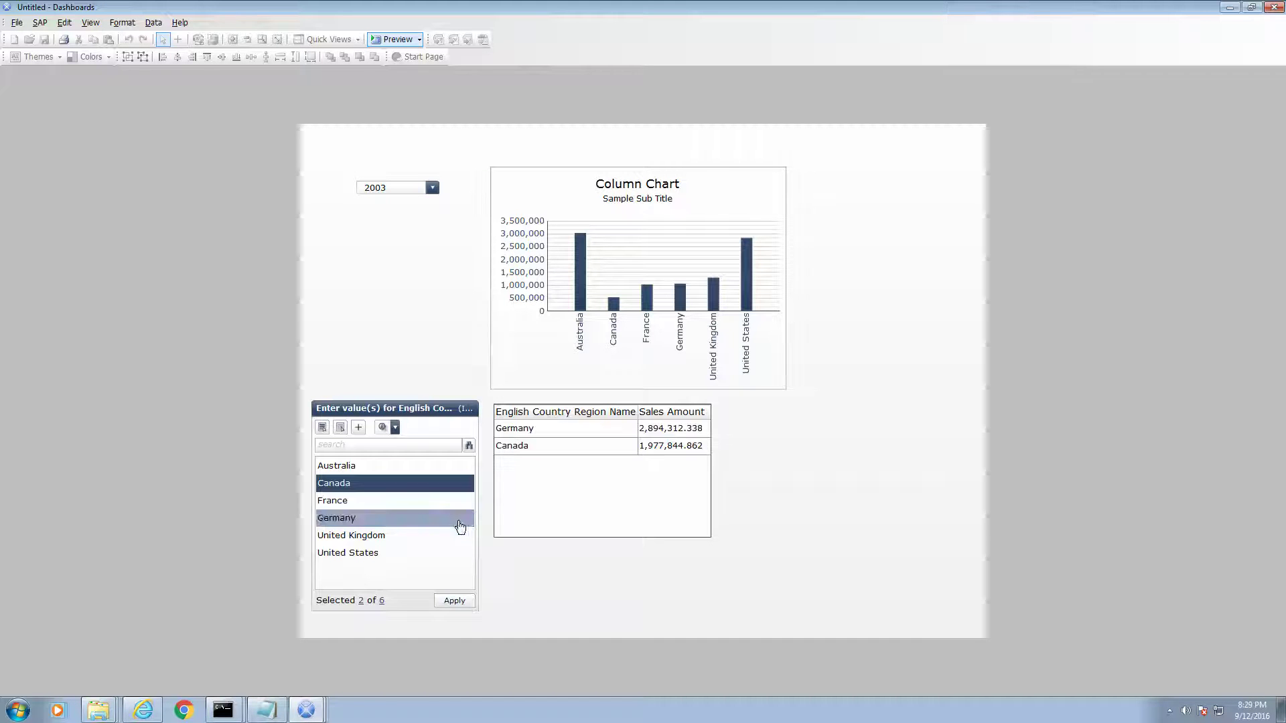
left_click(380, 537)
left_click(450, 601)
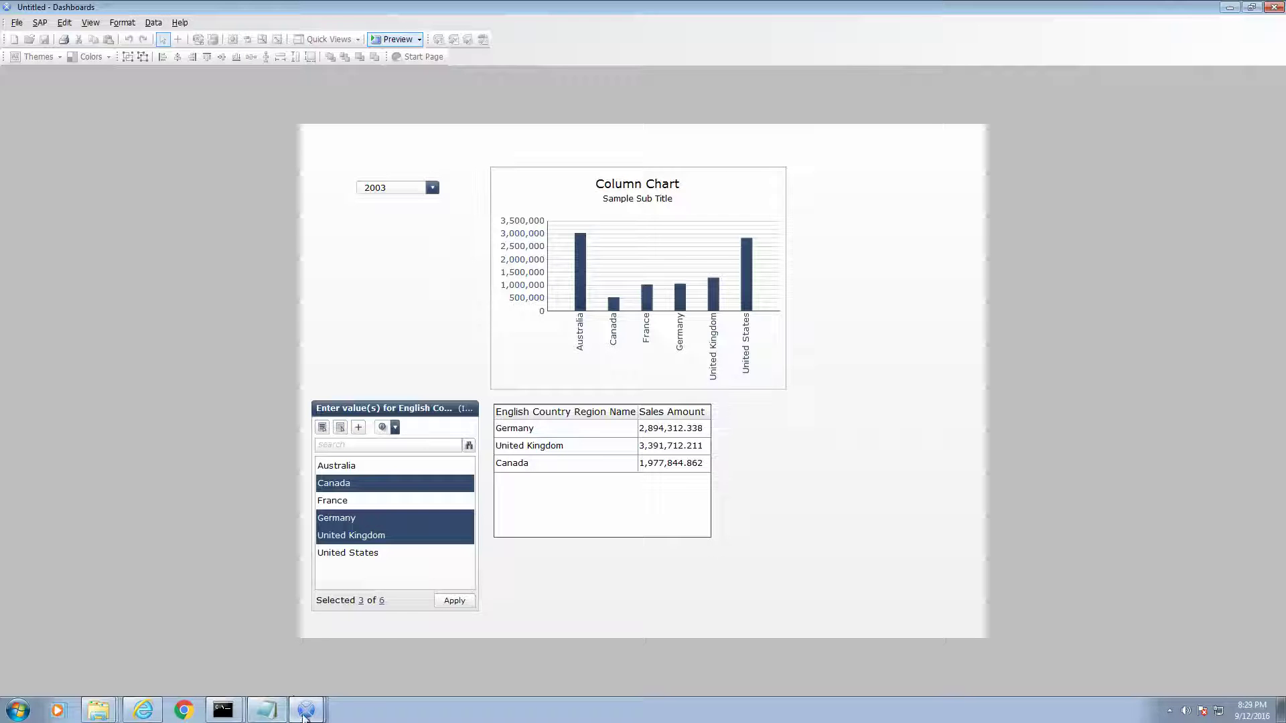
Switch to Line Chart.xlf and select the Q1–Q4 headers, fruit names and whole sales table.
mouse_move(303, 711)
left_click(323, 655)
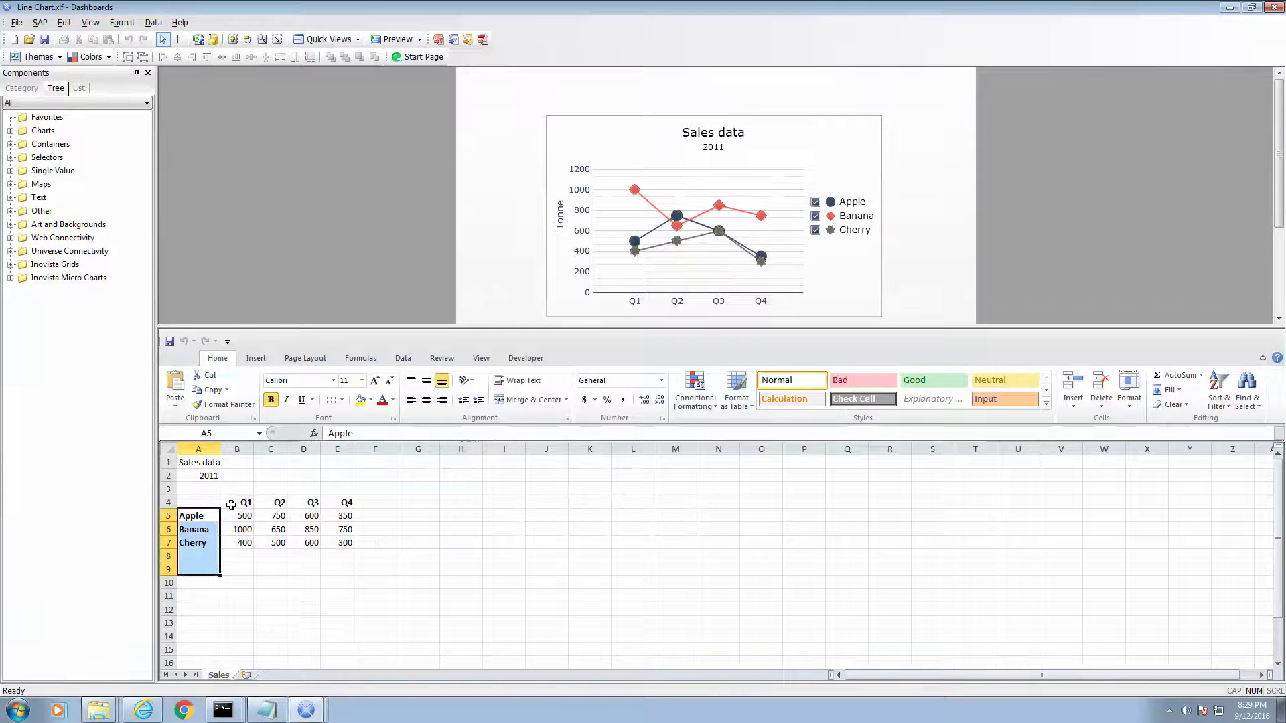
left_click_drag(227, 502, 360, 503)
left_click_drag(182, 512, 184, 557)
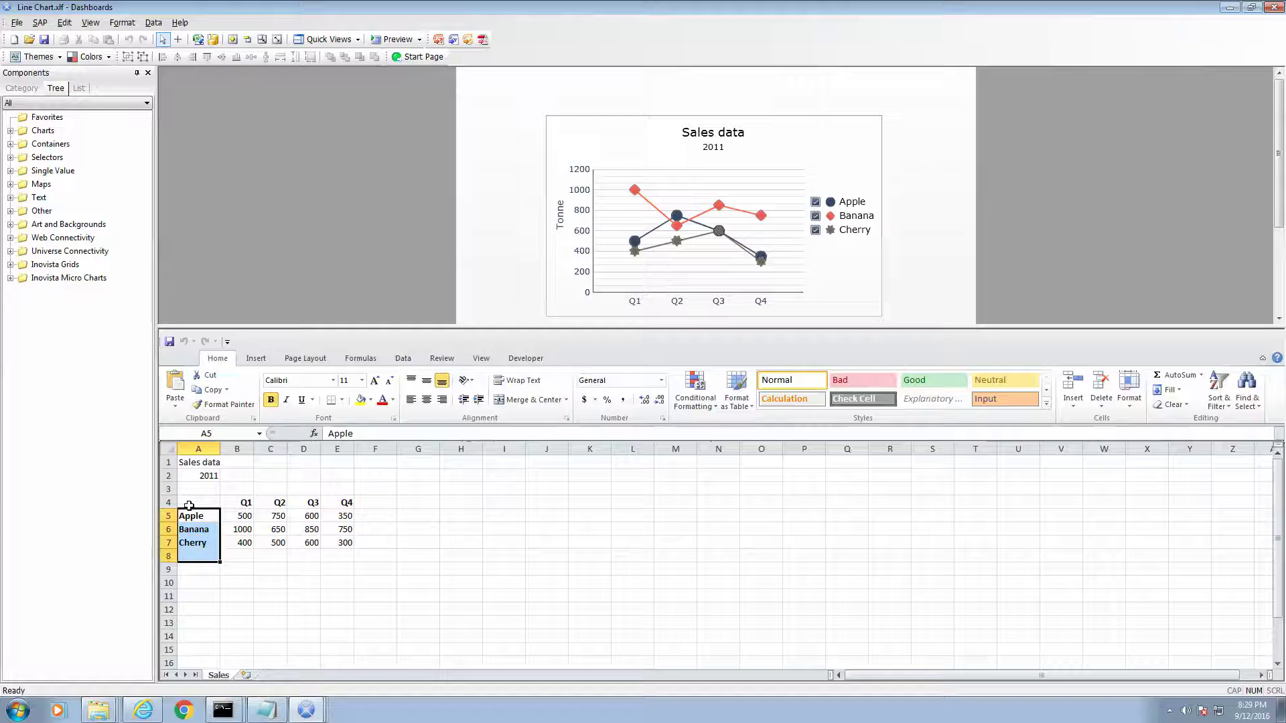
left_click_drag(194, 499, 344, 563)
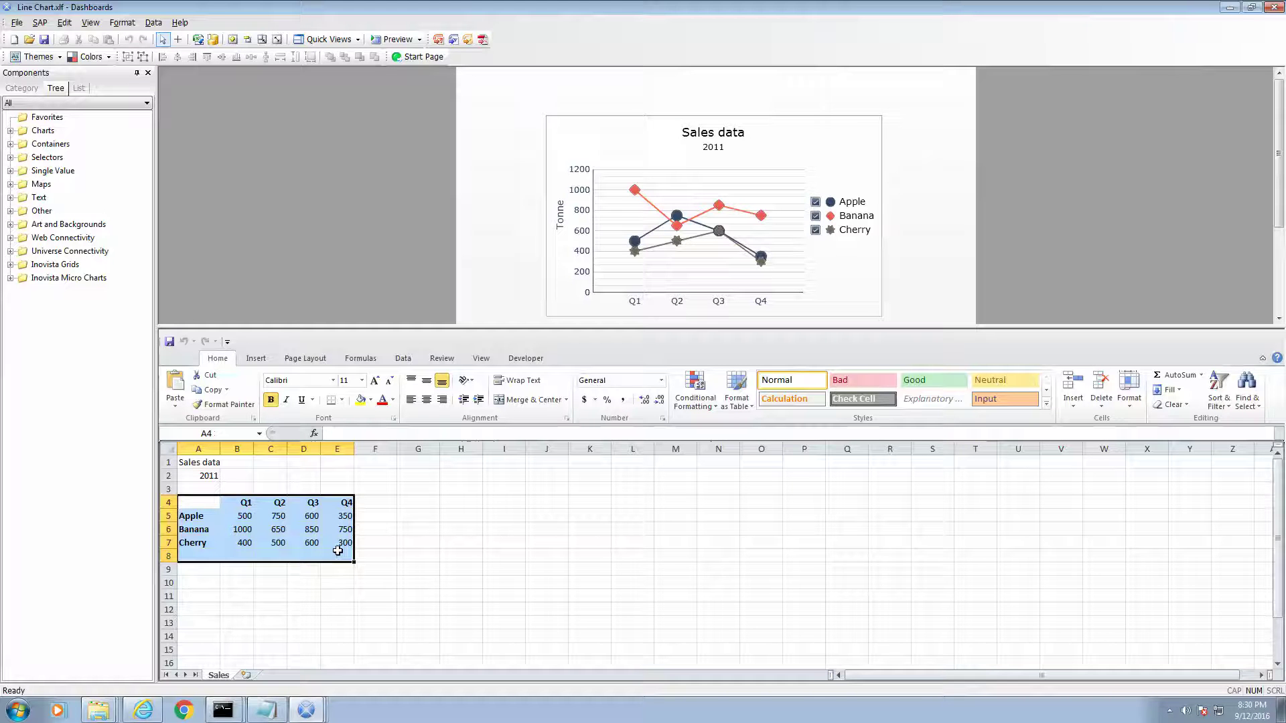